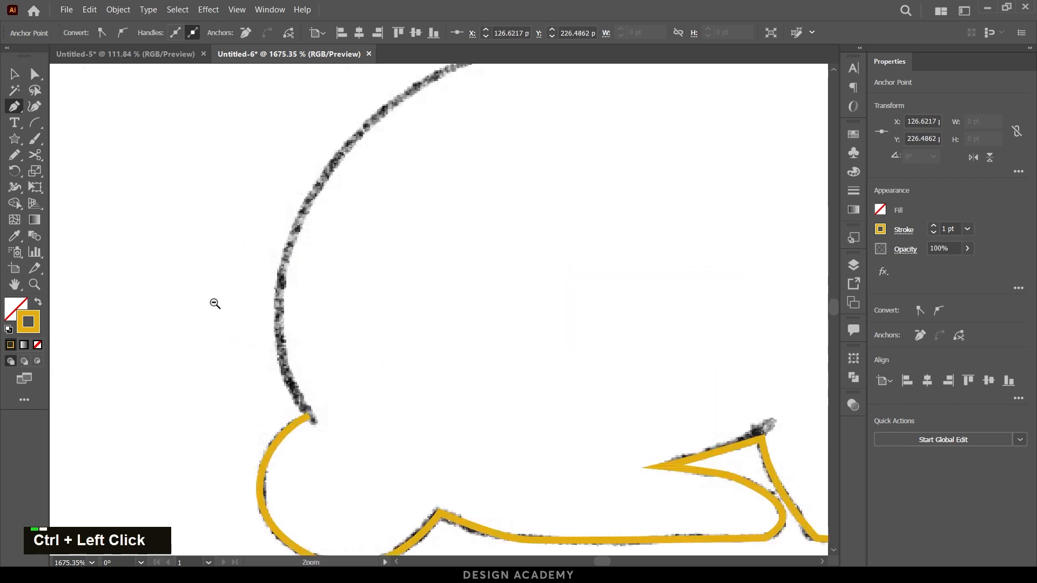
pyautogui.moveTo(346, 229)
pyautogui.mouseDown()
pyautogui.moveTo(285, 145)
pyautogui.moveTo(630, 347)
pyautogui.mouseUp()
pyautogui.click(451, 317)
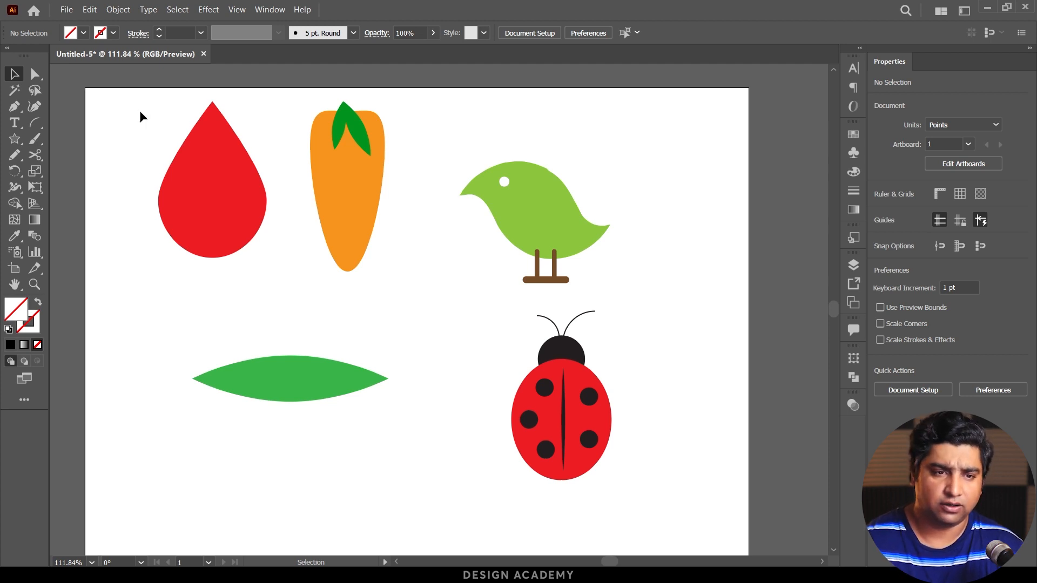
# Create a new landscape A4 document, 841.89 x 595.28 pt, in RGB Color with one artboard.
pyautogui.click(67, 10)
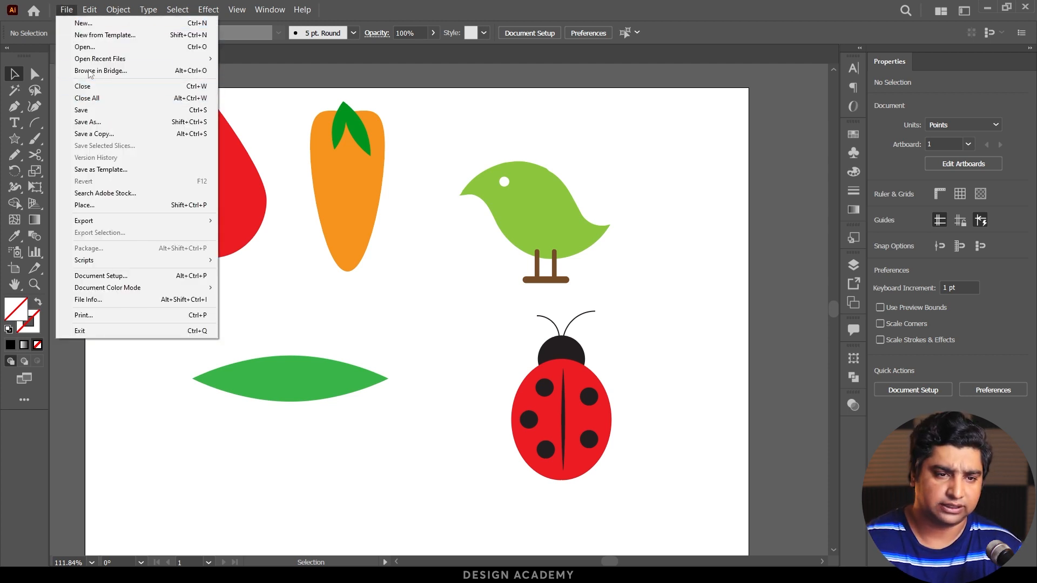
pyautogui.click(82, 24)
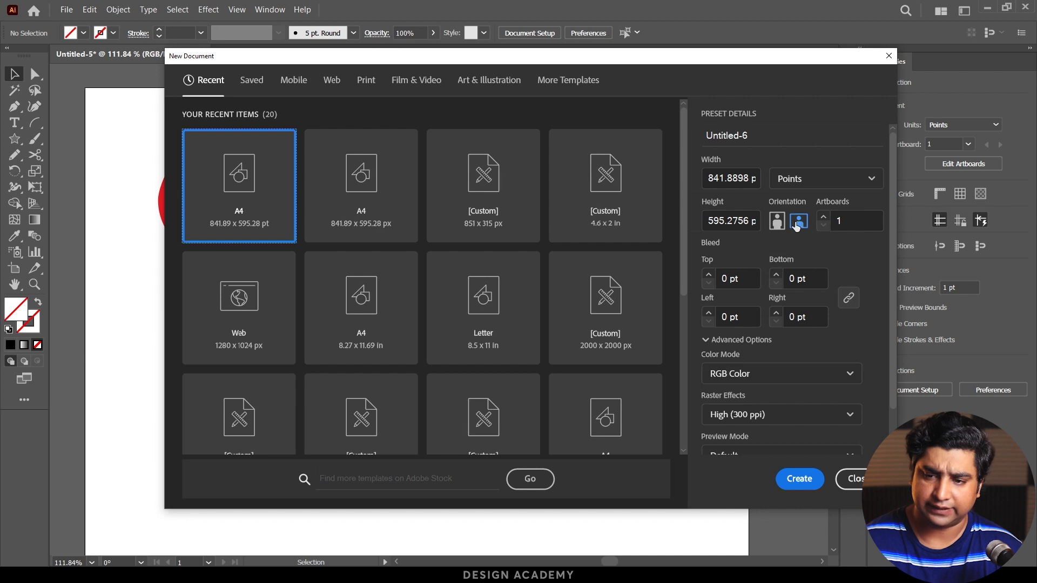
pyautogui.click(799, 486)
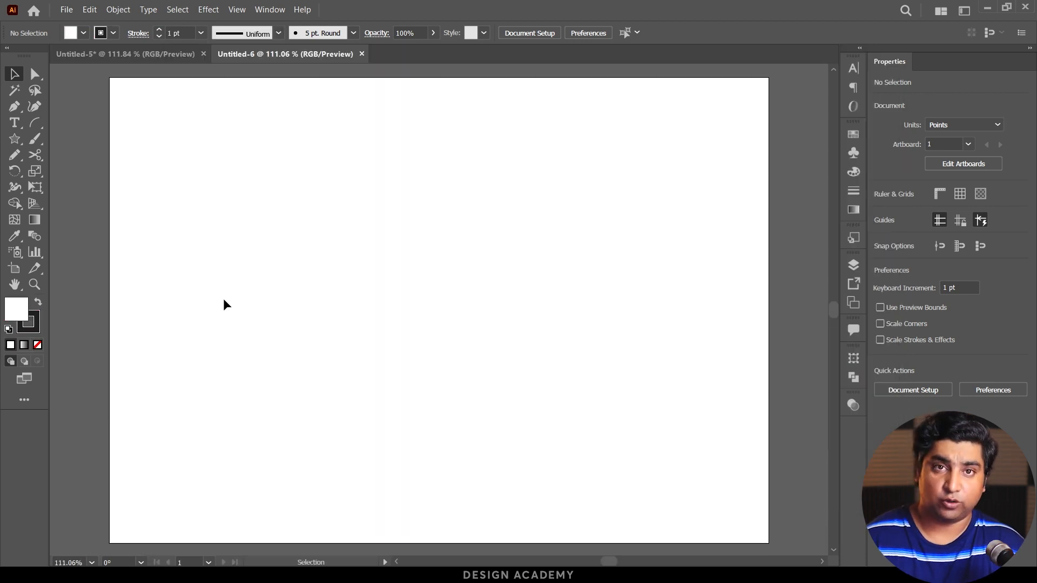
# Draw a closed downward-pointing triangle with a horizontal upper edge in the artboard's upper left using the Pen tool.
pyautogui.press('p')
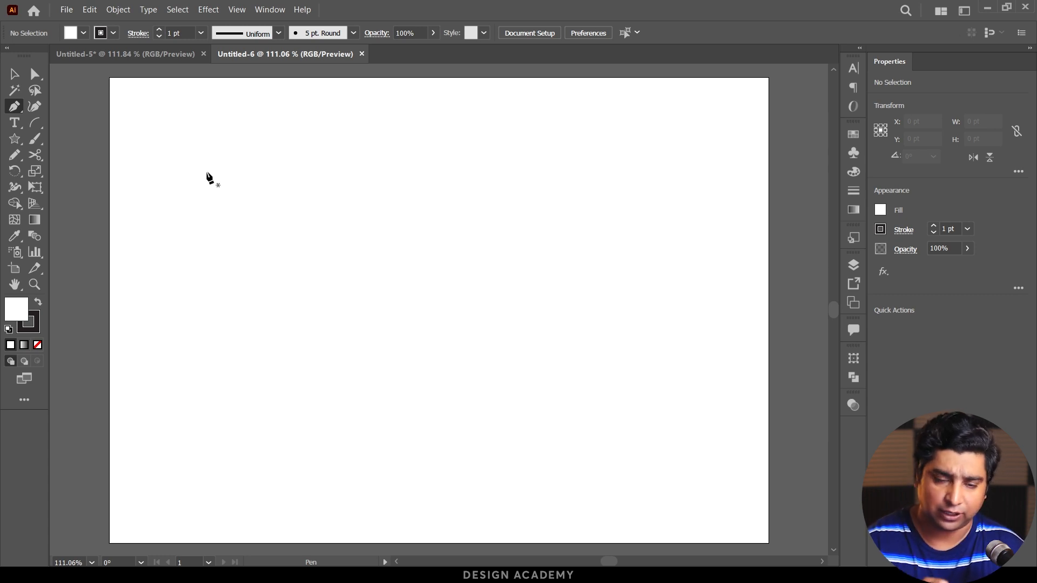
pyautogui.click(200, 158)
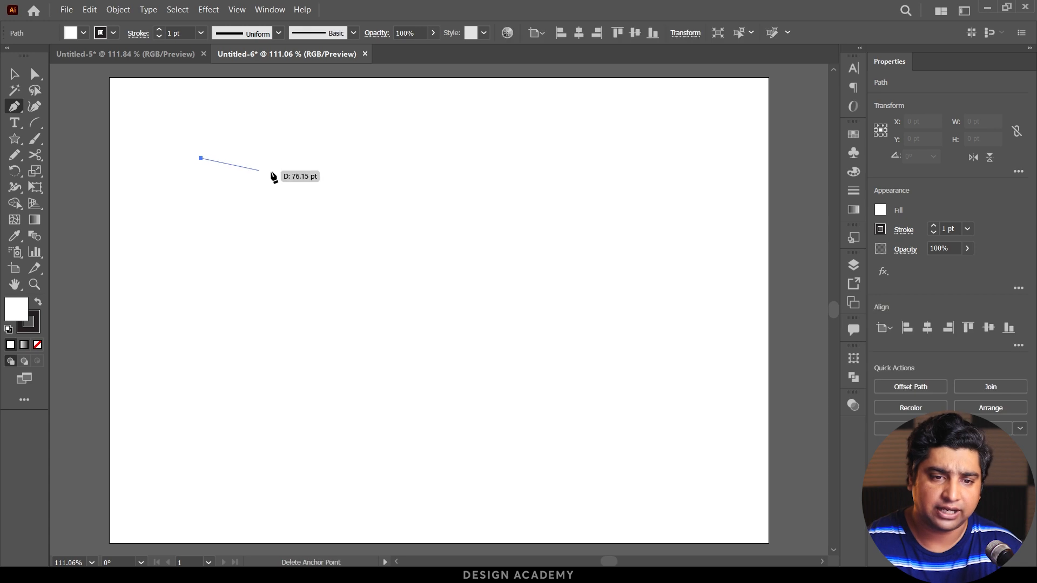
pyautogui.click(434, 158)
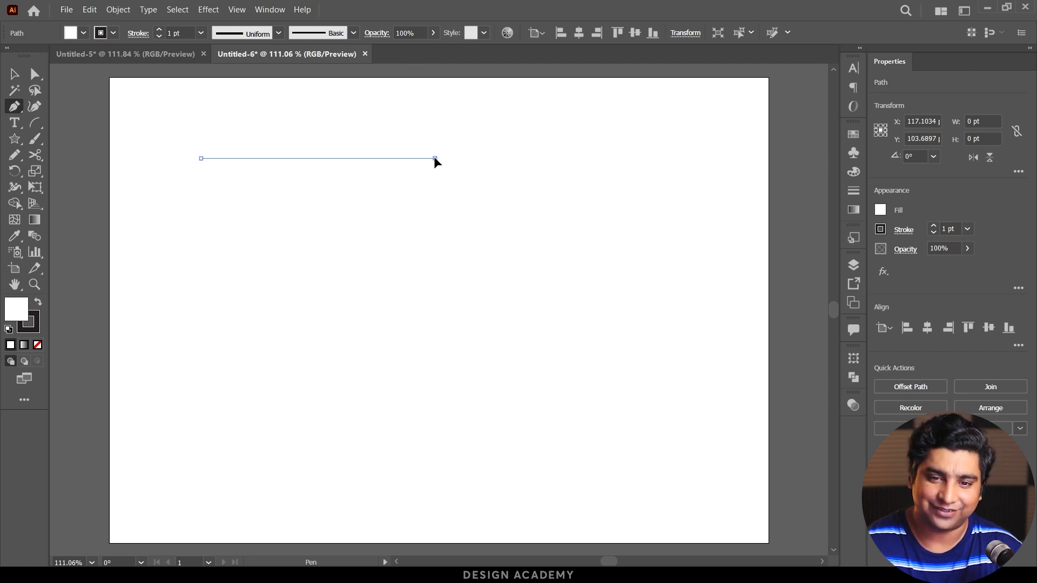
pyautogui.click(298, 344)
pyautogui.click(201, 158)
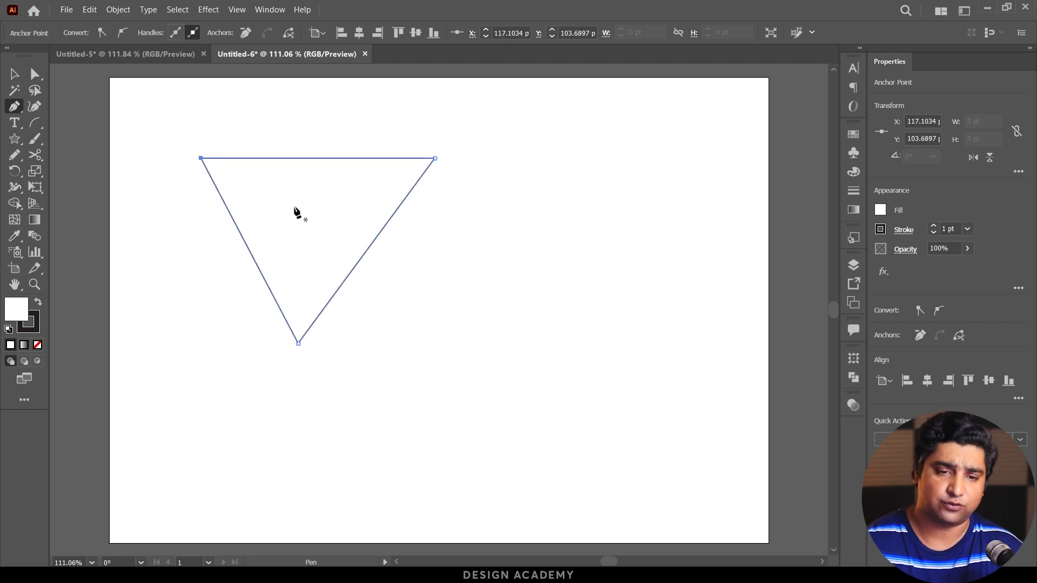
# Fill the triangle with golden yellow and set its stroke to none.
pyautogui.doubleClick(20, 309)
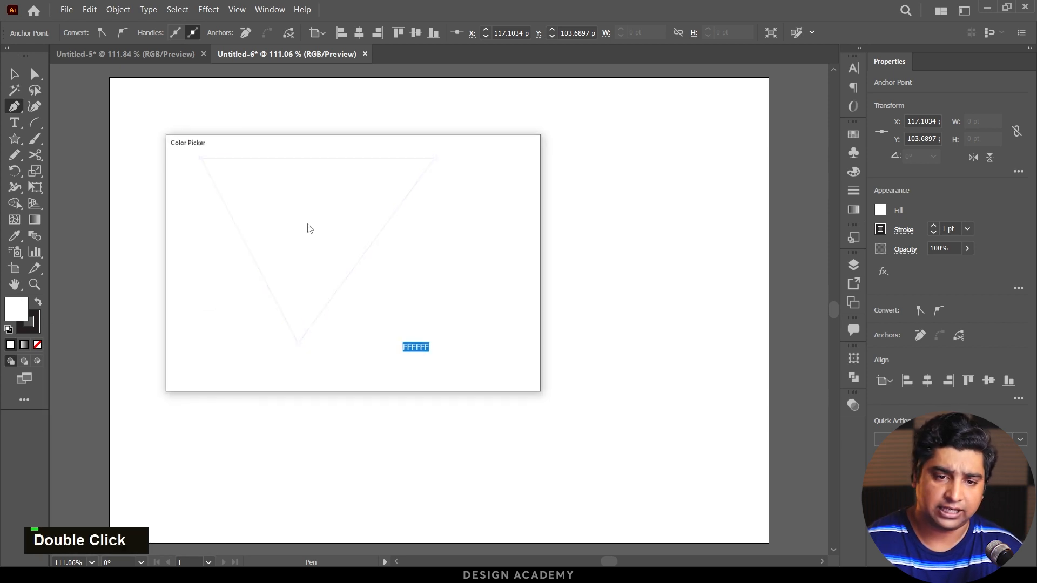
pyautogui.click(335, 194)
pyautogui.click(486, 186)
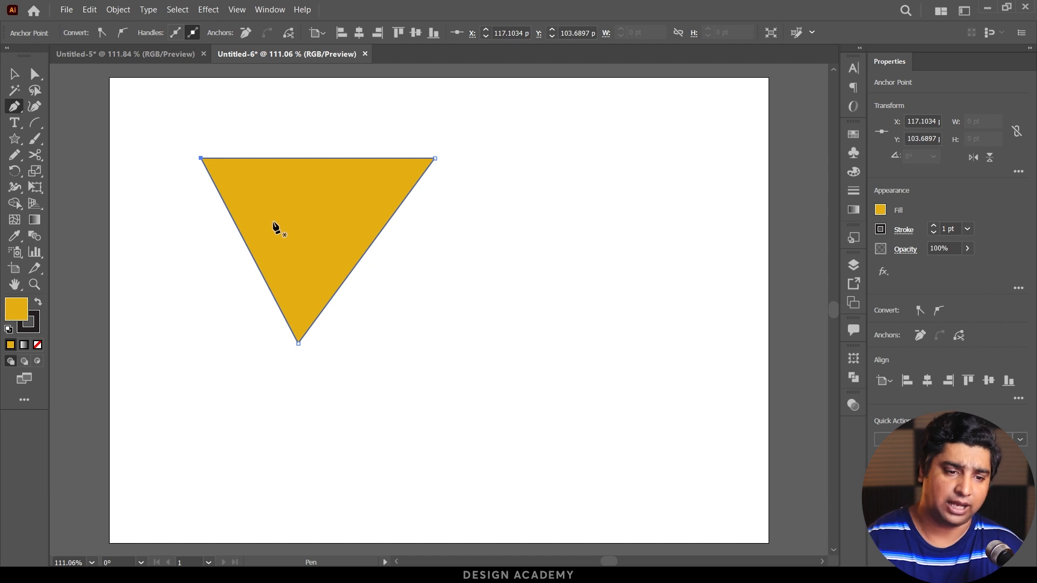
pyautogui.click(34, 327)
pyautogui.click(38, 345)
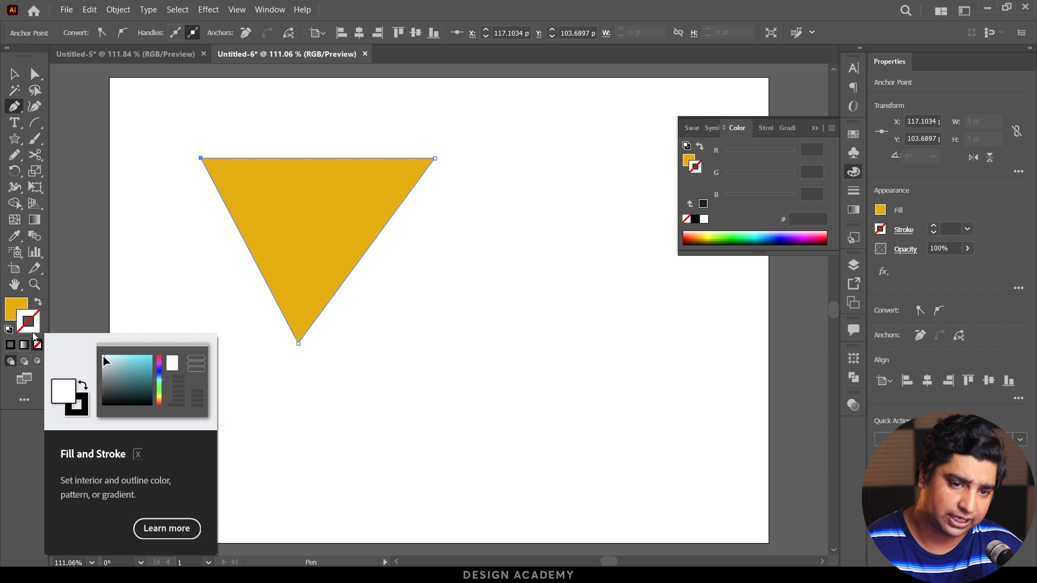
# Draw a closed four-sided shape beside the triangle with the Pen tool, slightly wider at its base than at its upper edge.
pyautogui.click(480, 227)
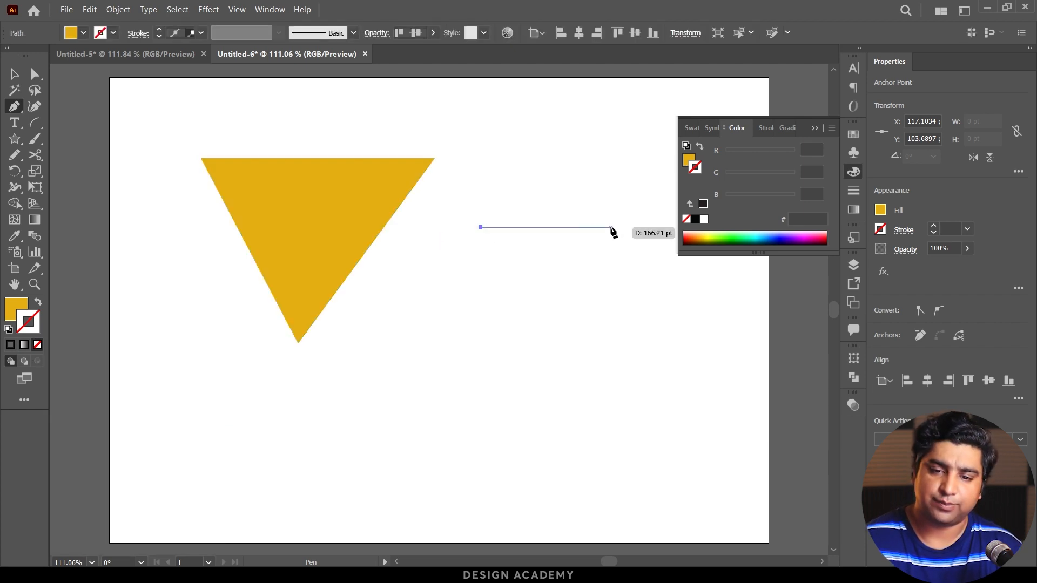
pyautogui.click(612, 227)
pyautogui.click(623, 316)
pyautogui.click(473, 319)
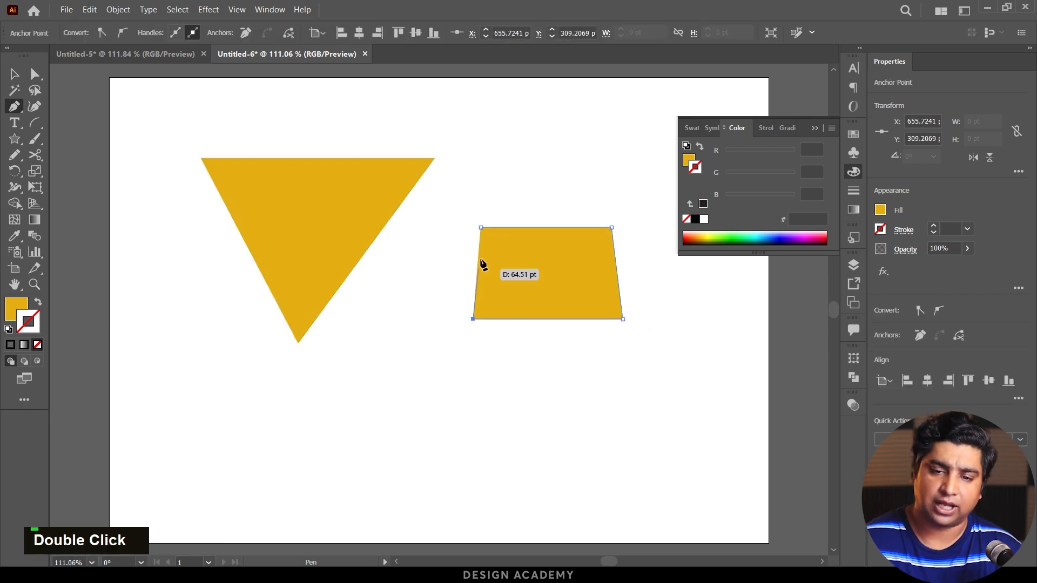
pyautogui.click(481, 227)
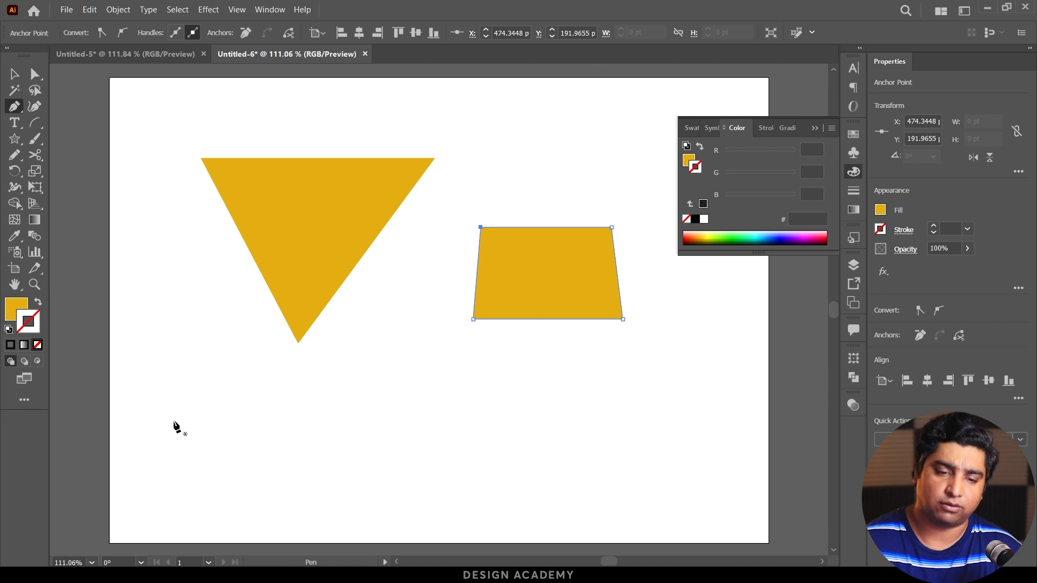
# Place a straight two-point path below the shapes and delete all artwork on the artboard.
pyautogui.click(174, 422)
pyautogui.click(571, 398)
pyautogui.keyDown('ctrl'); pyautogui.click(570, 444); pyautogui.keyUp('ctrl')
pyautogui.hotkey('ctrl', 'a')
pyautogui.press('Delete')
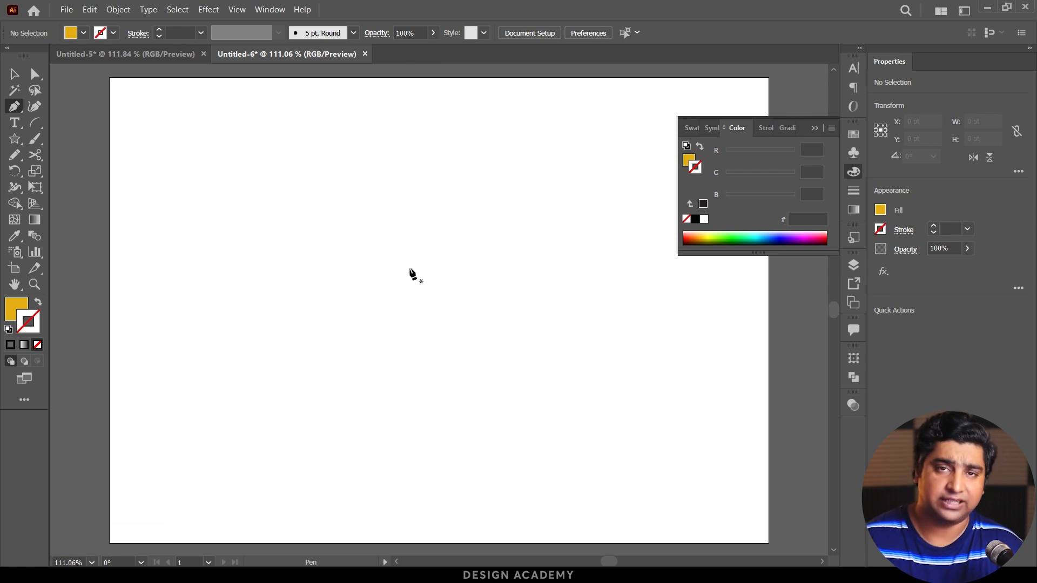
pyautogui.hotkey('ctrl', 'z')
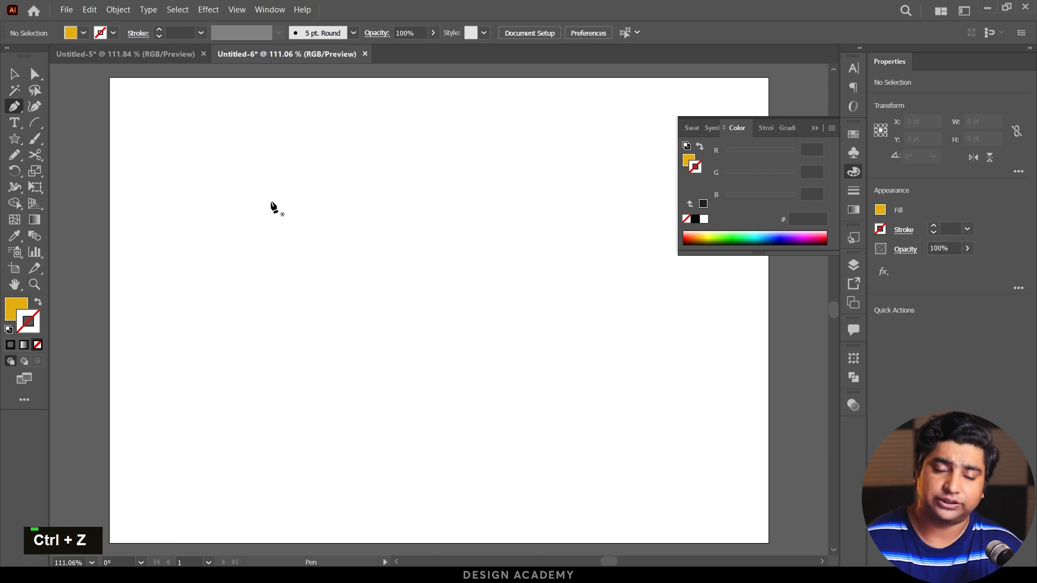
# Draw a closed wave shape with the Pen tool, giving it an S-curved upper edge, straight sides and a flat base.
pyautogui.click(214, 177)
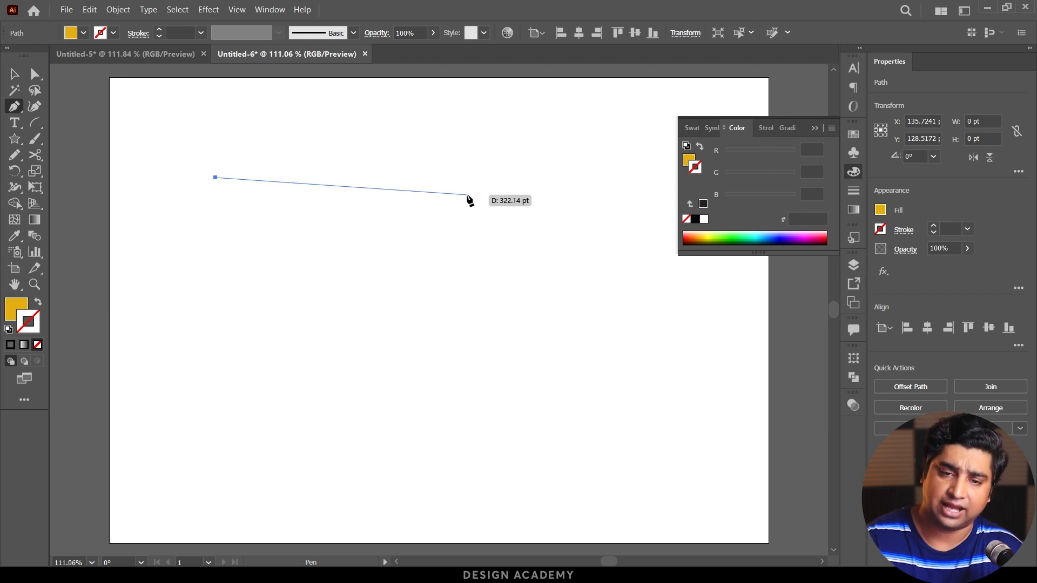
pyautogui.moveTo(461, 188); pyautogui.dragTo(495, 86)
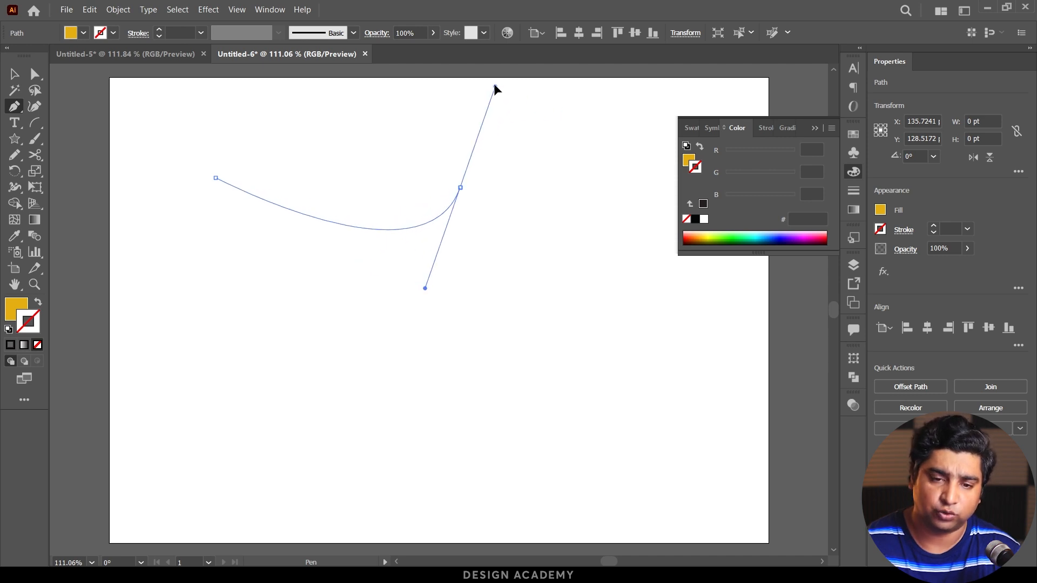
pyautogui.moveTo(495, 86); pyautogui.dragTo(603, 128)
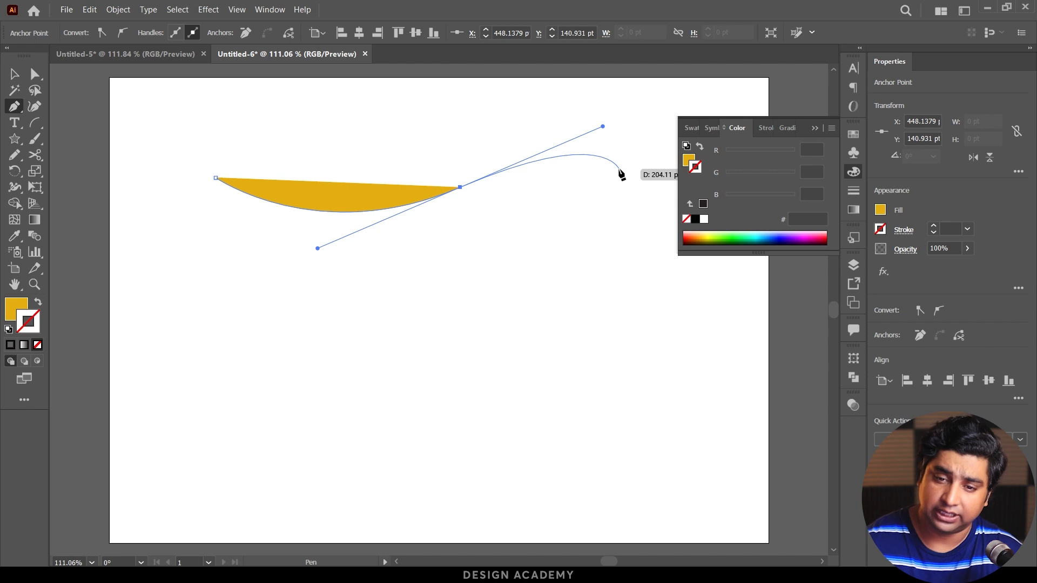
pyautogui.click(624, 176)
pyautogui.moveTo(625, 177); pyautogui.dragTo(625, 256)
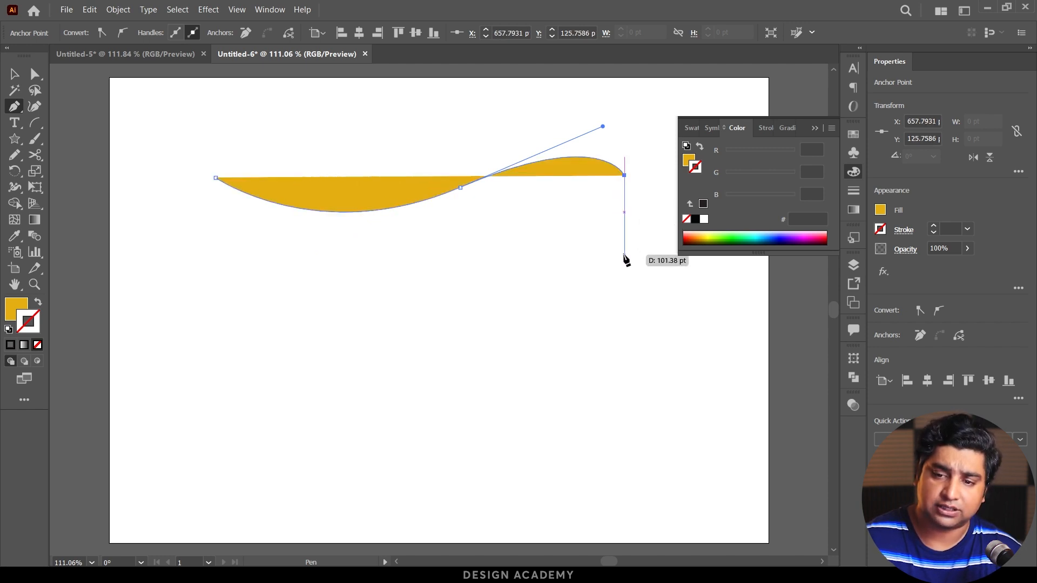
pyautogui.click(625, 254)
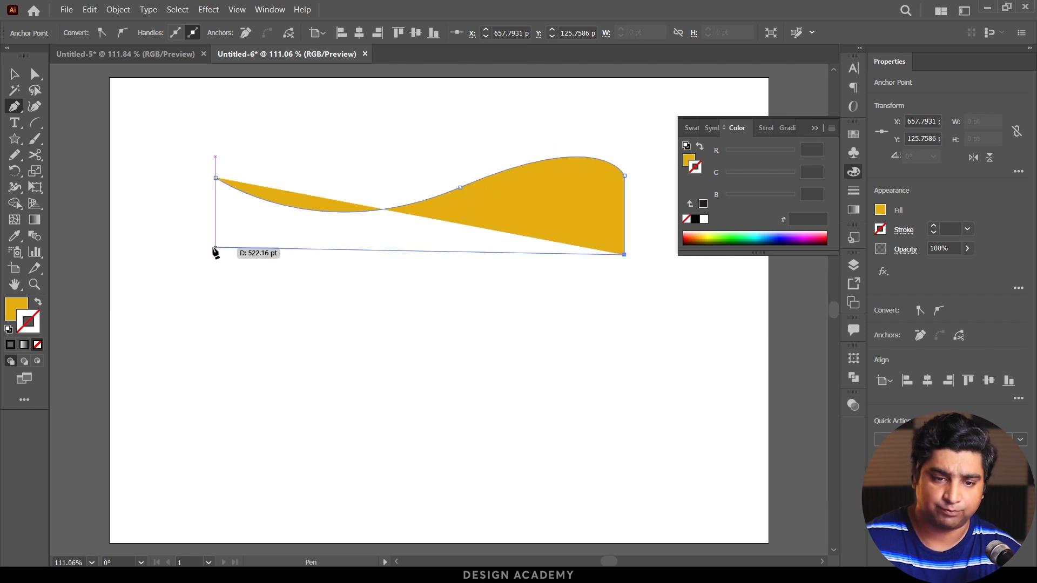
pyautogui.click(213, 254)
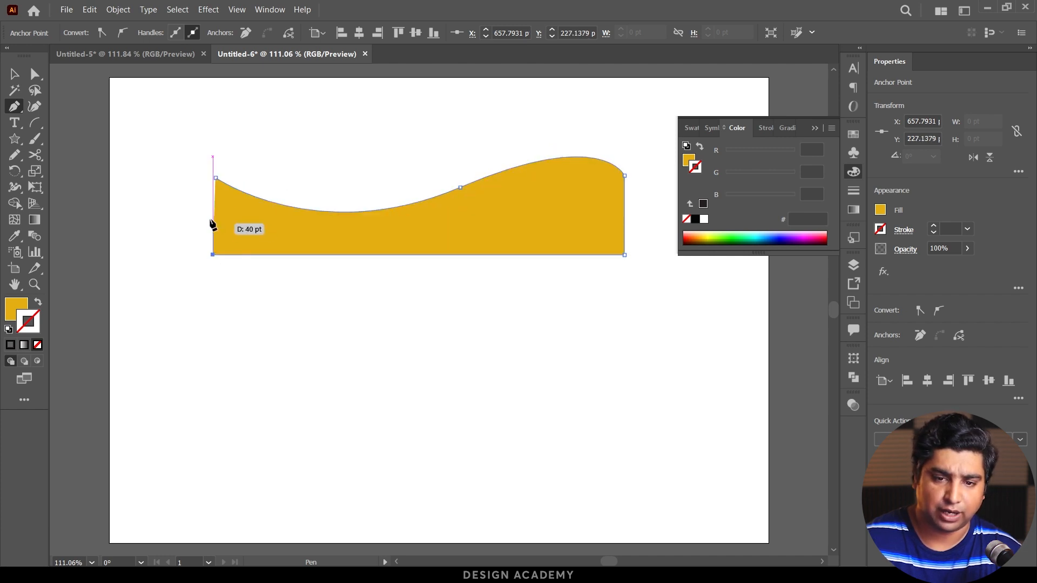
pyautogui.click(216, 179)
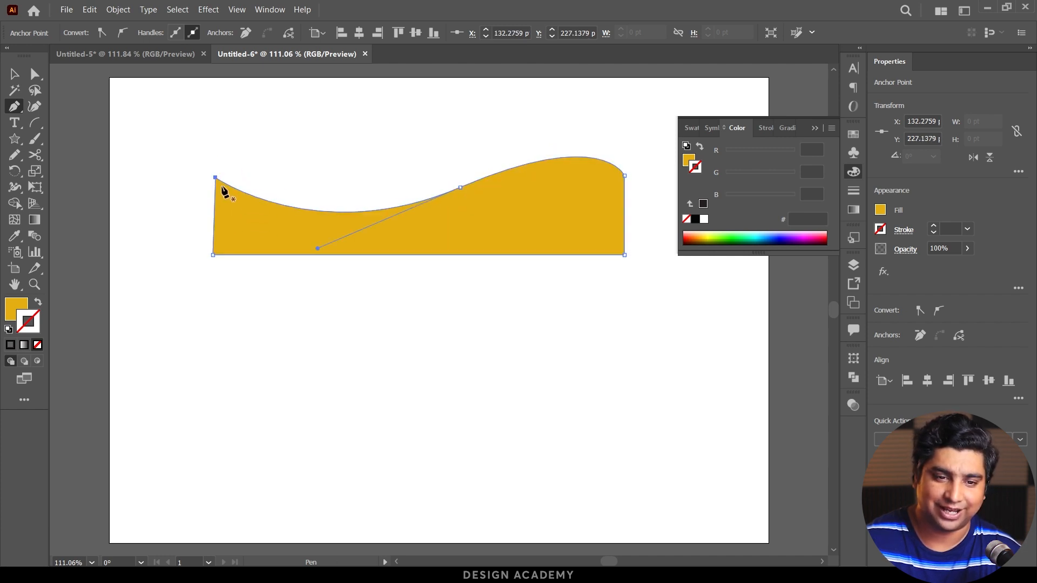
# Move the wave to the artboard's lower edge and stretch it across the full page width, about 853 pt wide and 125 pt high.
pyautogui.click(854, 172)
pyautogui.press('v')
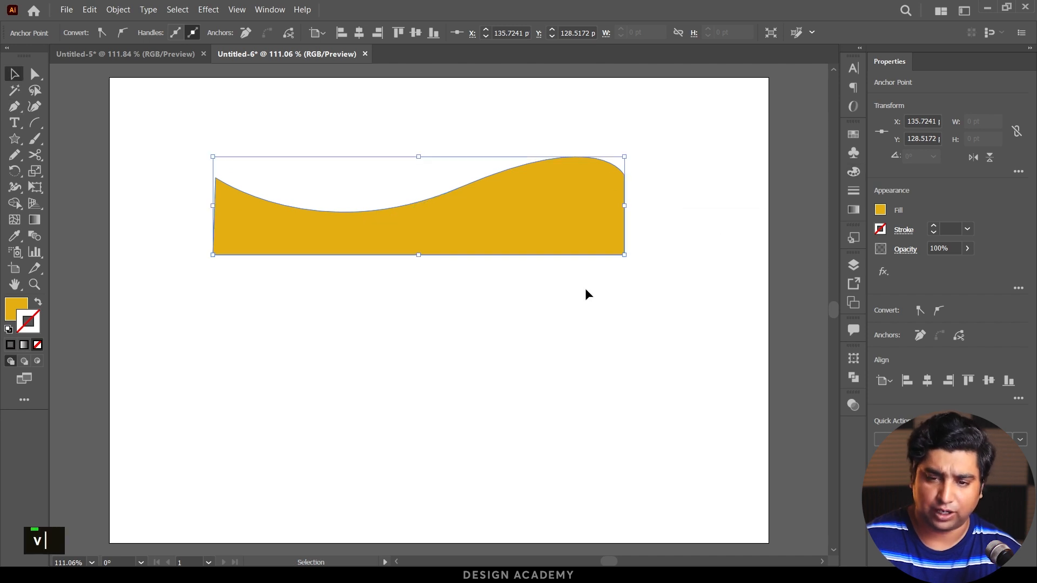
pyautogui.doubleClick(588, 281)
pyautogui.moveTo(604, 241); pyautogui.dragTo(741, 482)
pyautogui.moveTo(354, 463); pyautogui.dragTo(100, 463)
pyautogui.moveTo(464, 507); pyautogui.dragTo(456, 528)
pyautogui.click(454, 411)
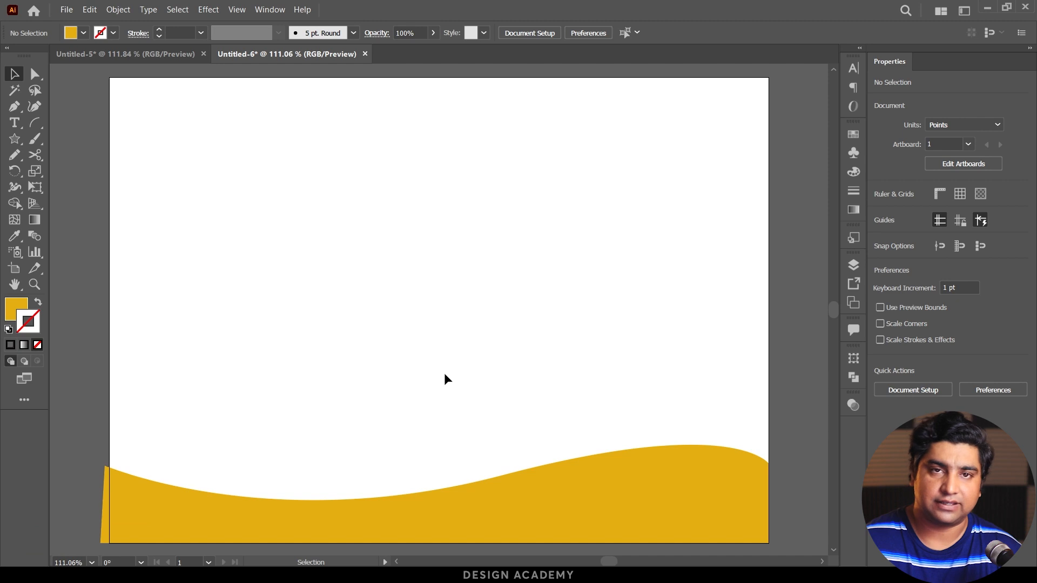
# Delete the wave shape from the artboard.
pyautogui.click(611, 482)
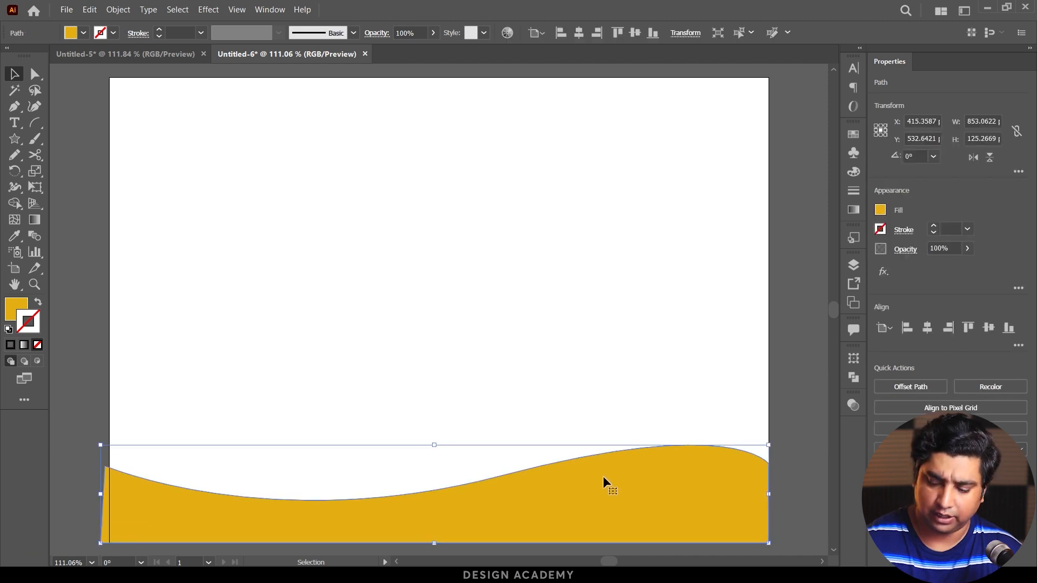
pyautogui.press('Delete')
# Draw an arched curve segment between two anchor points in the artboard's upper half with the Pen tool.
pyautogui.moveTo(14, 107); pyautogui.dragTo(72, 107)
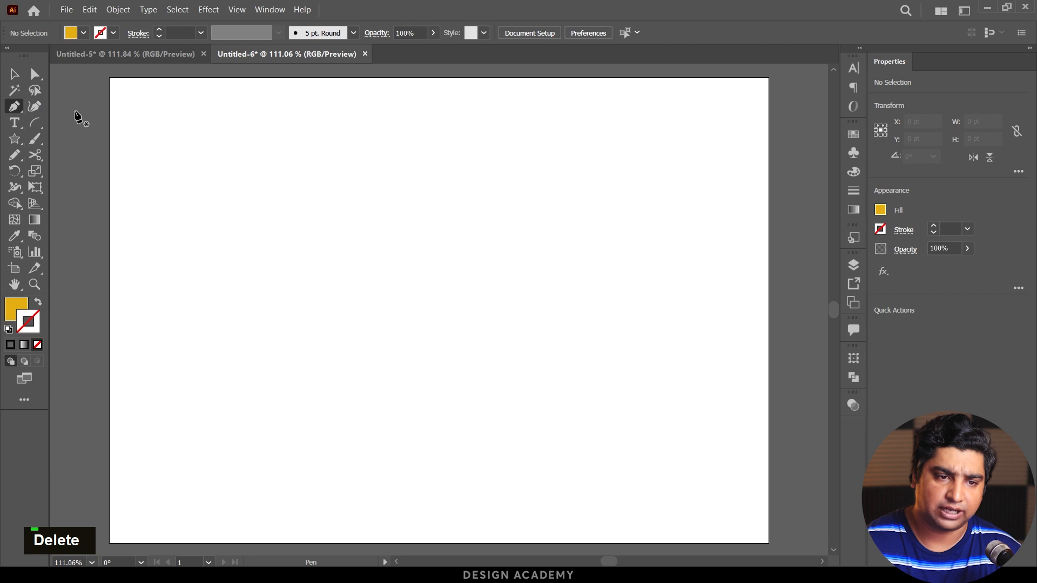
pyautogui.click(328, 172)
pyautogui.moveTo(539, 193); pyautogui.dragTo(596, 257)
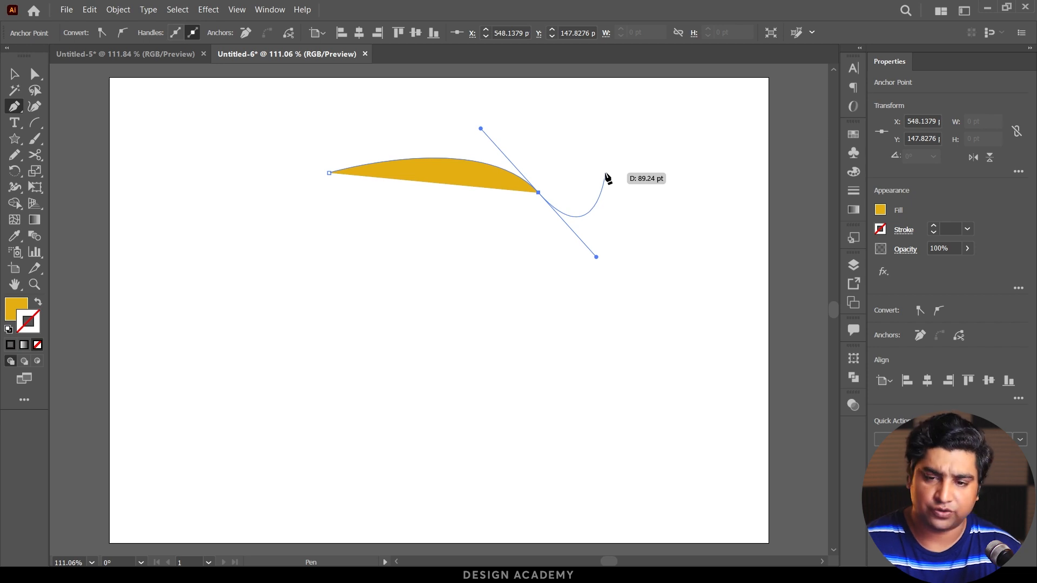
# Flatten the arch by adjusting its end point's upper handle, and close the path as an egg-like shape through a curved point below.
pyautogui.press('ctrl')
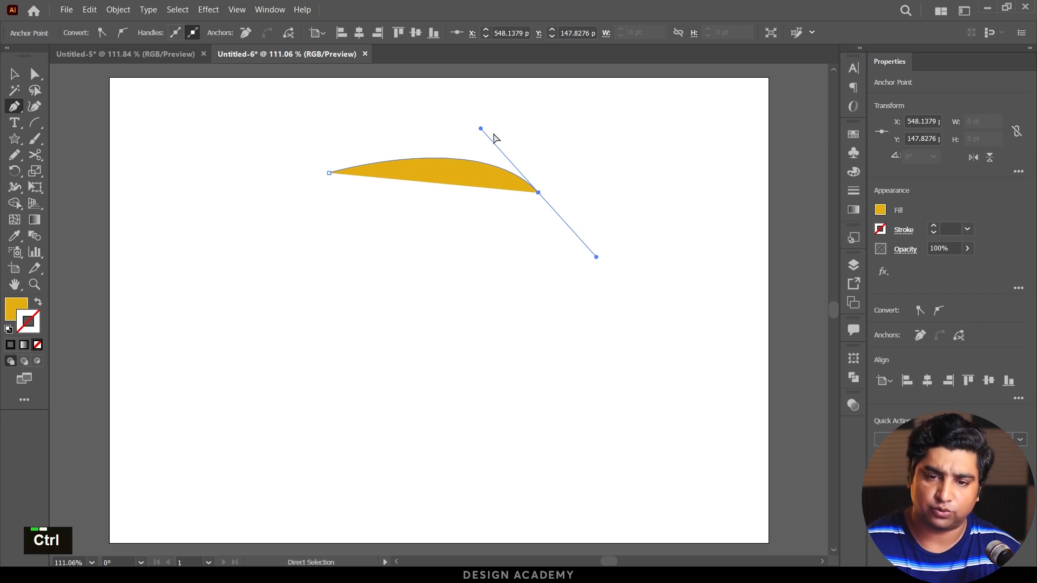
pyautogui.moveTo(481, 129); pyautogui.dragTo(501, 127)
pyautogui.moveTo(554, 133); pyautogui.dragTo(475, 115)
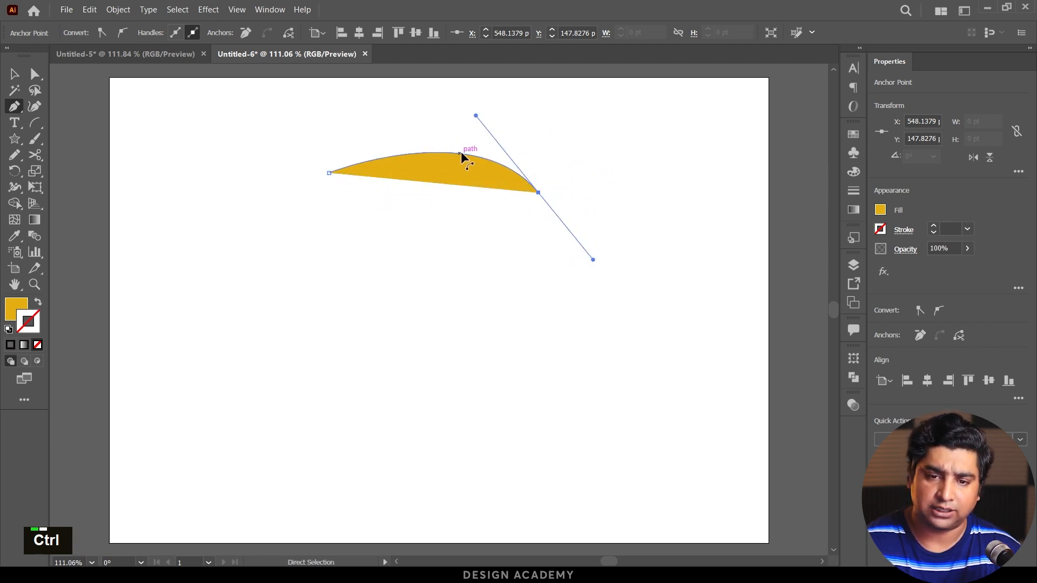
pyautogui.moveTo(476, 115); pyautogui.dragTo(486, 146)
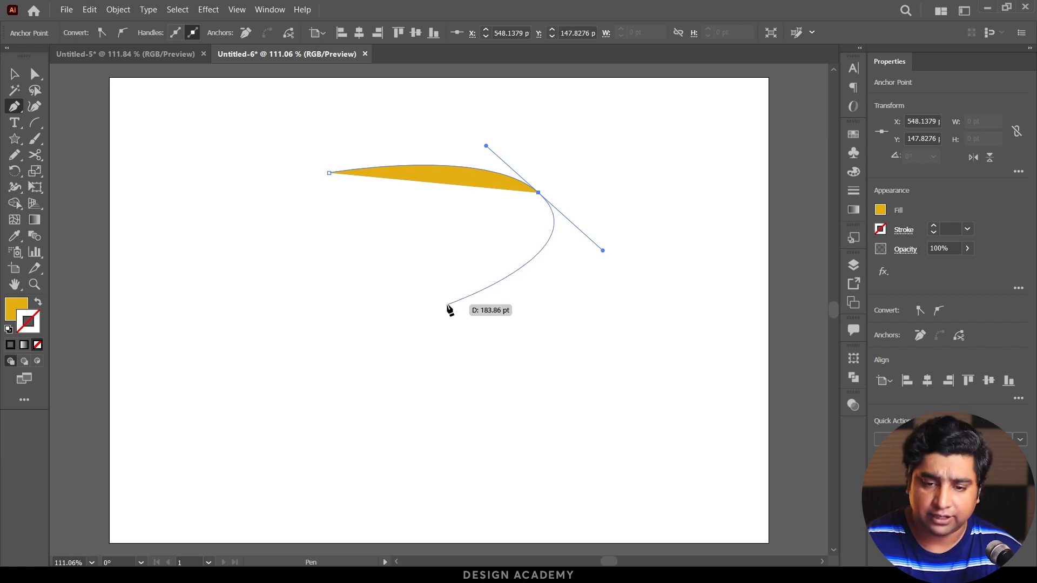
pyautogui.moveTo(447, 305); pyautogui.dragTo(389, 294)
pyautogui.moveTo(329, 172); pyautogui.dragTo(429, 121)
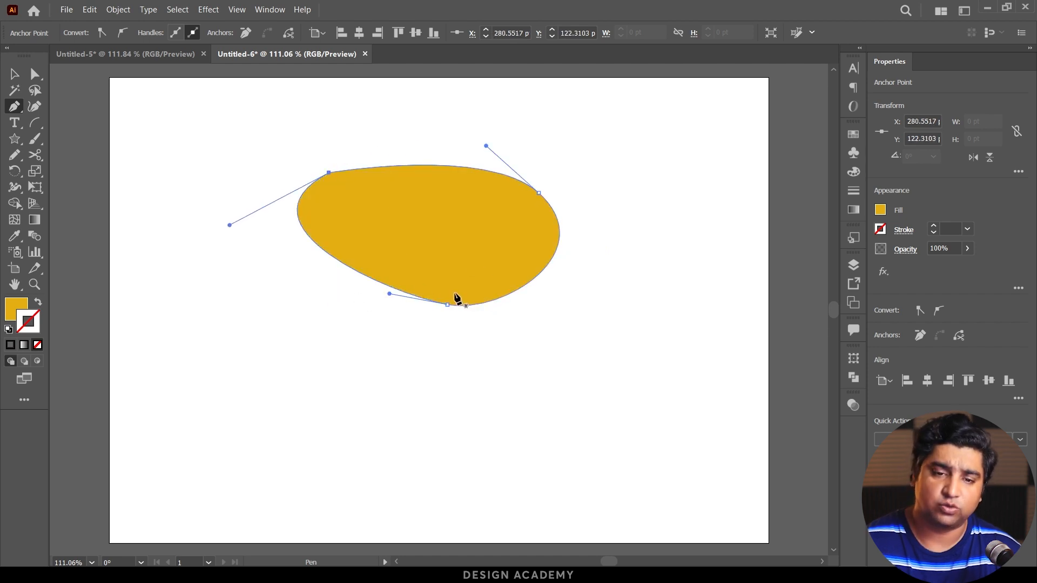
# Select the egg-like shape, shift it and delete it.
pyautogui.press('v')
pyautogui.moveTo(505, 269); pyautogui.dragTo(408, 232)
pyautogui.press('Delete')
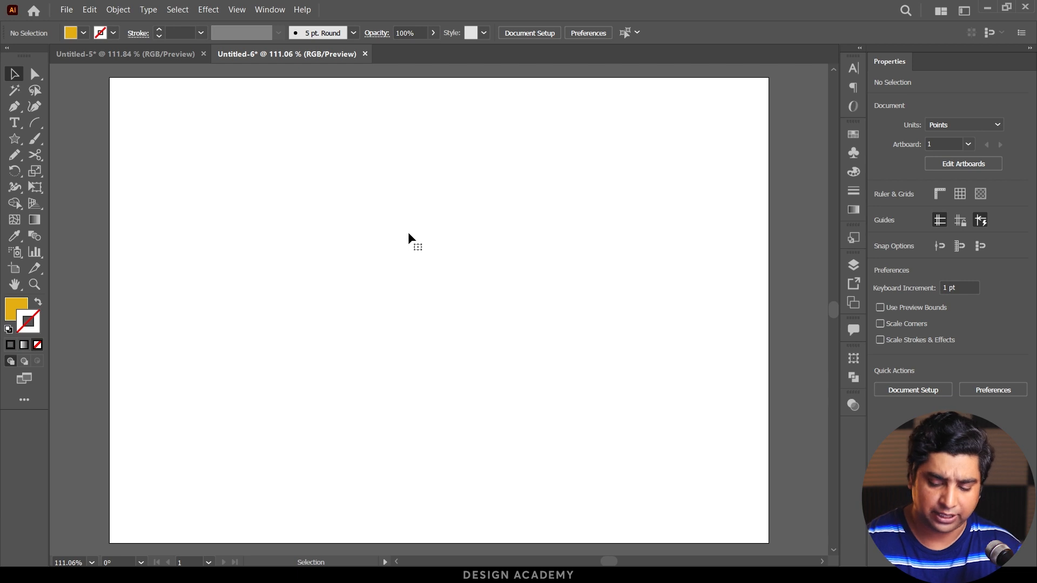
# Draw a closed Pen tool shape with a curved left side, wavy lower edge, straight top and vertical right side about 200 pt high.
pyautogui.press('p')
pyautogui.click(284, 187)
pyautogui.moveTo(523, 210); pyautogui.dragTo(467, 255)
pyautogui.press('space')
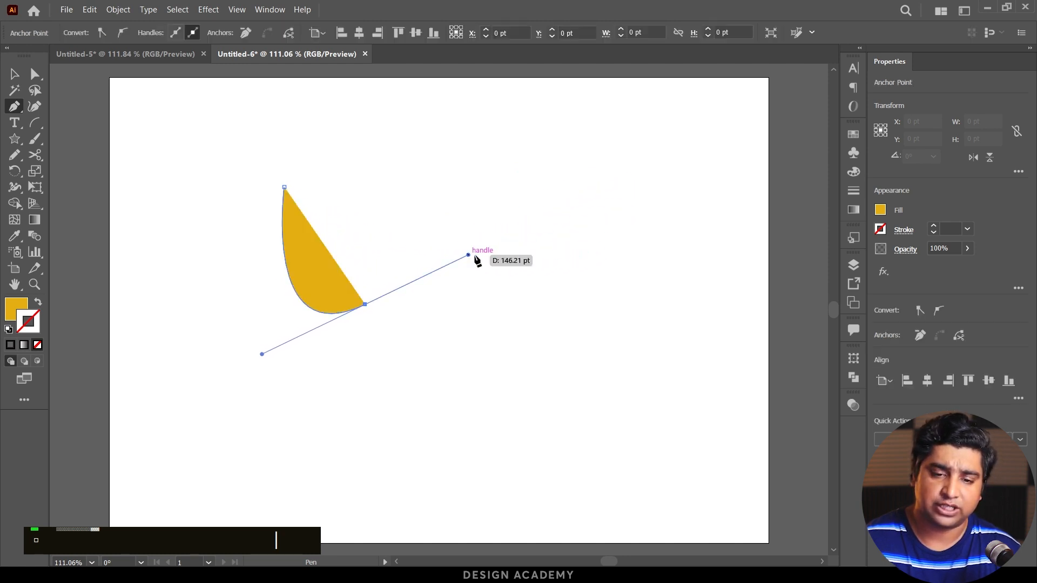
pyautogui.moveTo(511, 335); pyautogui.dragTo(511, 178)
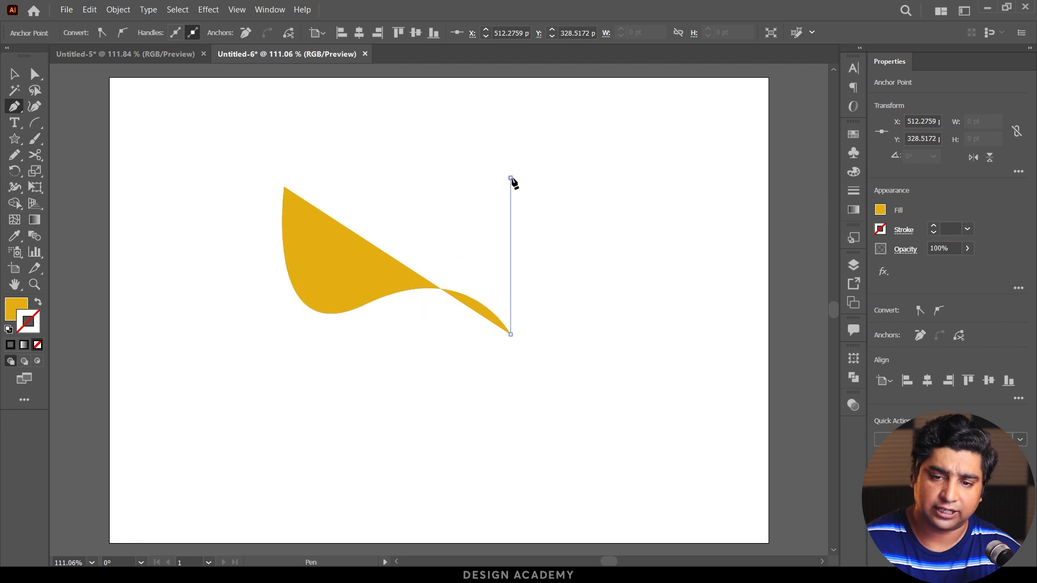
pyautogui.click(510, 177)
pyautogui.click(285, 188)
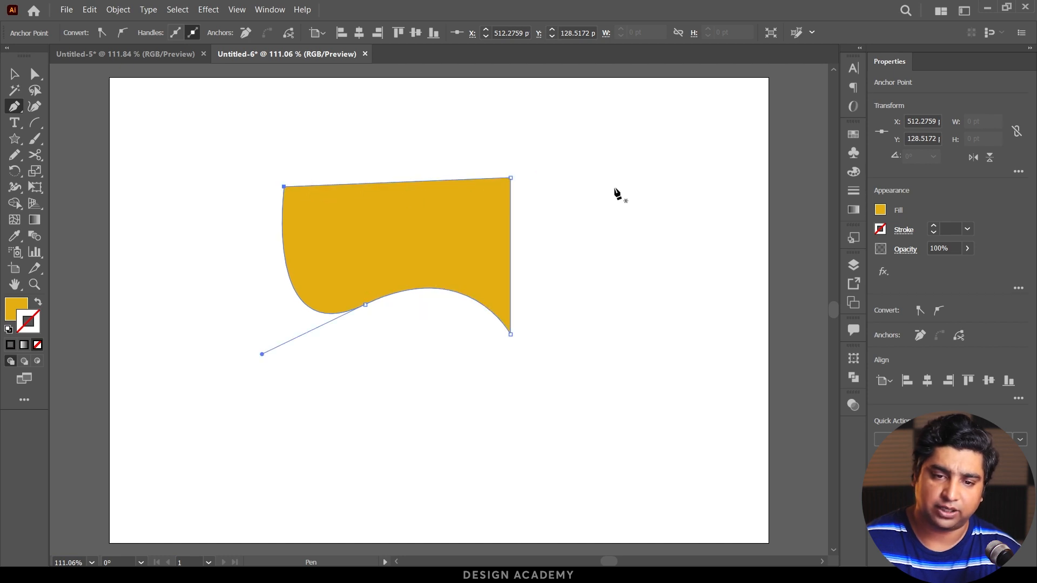
# Draw a closed straight-sided triangle on the artboard to the right of the wavy shape.
pyautogui.click(622, 185)
pyautogui.click(582, 258)
pyautogui.click(718, 280)
pyautogui.click(622, 184)
# Draw a three-point shape in the artboard's lower left, closing it with a concave curved upper edge.
pyautogui.click(193, 392)
pyautogui.click(246, 469)
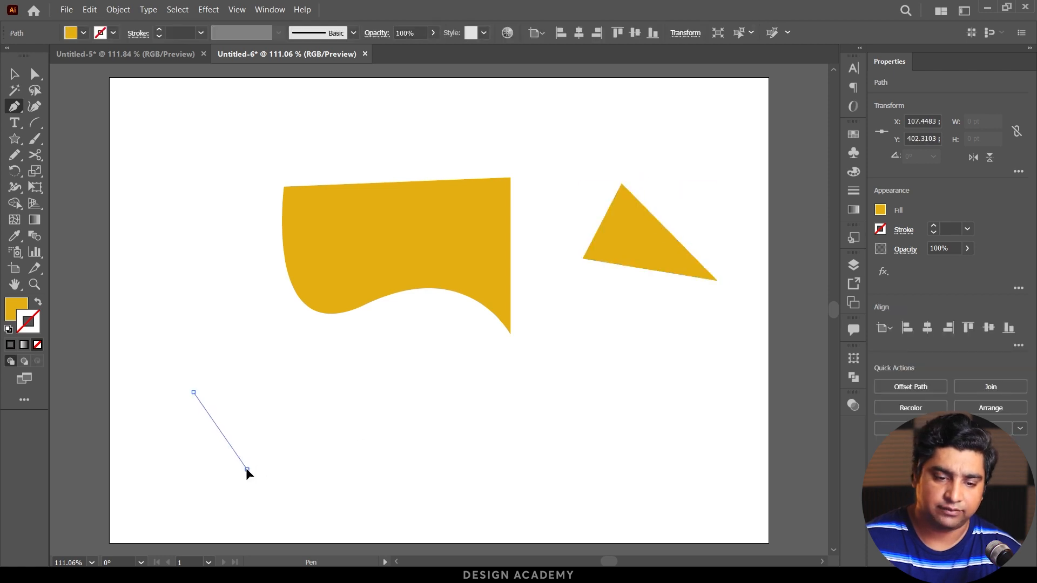
pyautogui.click(389, 400)
pyautogui.moveTo(195, 393); pyautogui.dragTo(142, 321)
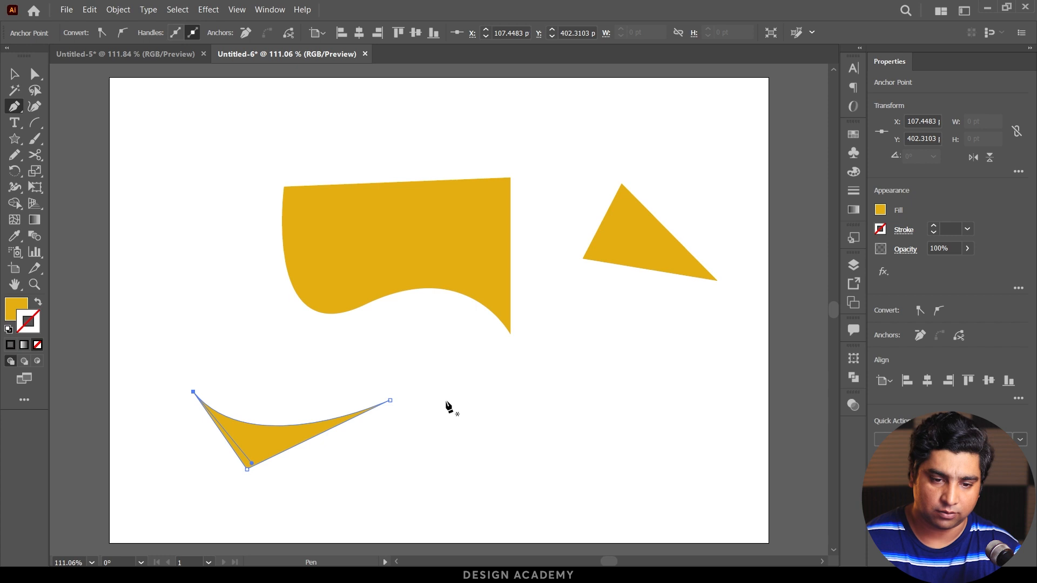
# Select all the practice shapes and delete them from the artboard.
pyautogui.press('v')
pyautogui.click(443, 390)
pyautogui.moveTo(163, 195); pyautogui.dragTo(672, 450)
pyautogui.press('Delete')
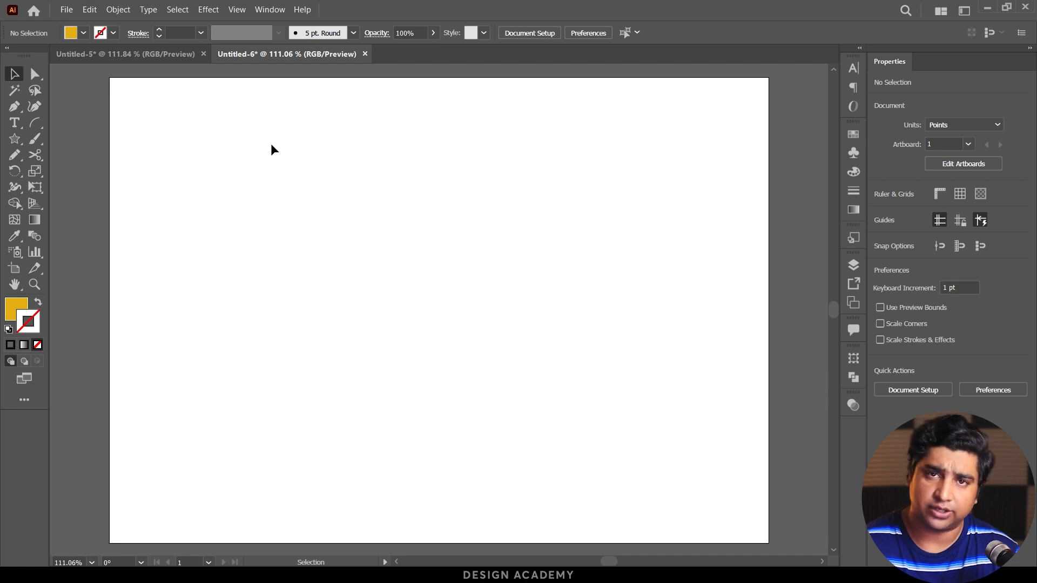
# Place image_6487327.JPG from Downloads as a linked file, about 719 by 539 pt, filling most of the artboard.
pyautogui.click(63, 10)
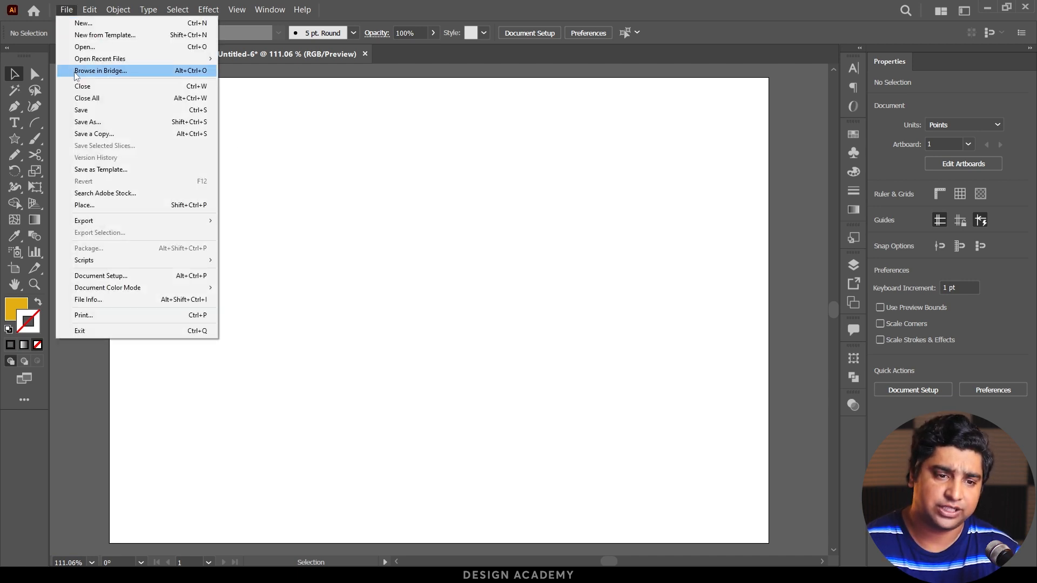
pyautogui.click(116, 207)
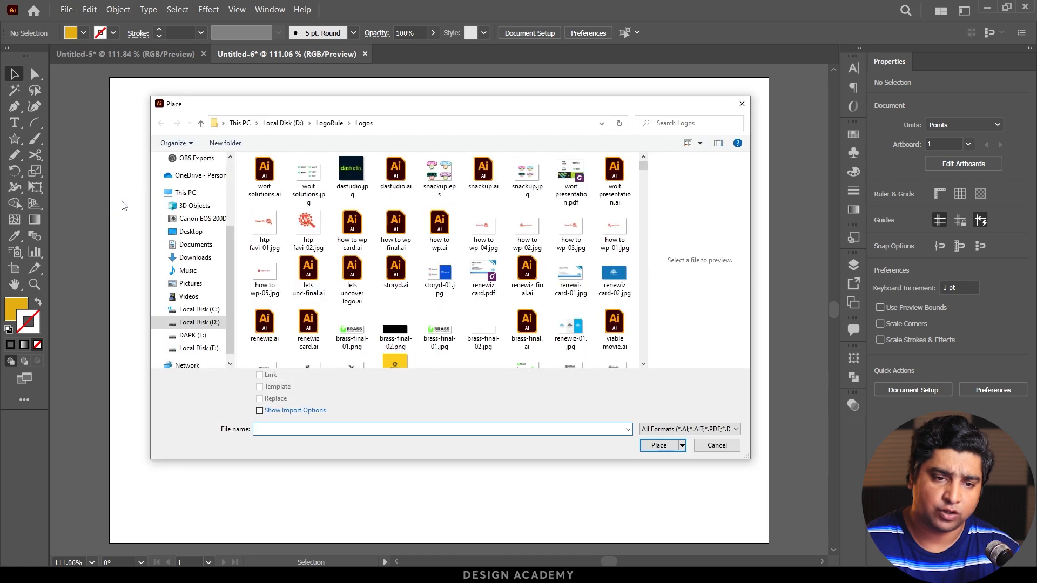
pyautogui.scroll(2, 192, 204)
pyautogui.click(192, 193)
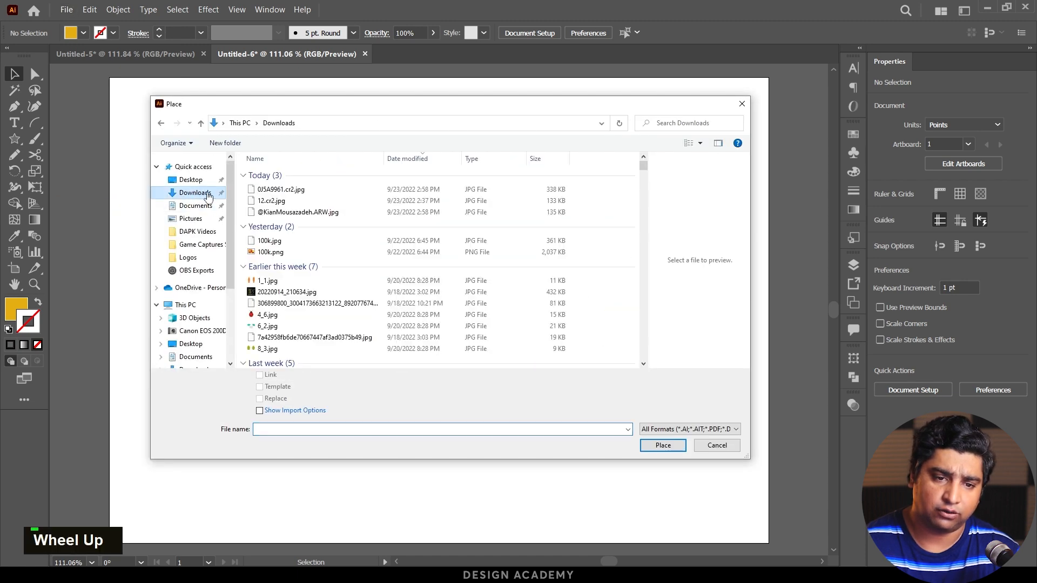
pyautogui.click(281, 302)
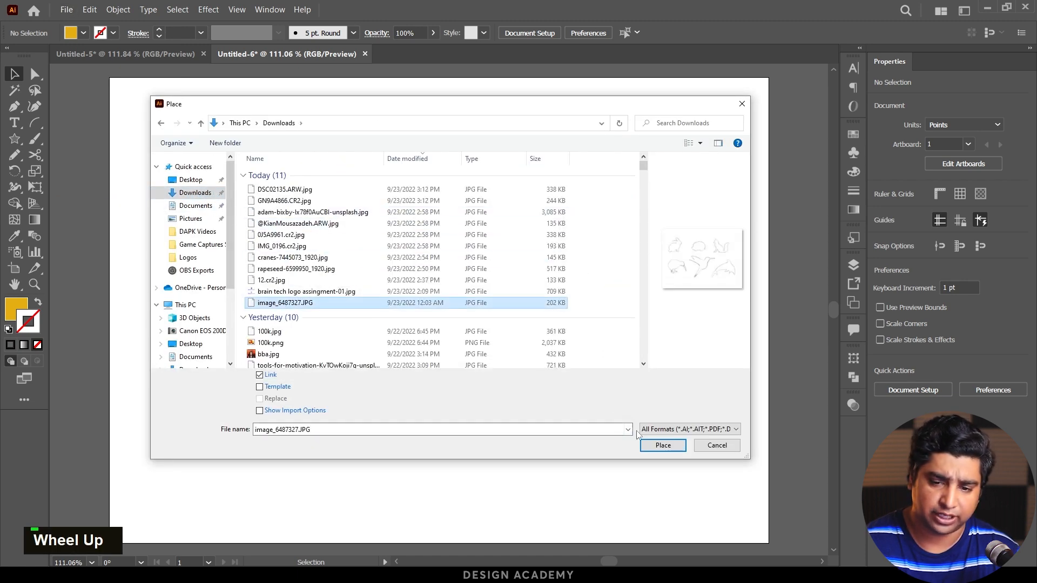
pyautogui.click(651, 448)
pyautogui.moveTo(156, 108)
pyautogui.mouseDown()
pyautogui.moveTo(560, 432)
pyautogui.moveTo(742, 526)
pyautogui.mouseUp()
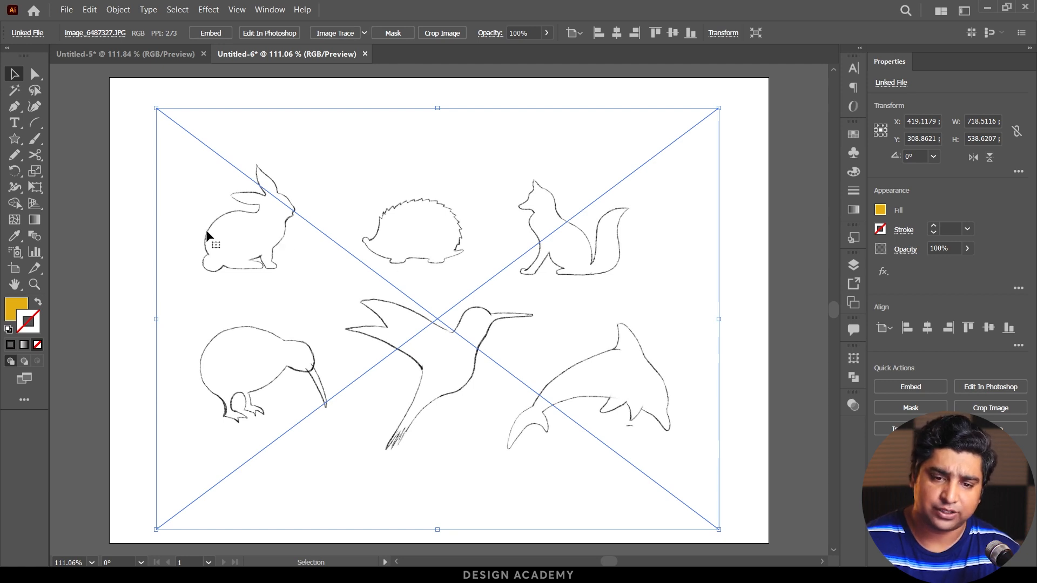
# Select the placed animal sketch image and lock it.
pyautogui.click(130, 254)
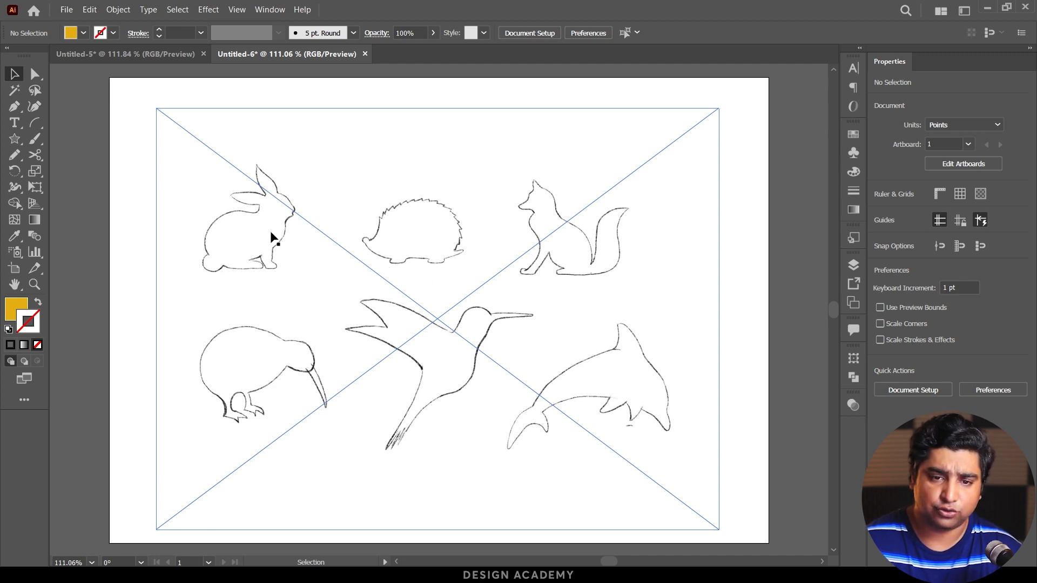
pyautogui.click(118, 9)
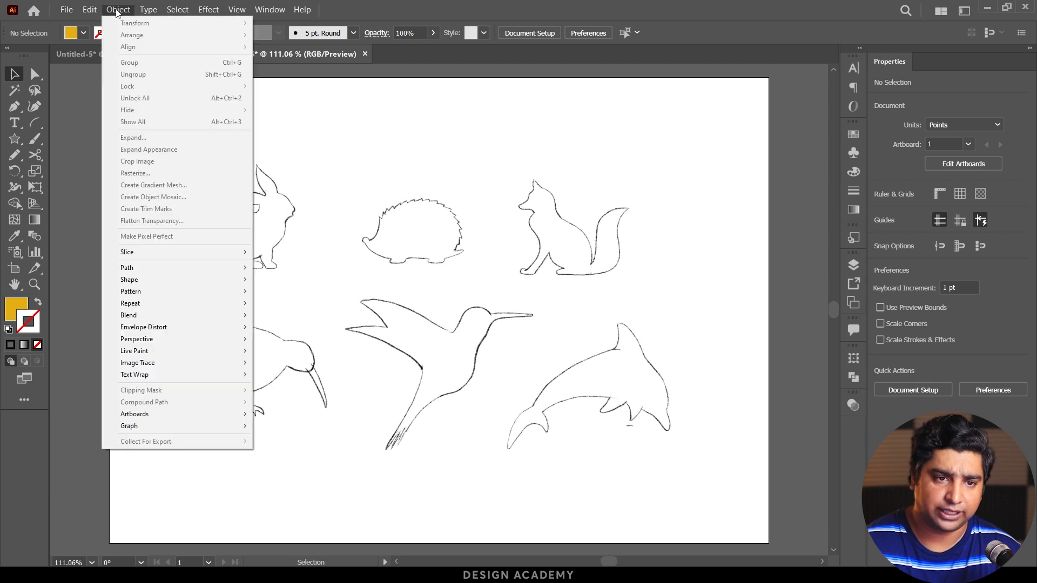
pyautogui.click(425, 235)
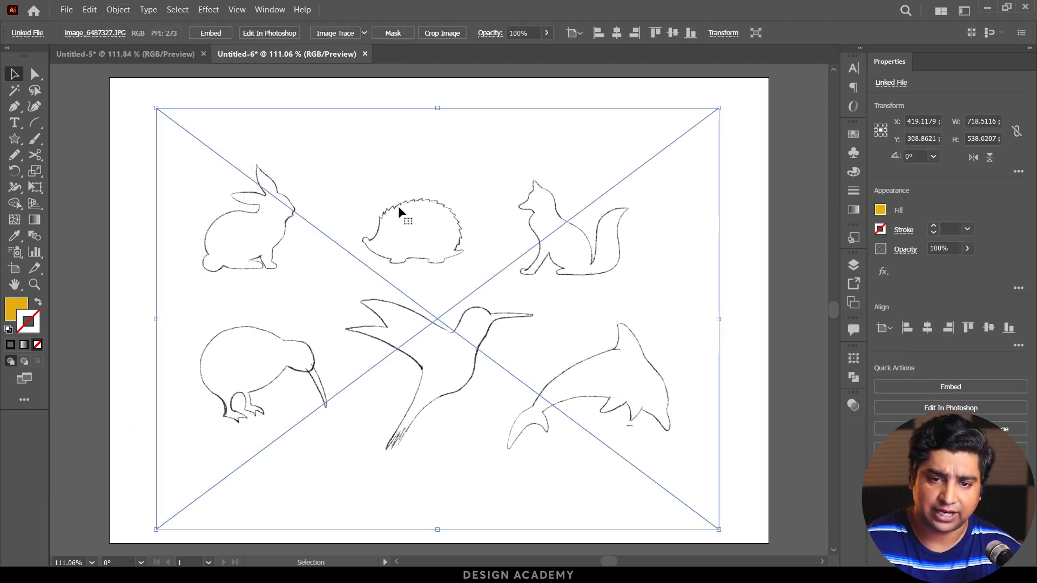
pyautogui.click(125, 11)
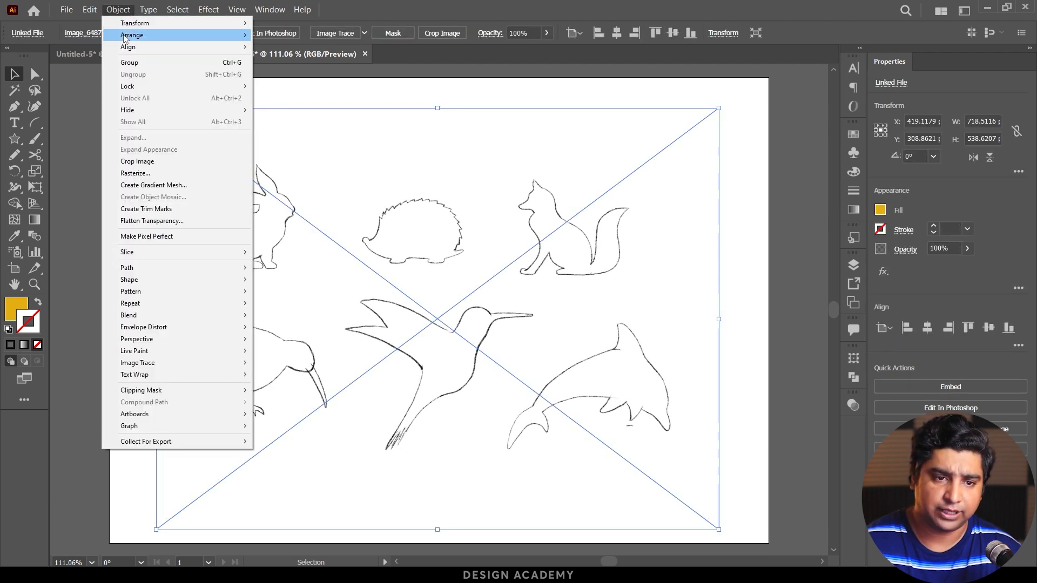
pyautogui.moveTo(184, 92)
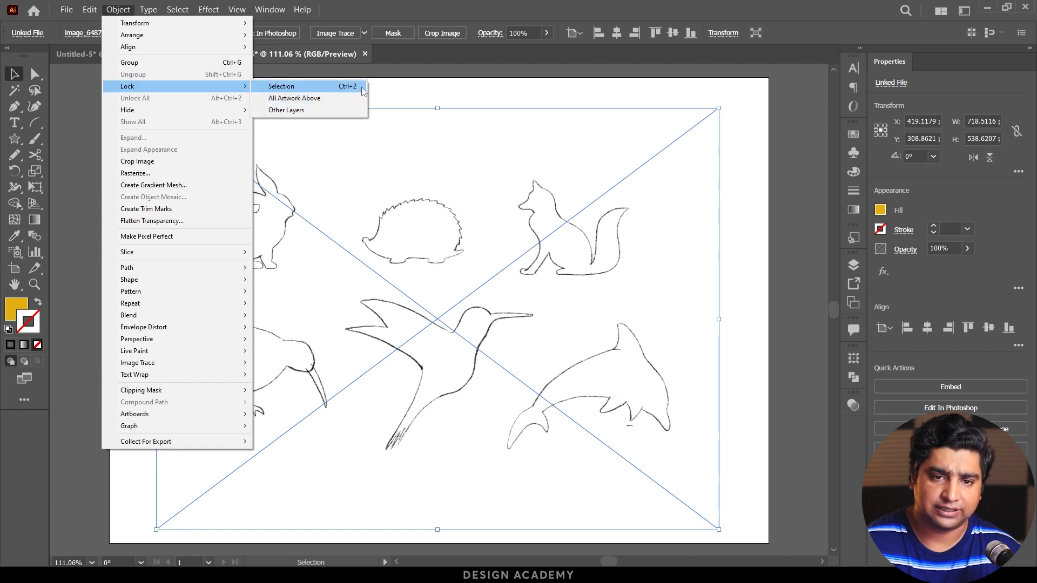
pyautogui.click(344, 88)
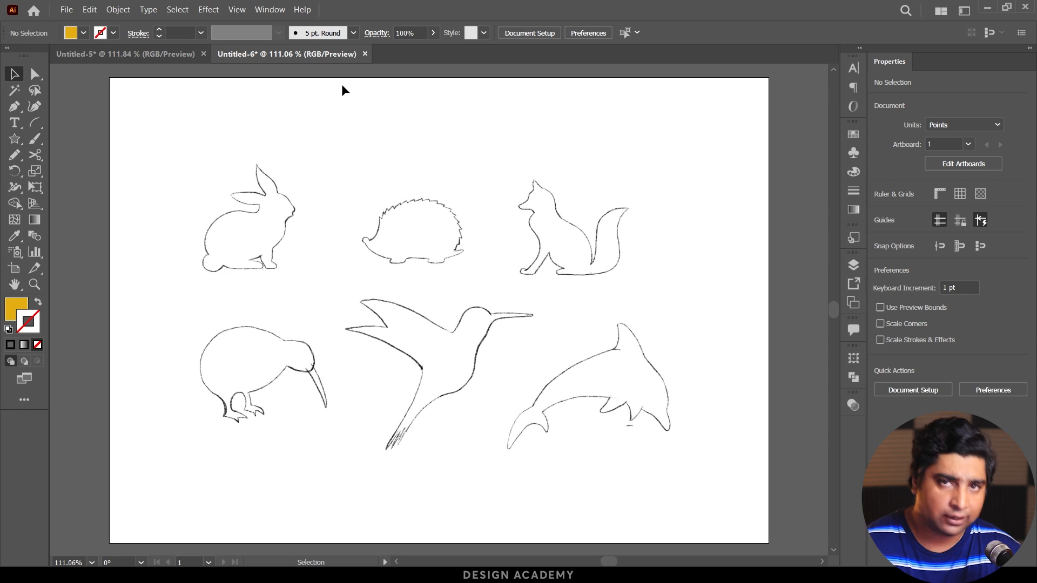
# Unlock all objects and lock the sketch image again.
pyautogui.hotkey('ctrl', 'alt')
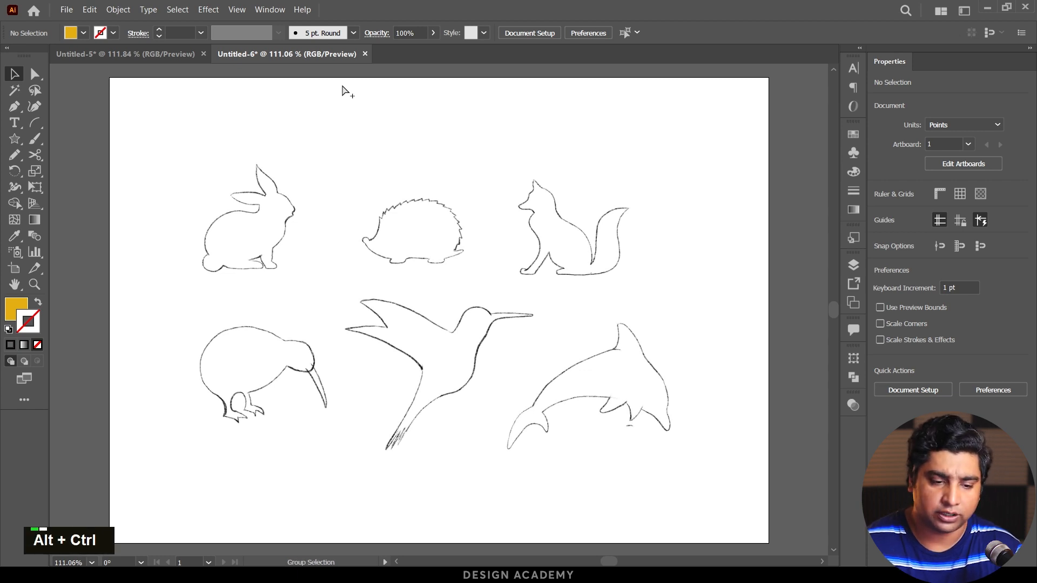
pyautogui.hotkey('ctrl', 'alt', '2')
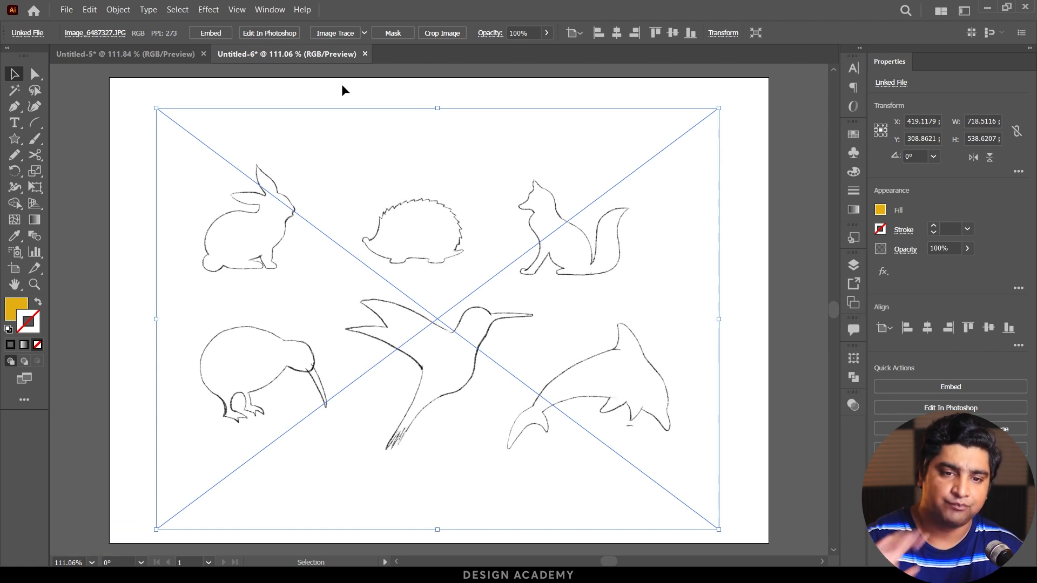
pyautogui.hotkey('ctrl', '2')
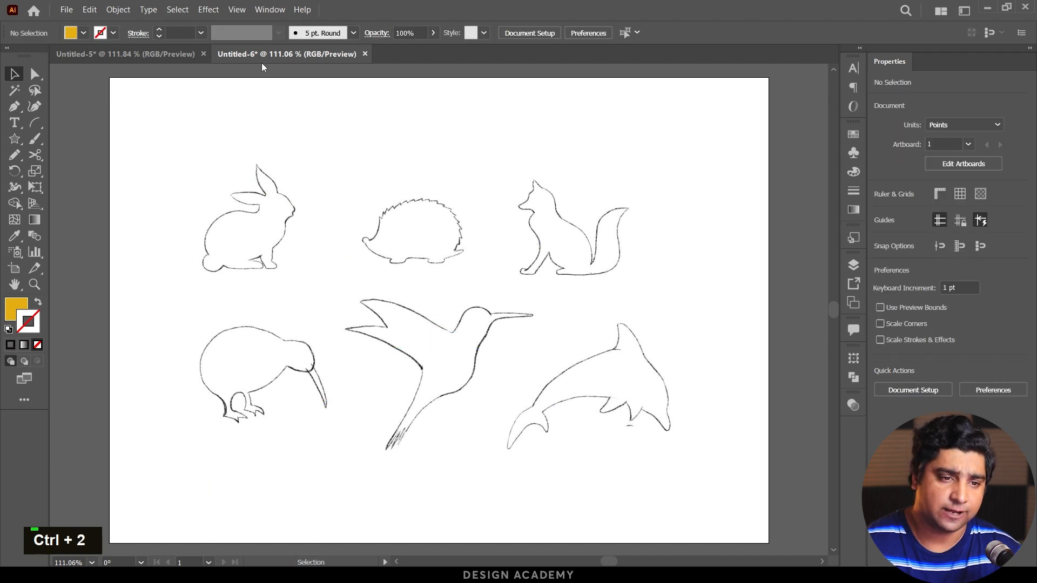
# Activate the Pen tool and swap fill and stroke to get no fill and a yellow 1 pt stroke.
pyautogui.click(28, 109)
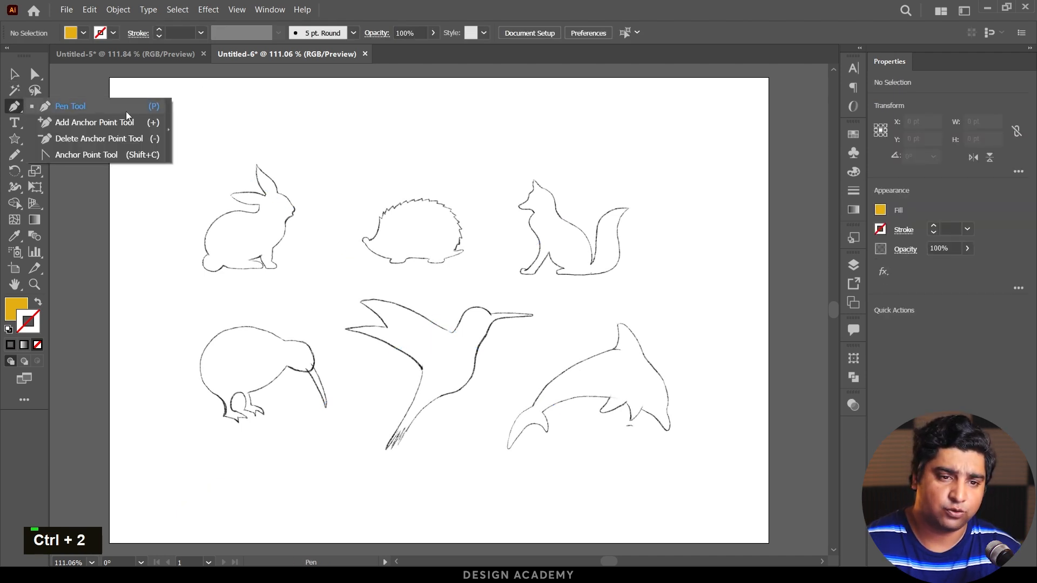
pyautogui.click(136, 109)
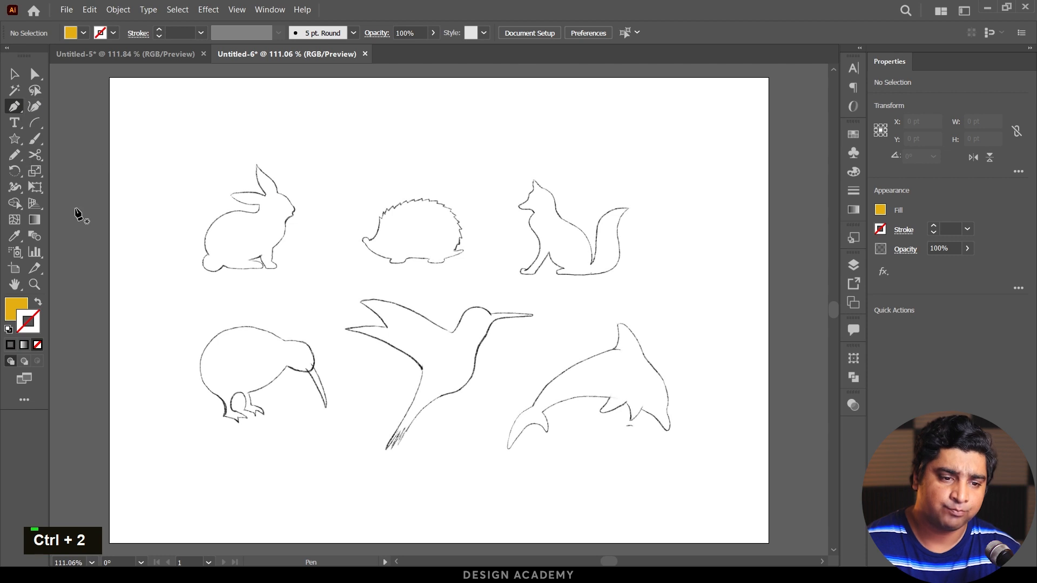
pyautogui.click(37, 304)
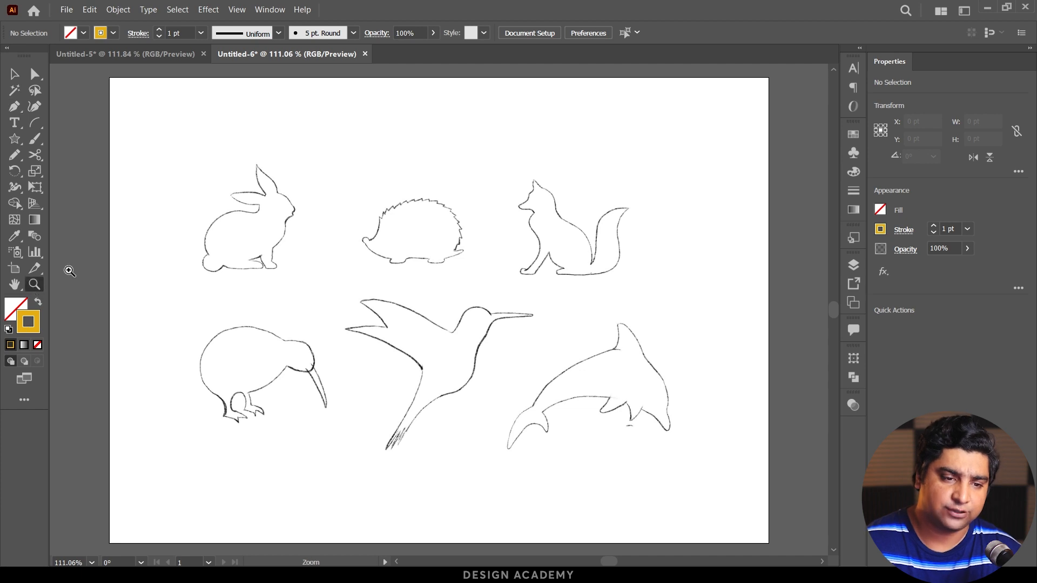
# Zoom in on the rabbit sketch and pan until the whole outline sits centrally in view.
pyautogui.moveTo(308, 226); pyautogui.dragTo(468, 257)
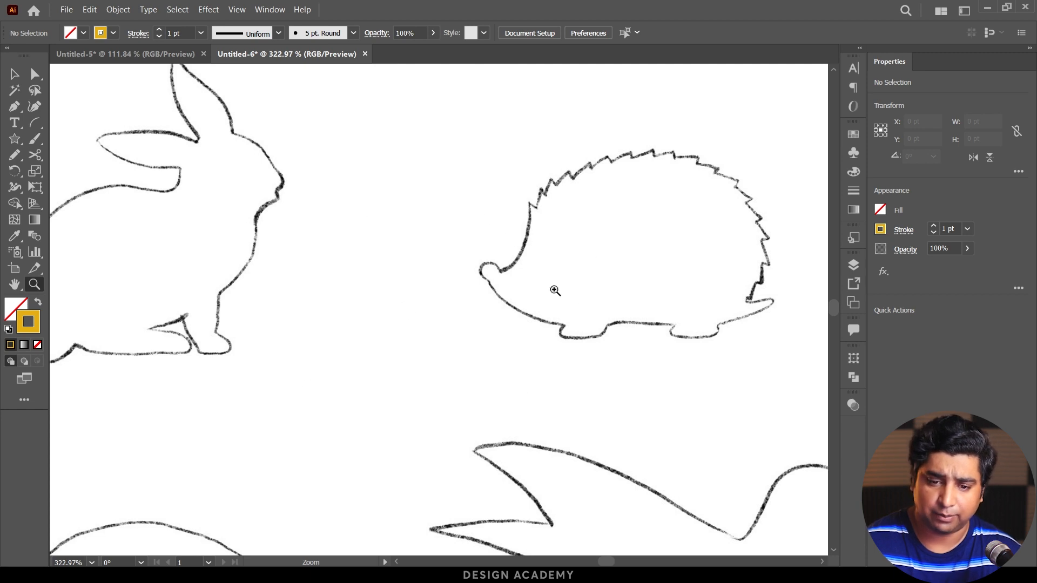
pyautogui.click(15, 288)
pyautogui.moveTo(296, 285); pyautogui.dragTo(512, 361)
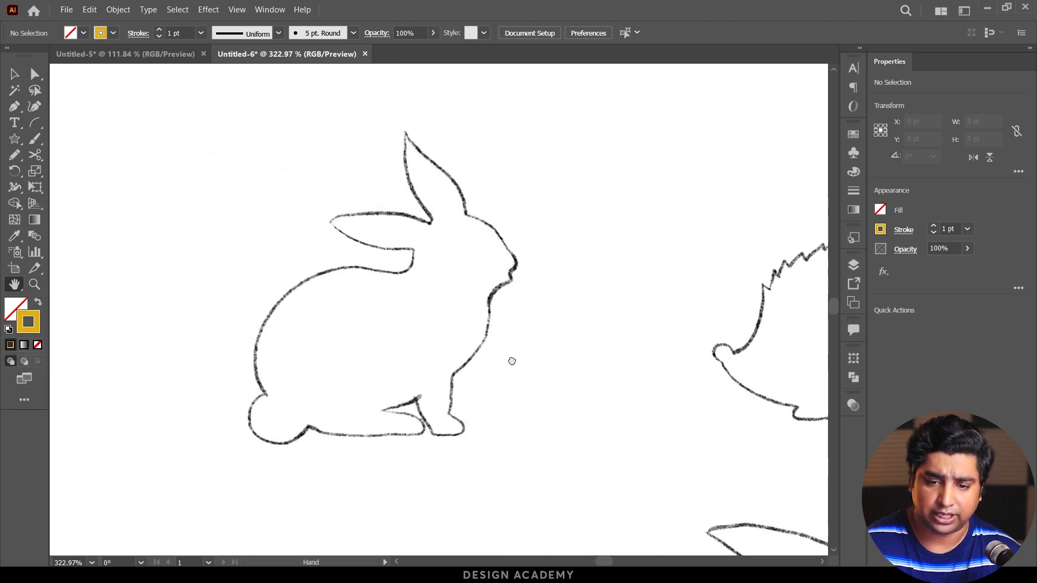
pyautogui.moveTo(432, 291); pyautogui.dragTo(445, 301)
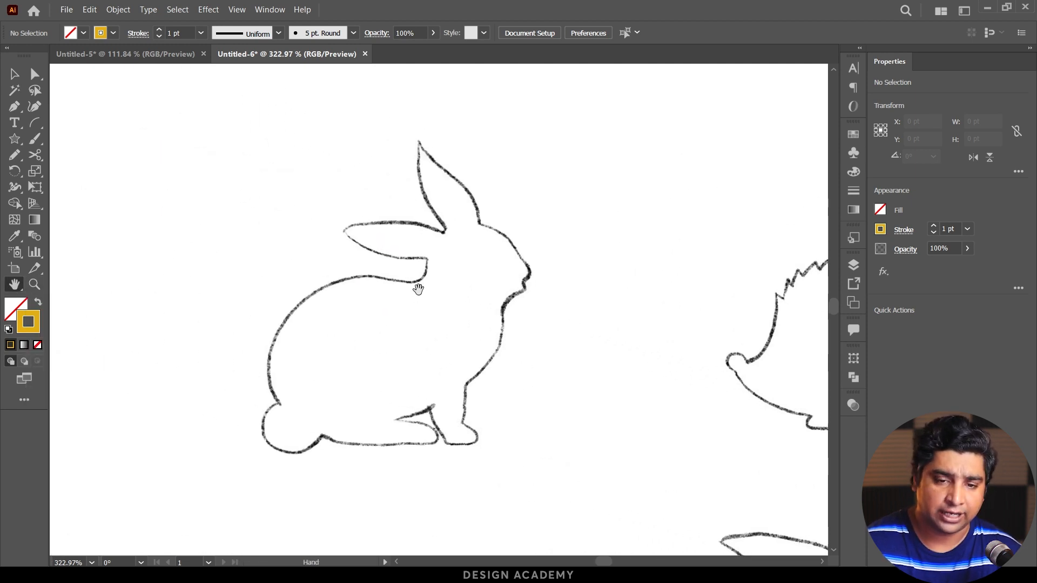
pyautogui.click(14, 74)
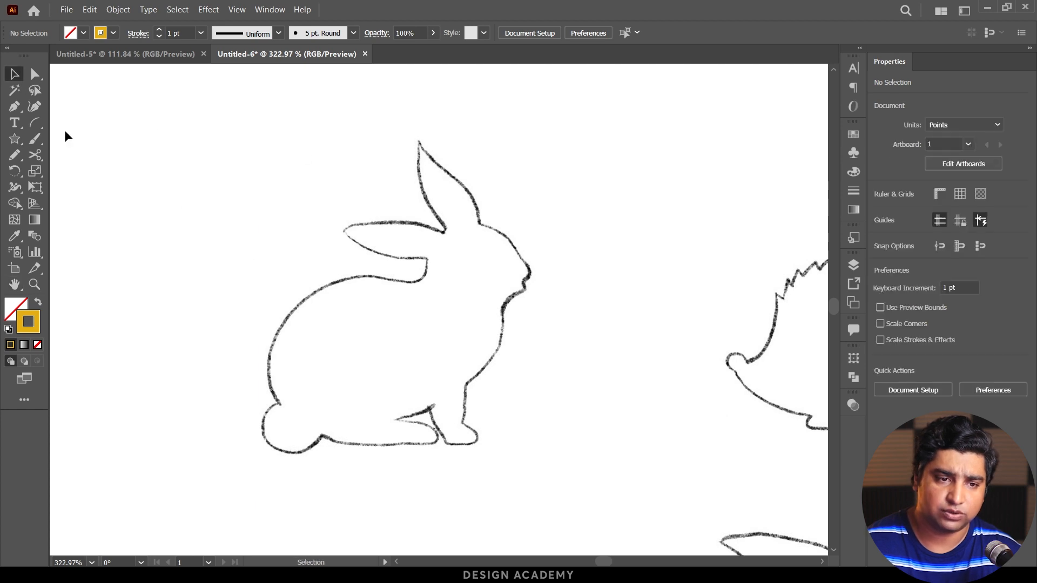
pyautogui.press('p')
pyautogui.press('space')
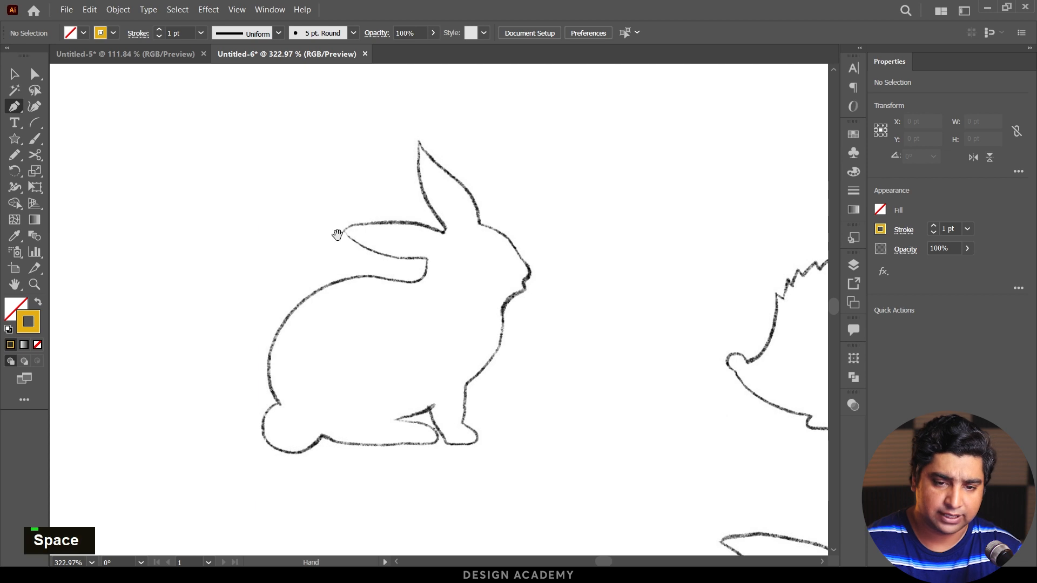
pyautogui.moveTo(432, 260); pyautogui.dragTo(385, 271)
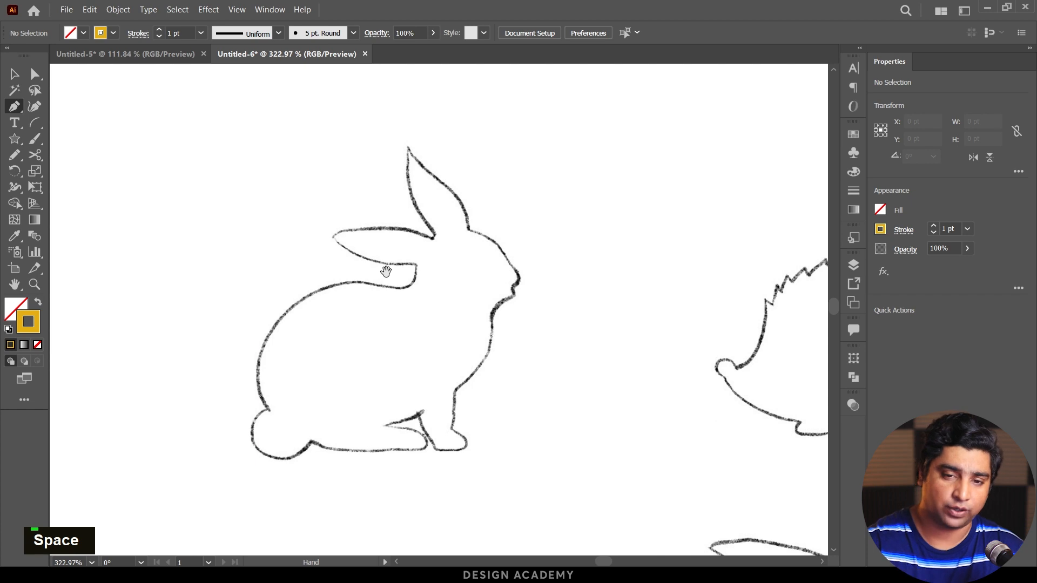
pyautogui.moveTo(459, 299); pyautogui.dragTo(446, 301)
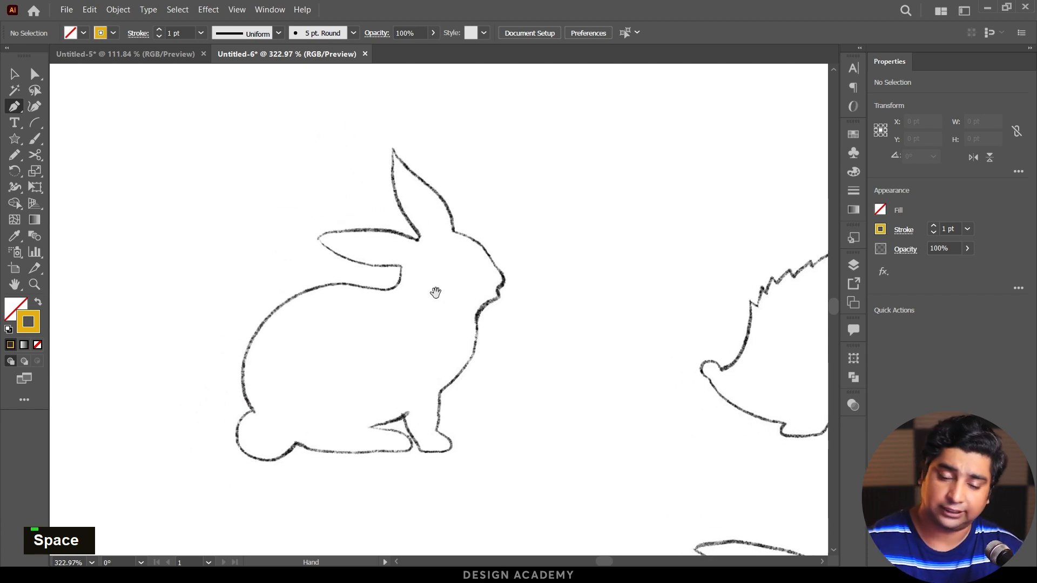
pyautogui.moveTo(385, 277); pyautogui.dragTo(405, 283)
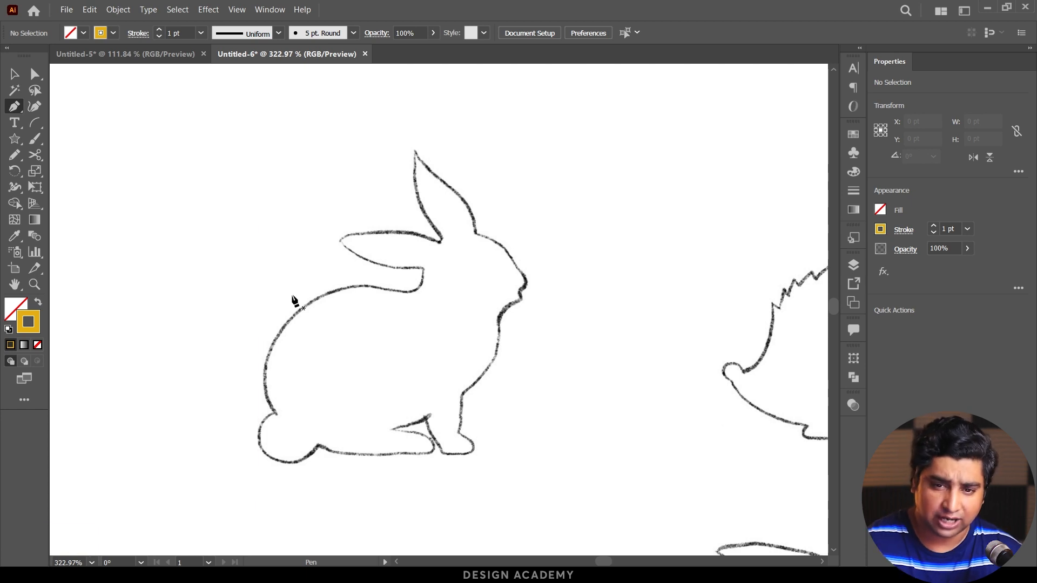
# Trace the outer edge of the rabbit's upright ear with the Pen tool, from the tip through a curved point to the head.
pyautogui.hotkey('ctrl', 'space')
pyautogui.moveTo(456, 162)
pyautogui.mouseDown()
pyautogui.moveTo(641, 197)
pyautogui.moveTo(422, 194)
pyautogui.moveTo(454, 225)
pyautogui.moveTo(410, 216)
pyautogui.mouseUp()
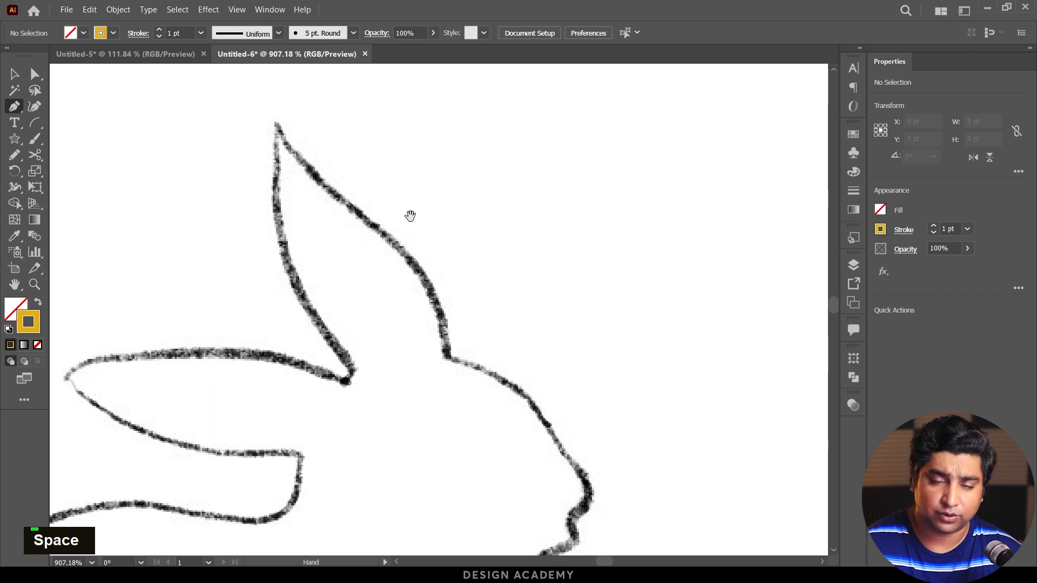
pyautogui.click(275, 124)
pyautogui.moveTo(385, 235); pyautogui.dragTo(431, 257)
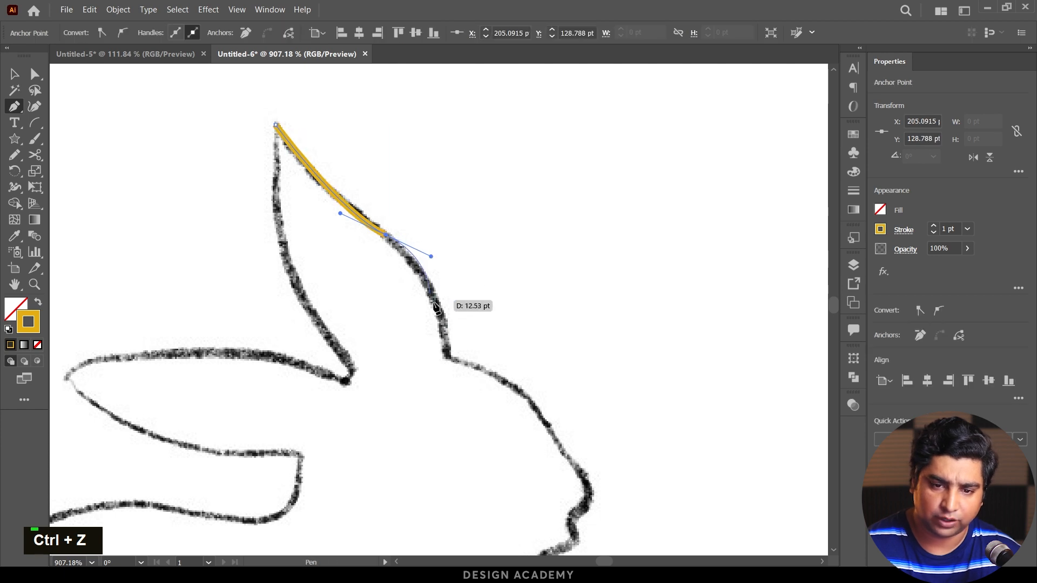
pyautogui.click(445, 356)
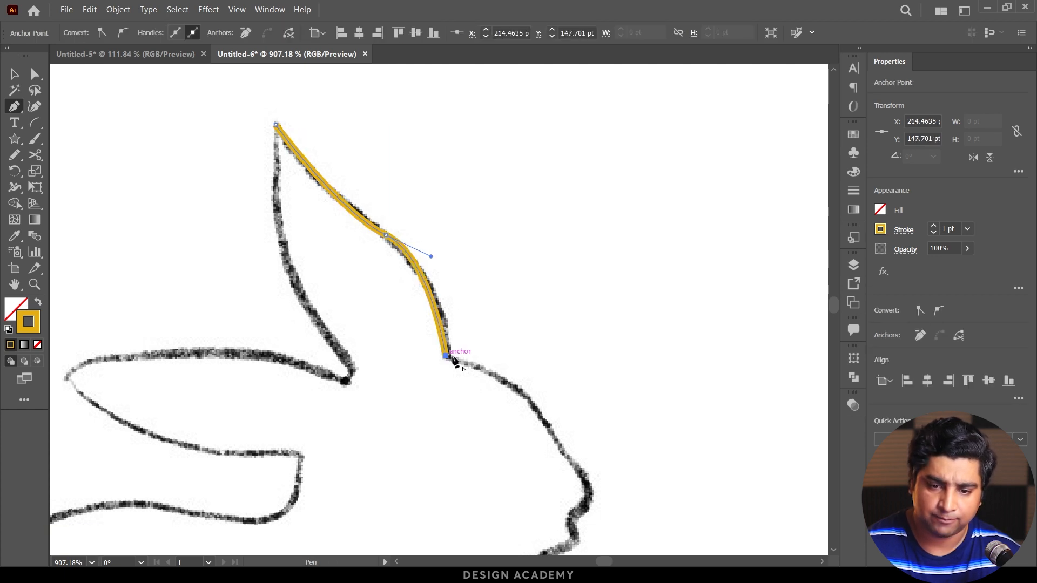
pyautogui.press('space')
pyautogui.moveTo(472, 355); pyautogui.dragTo(345, 213)
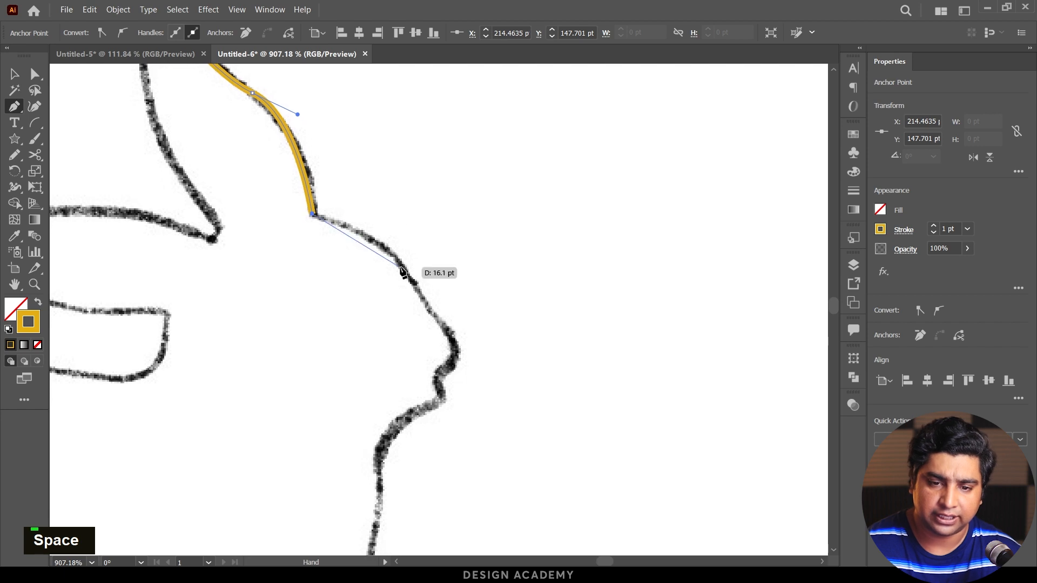
# Trace the rabbit's forehead down to the top of the nose and adjust the last handle to follow the sketch.
pyautogui.moveTo(426, 297); pyautogui.dragTo(621, 372)
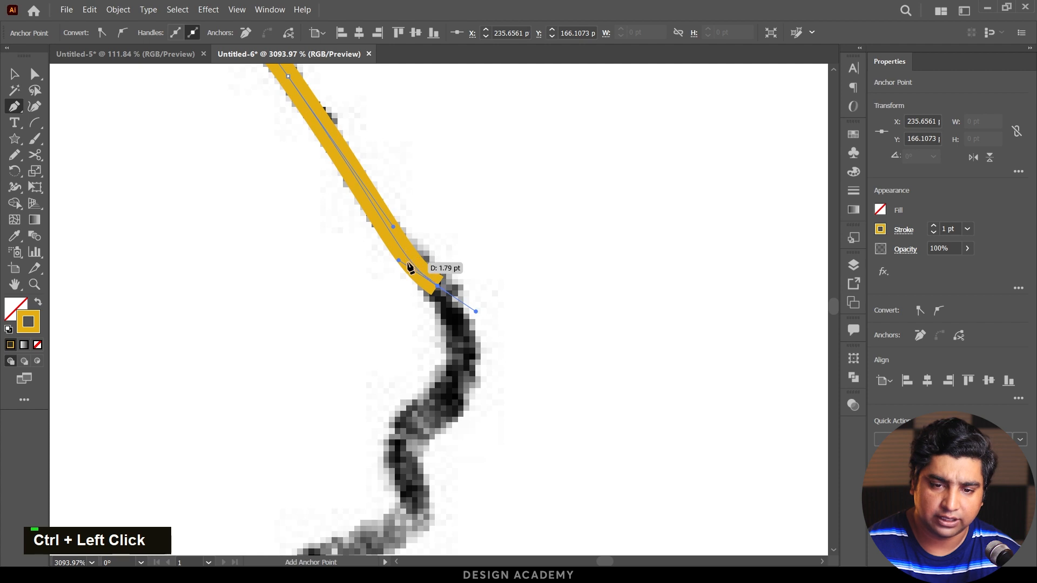
pyautogui.press('ctrl')
pyautogui.moveTo(400, 262); pyautogui.dragTo(409, 233)
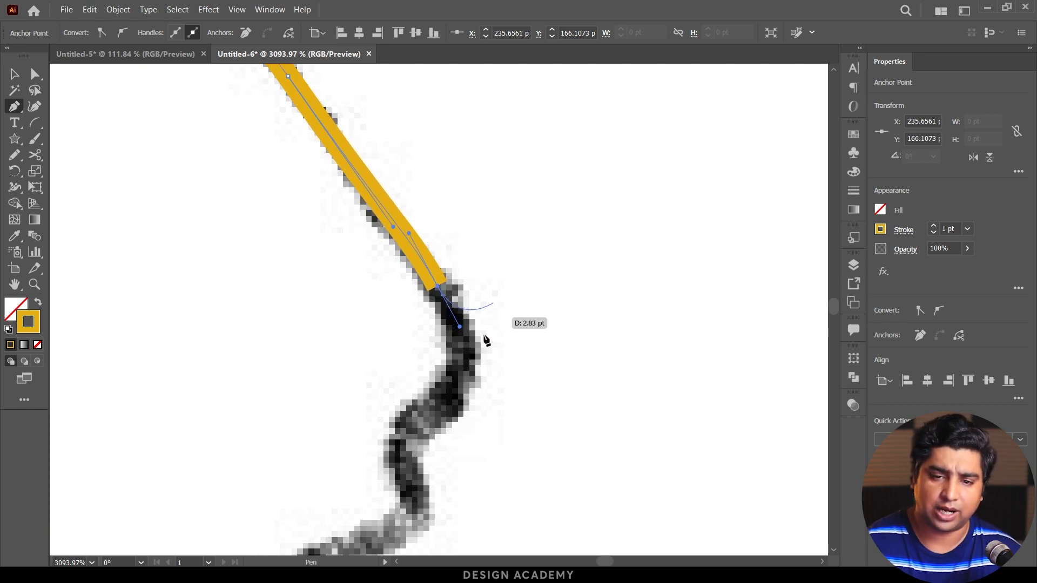
pyautogui.moveTo(452, 351); pyautogui.dragTo(408, 349)
pyautogui.moveTo(414, 361); pyautogui.dragTo(462, 320)
pyautogui.keyDown('ctrl'); pyautogui.click(461, 227); pyautogui.keyUp('ctrl')
pyautogui.moveTo(454, 216); pyautogui.dragTo(416, 236)
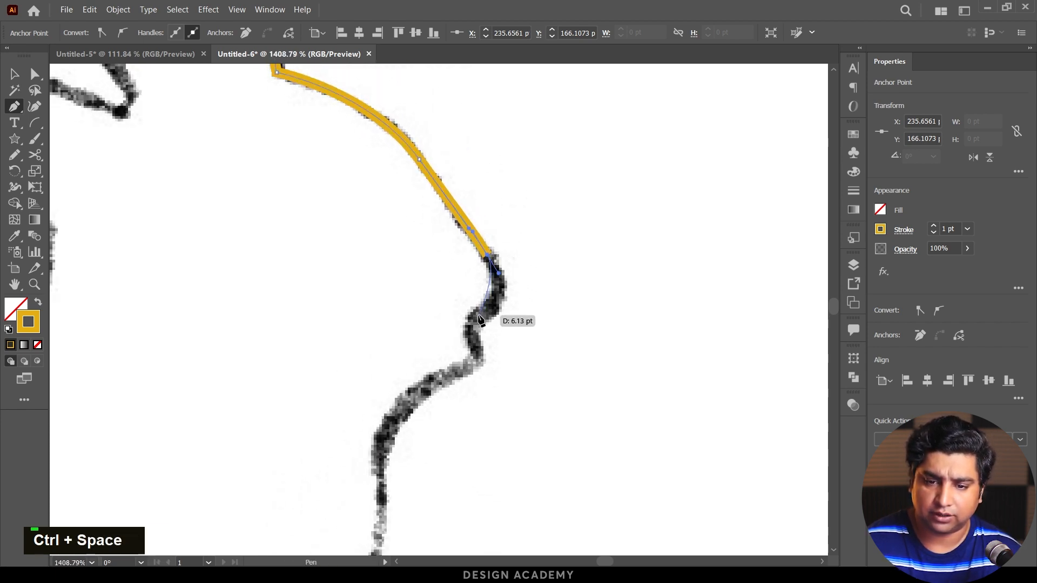
# Trace around the rabbit's nose tip and the small mouth notch with curved anchor points.
pyautogui.moveTo(472, 322); pyautogui.dragTo(443, 340)
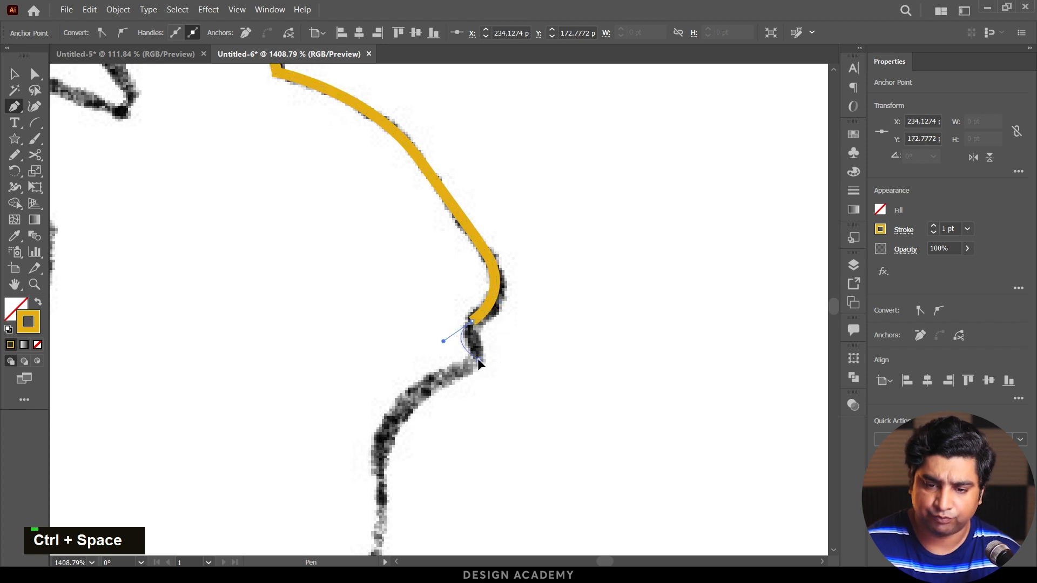
pyautogui.click(478, 359)
pyautogui.hotkey('ctrl', 'z')
pyautogui.moveTo(479, 360); pyautogui.dragTo(496, 238)
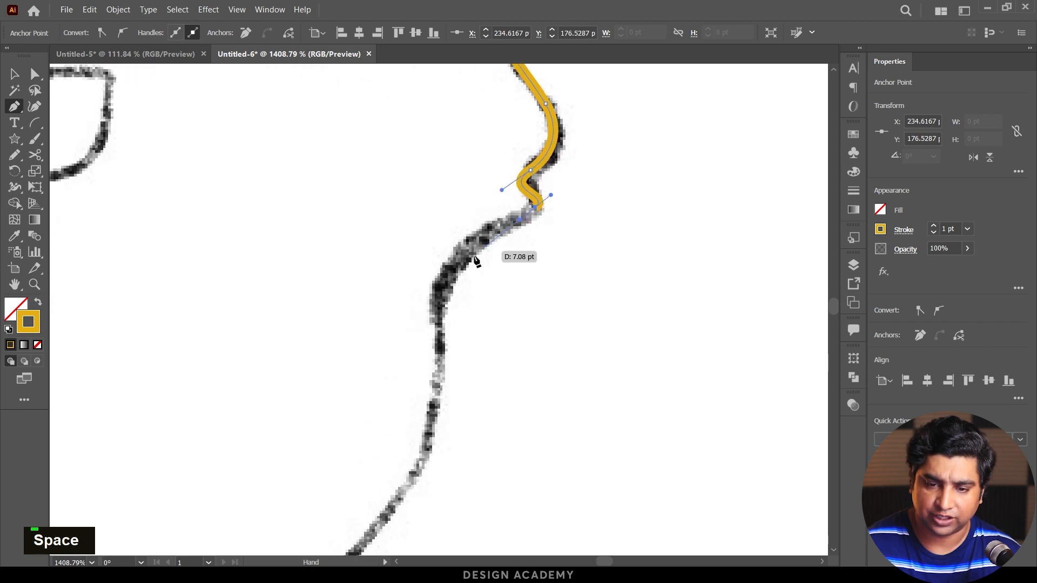
# Trace the chin, throat and chest down to the corner at the top of the front leg.
pyautogui.moveTo(440, 368); pyautogui.dragTo(460, 488)
pyautogui.moveTo(506, 255); pyautogui.dragTo(435, 313)
pyautogui.moveTo(424, 360)
pyautogui.mouseDown()
pyautogui.moveTo(505, 136)
pyautogui.moveTo(446, 236)
pyautogui.mouseUp()
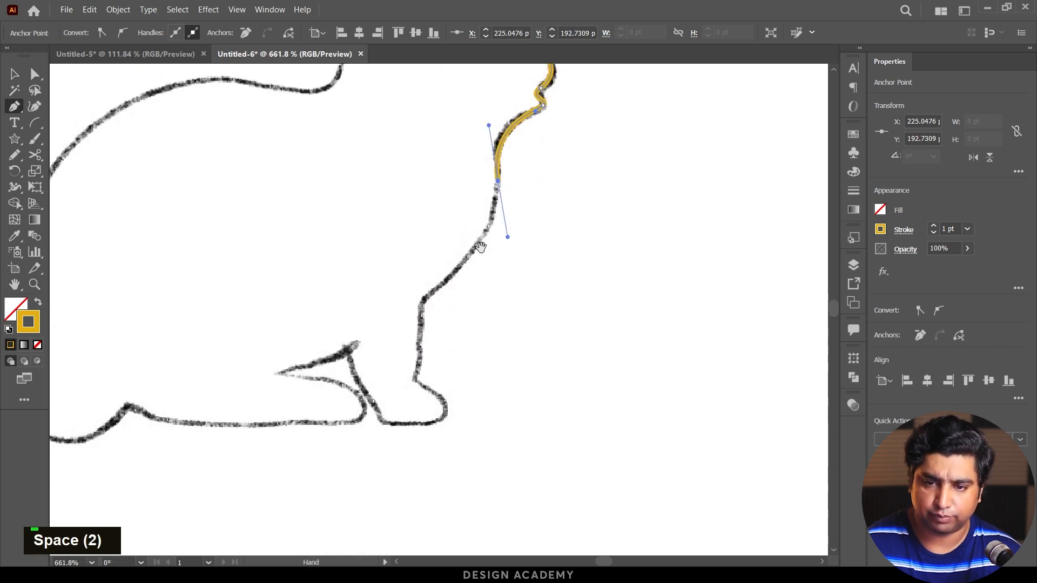
pyautogui.click(424, 299)
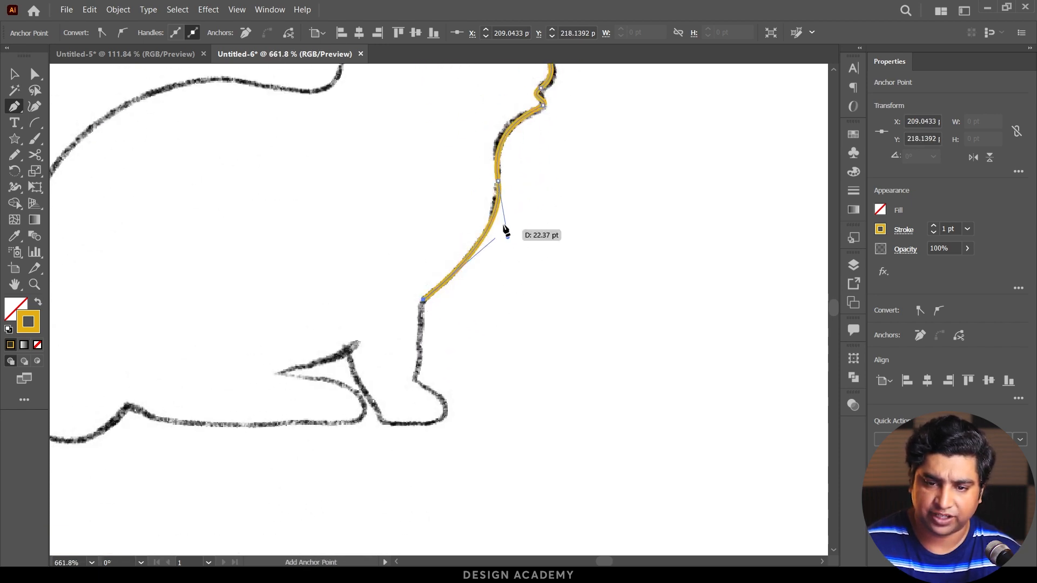
# Trace the front leg down to the ankle and redirect only the outgoing handle along the top of the paw.
pyautogui.hotkey('ctrl', 'space')
pyautogui.moveTo(414, 378)
pyautogui.mouseDown()
pyautogui.moveTo(432, 381)
pyautogui.moveTo(400, 398)
pyautogui.mouseUp()
pyautogui.hotkey('ctrl', 'space')
pyautogui.moveTo(464, 421); pyautogui.dragTo(541, 418)
pyautogui.moveTo(436, 368); pyautogui.dragTo(426, 299)
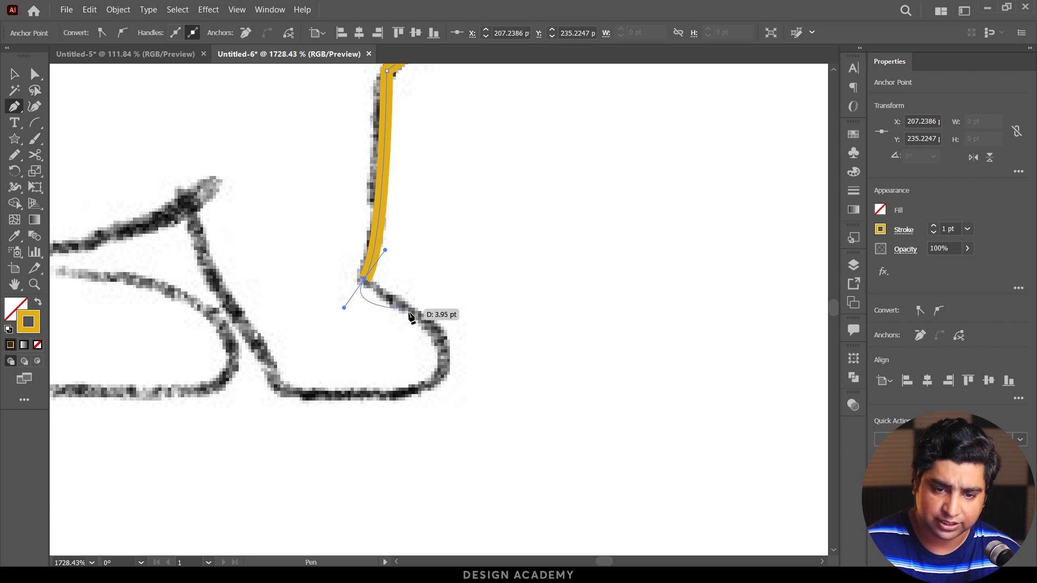
pyautogui.hotkey('ctrl', 'space')
pyautogui.click(352, 289)
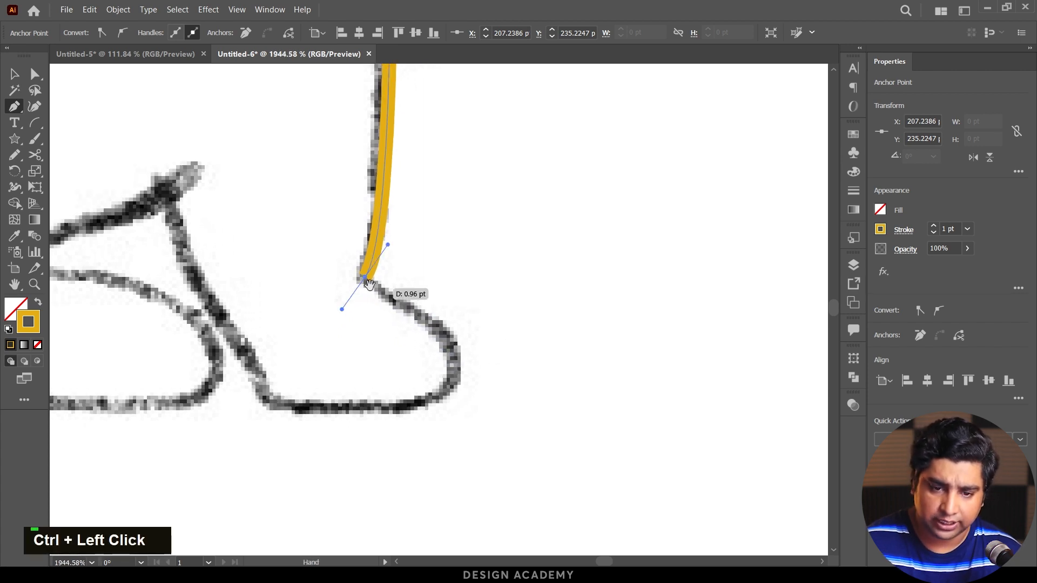
pyautogui.press('alt')
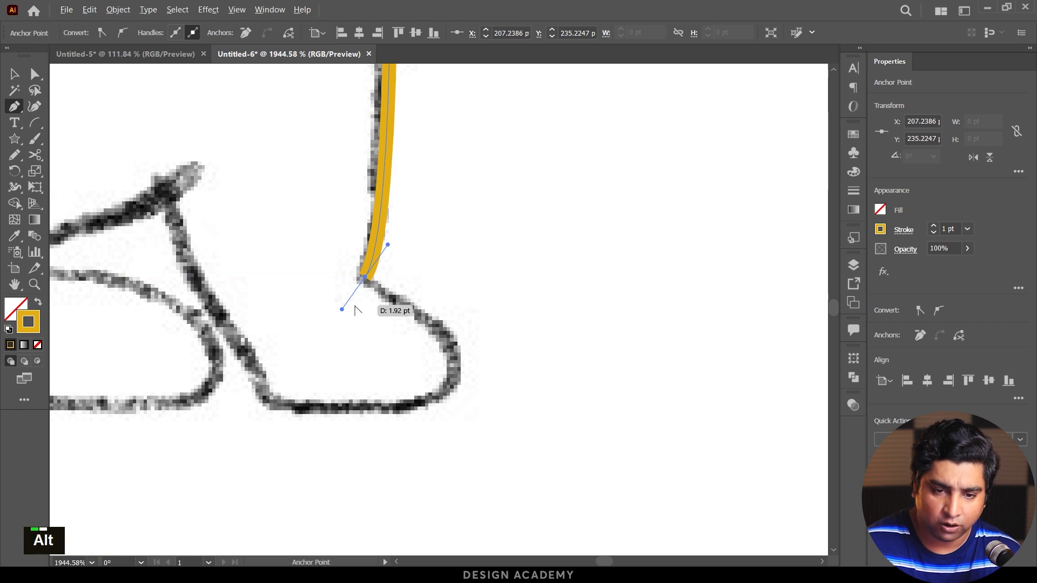
pyautogui.moveTo(342, 310); pyautogui.dragTo(420, 310)
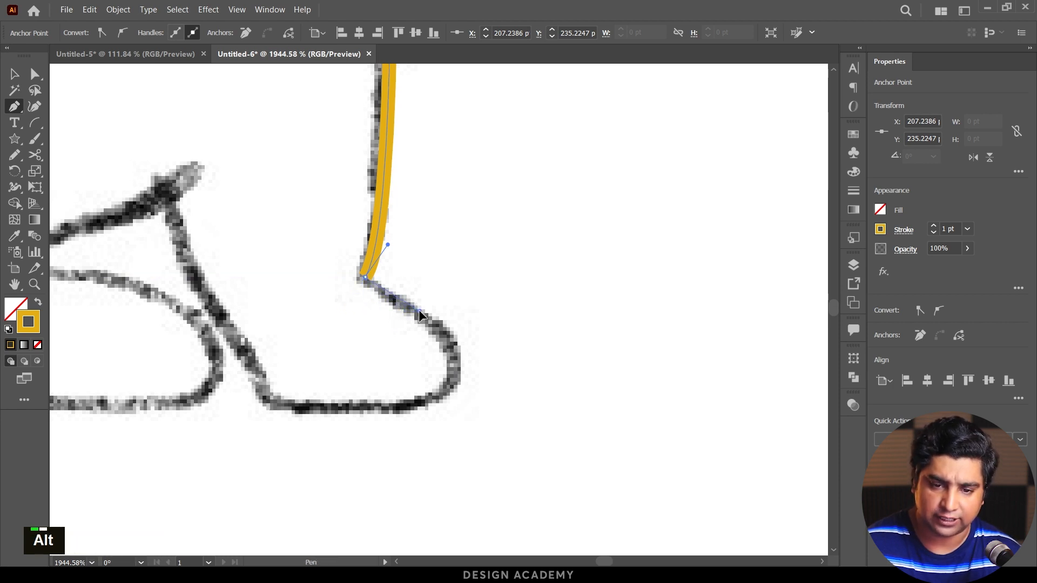
# Trace the front paw's rounded toe and flat sole, continuing up the back of the front leg to the belly.
pyautogui.click(449, 346)
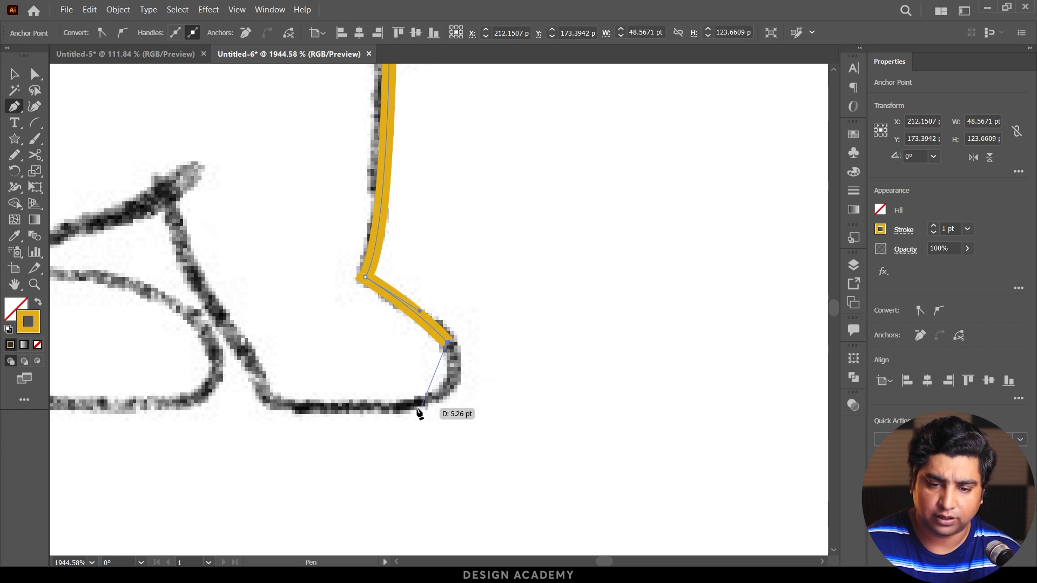
pyautogui.moveTo(352, 410); pyautogui.dragTo(455, 404)
pyautogui.press('space')
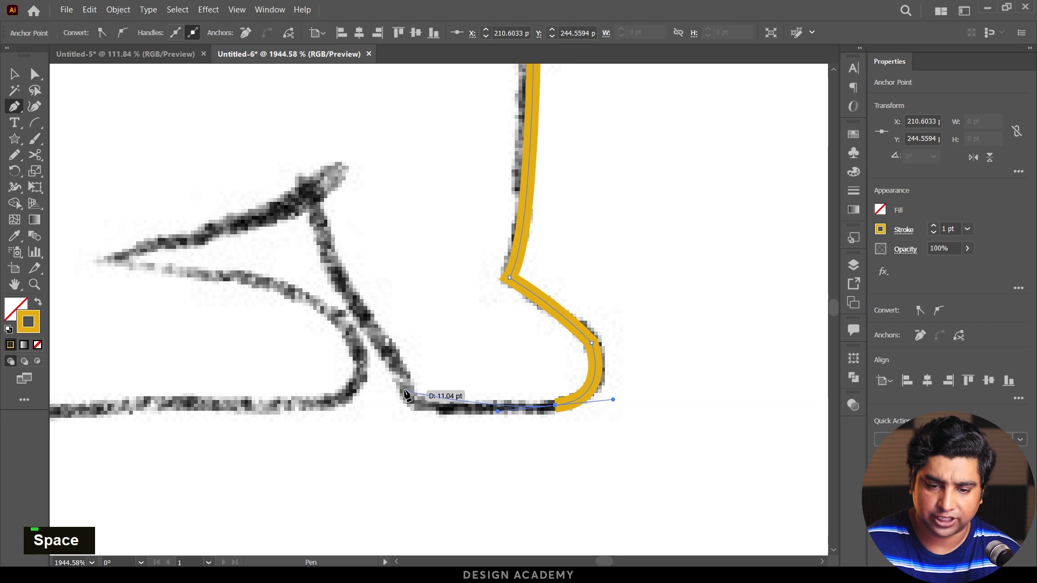
pyautogui.click(430, 405)
pyautogui.moveTo(319, 204); pyautogui.dragTo(304, 100)
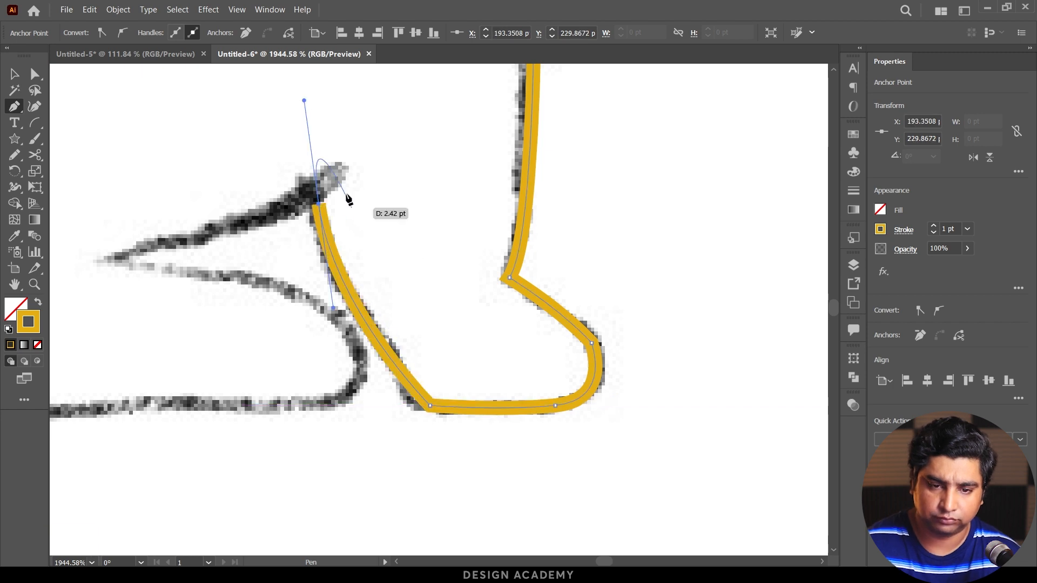
# Trace the pointed gap under the belly and the hind foot's upper edge around its rounded toe.
pyautogui.press('space')
pyautogui.moveTo(119, 236); pyautogui.dragTo(332, 218)
pyautogui.press('alt')
pyautogui.moveTo(515, 82); pyautogui.dragTo(347, 239)
pyautogui.moveTo(330, 242); pyautogui.dragTo(304, 247)
pyautogui.moveTo(476, 265); pyautogui.dragTo(501, 274)
pyautogui.moveTo(535, 386); pyautogui.dragTo(448, 439)
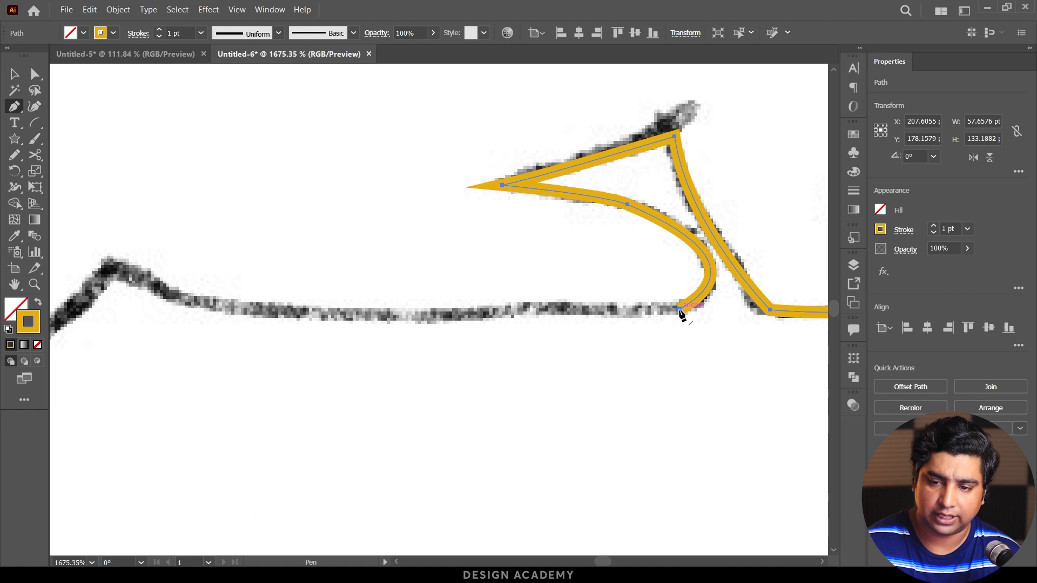
# Remove the toe point's outgoing handle and trace the hind foot's sole back to the corner beside the tail.
pyautogui.click(680, 309)
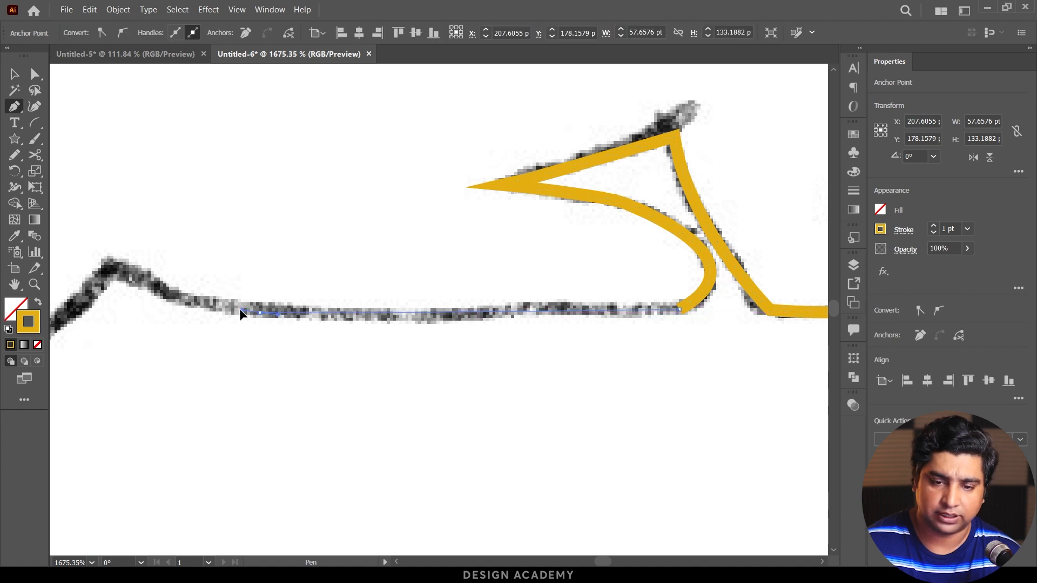
pyautogui.click(212, 307)
pyautogui.press('space')
pyautogui.moveTo(212, 307); pyautogui.dragTo(520, 367)
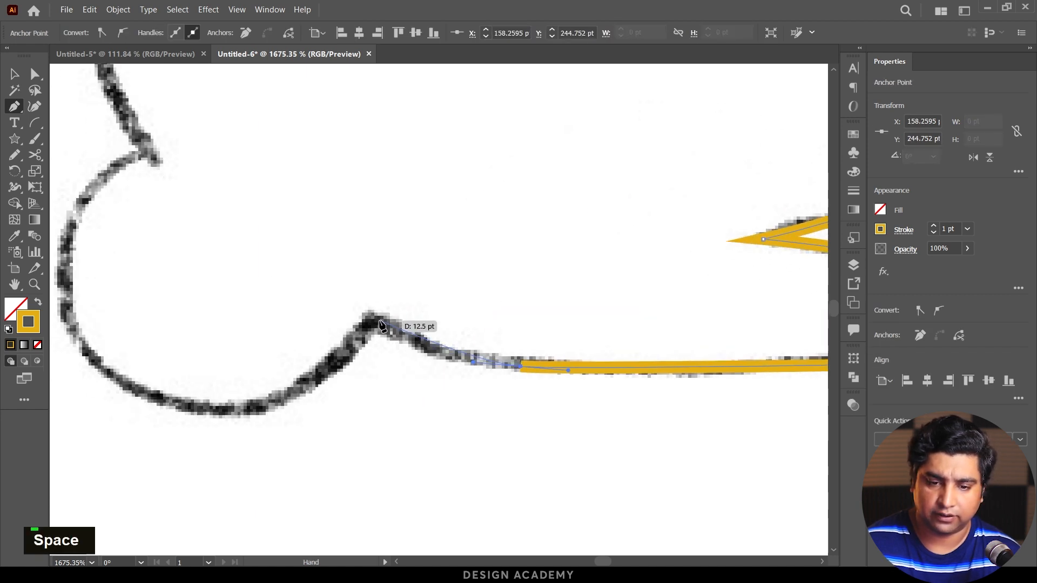
pyautogui.click(374, 319)
pyautogui.press('space')
pyautogui.moveTo(373, 318); pyautogui.dragTo(612, 259)
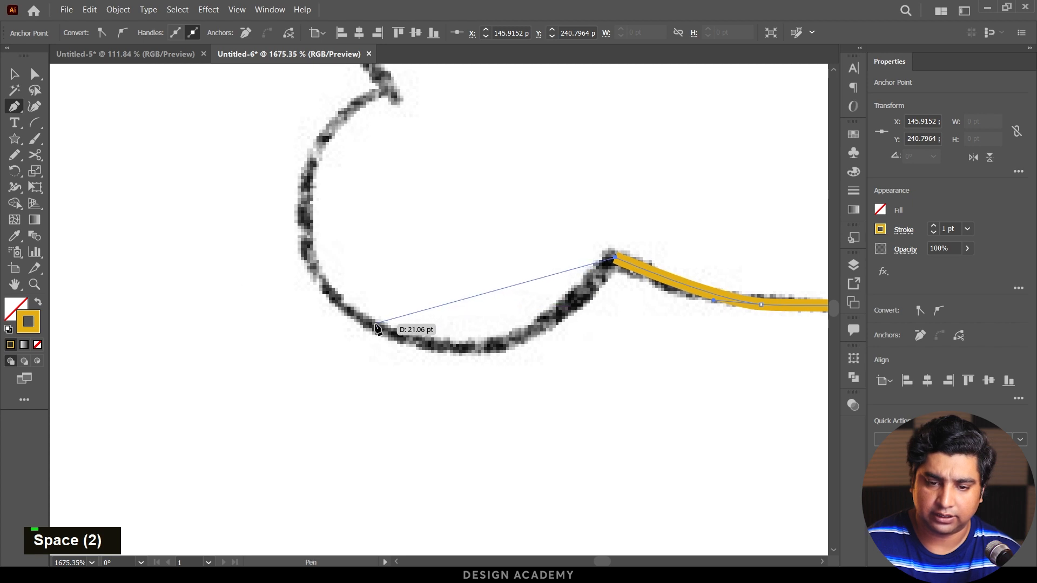
# Trace the round tail with curved points up to the corner where it meets the rump.
pyautogui.moveTo(371, 323)
pyautogui.mouseDown()
pyautogui.moveTo(289, 253)
pyautogui.moveTo(236, 240)
pyautogui.mouseUp()
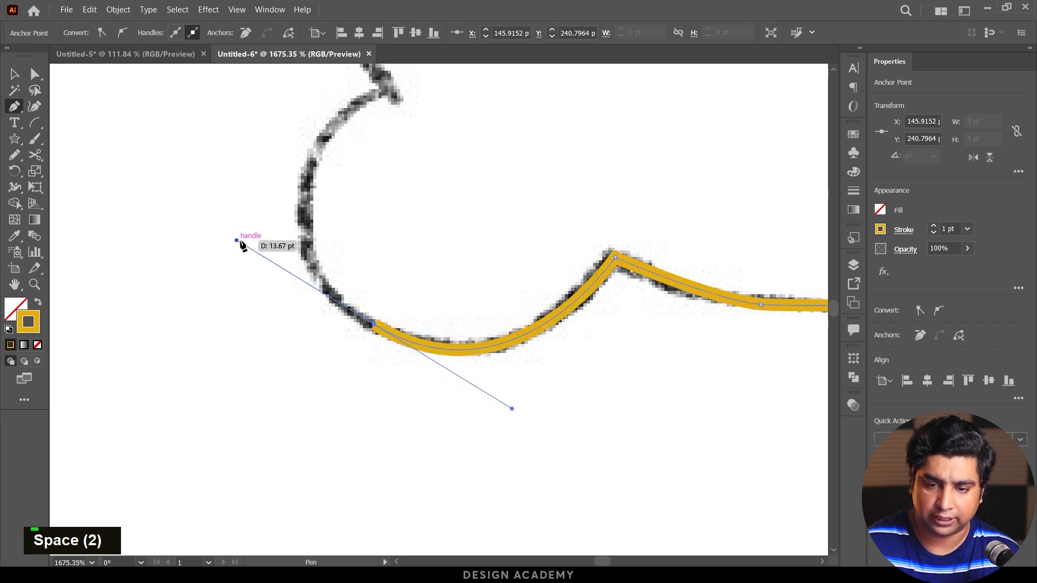
pyautogui.press('space')
pyautogui.moveTo(389, 97); pyautogui.dragTo(356, 170)
pyautogui.moveTo(405, 143); pyautogui.dragTo(412, 144)
pyautogui.press('space')
pyautogui.moveTo(314, 137); pyautogui.dragTo(279, 448)
pyautogui.moveTo(299, 317); pyautogui.dragTo(243, 319)
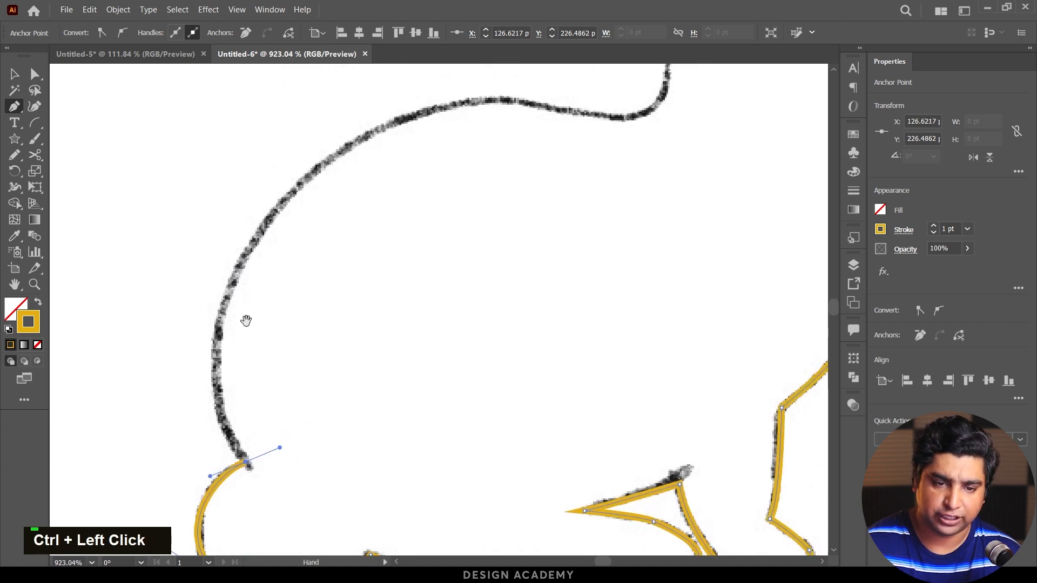
# Redirect the tail corner's outgoing handle upward and trace the rump with one long curve onto the back.
pyautogui.press('alt')
pyautogui.keyDown('alt'); pyautogui.click(280, 448); pyautogui.keyUp('alt')
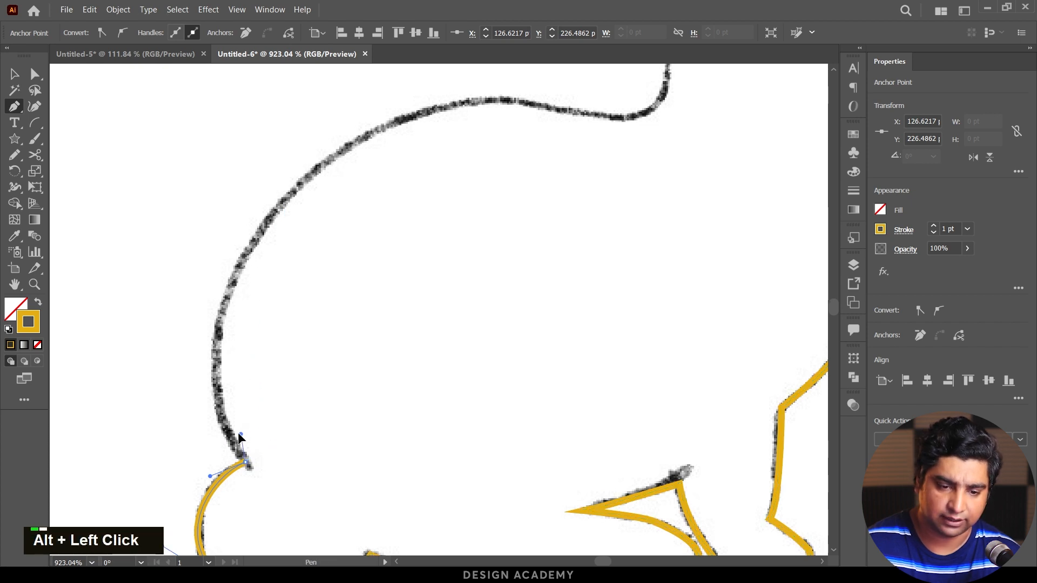
pyautogui.moveTo(238, 433); pyautogui.dragTo(227, 432)
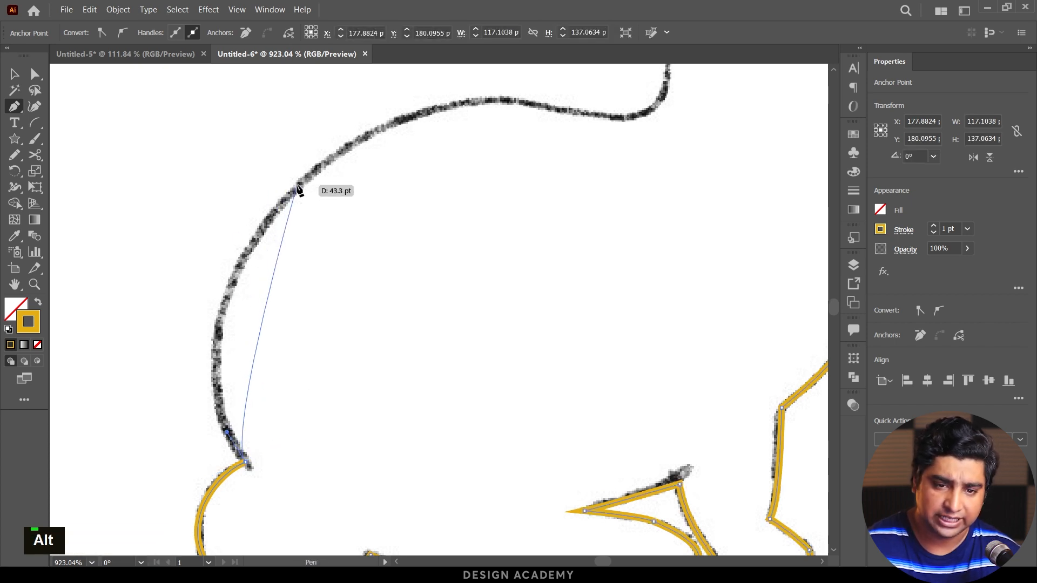
pyautogui.moveTo(329, 161)
pyautogui.mouseDown()
pyautogui.moveTo(469, 119)
pyautogui.moveTo(485, 70)
pyautogui.moveTo(476, 167)
pyautogui.moveTo(504, 296)
pyautogui.moveTo(303, 319)
pyautogui.mouseUp()
pyautogui.moveTo(332, 351); pyautogui.dragTo(229, 210)
pyautogui.moveTo(357, 205); pyautogui.dragTo(465, 178)
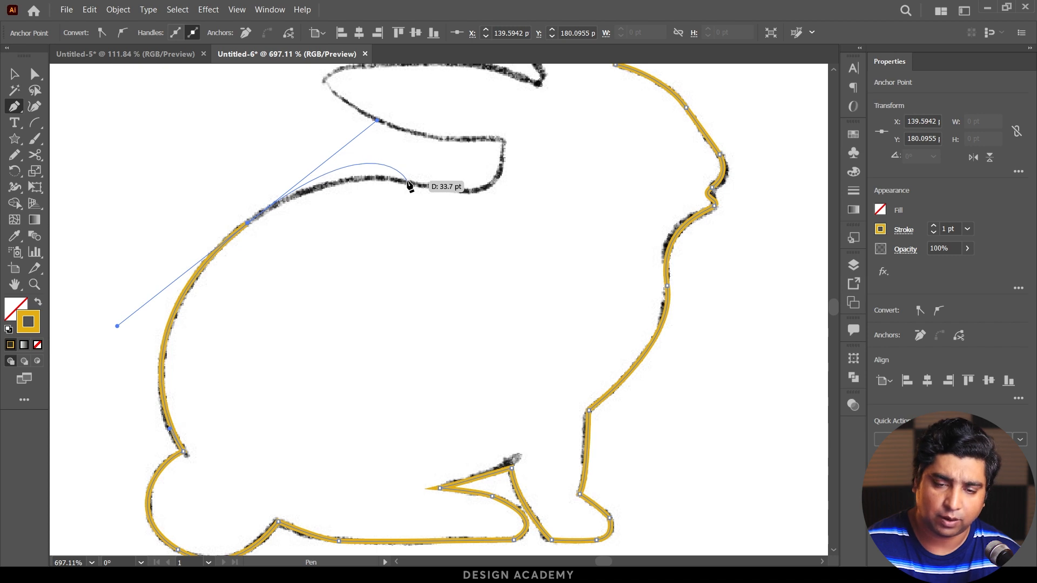
# Shorten the outgoing handle on the back and trace the upper back and neck up to the folded ear's base.
pyautogui.keyDown('alt'); pyautogui.click(377, 122); pyautogui.keyUp('alt')
pyautogui.moveTo(377, 122); pyautogui.dragTo(351, 151)
pyautogui.click(412, 184)
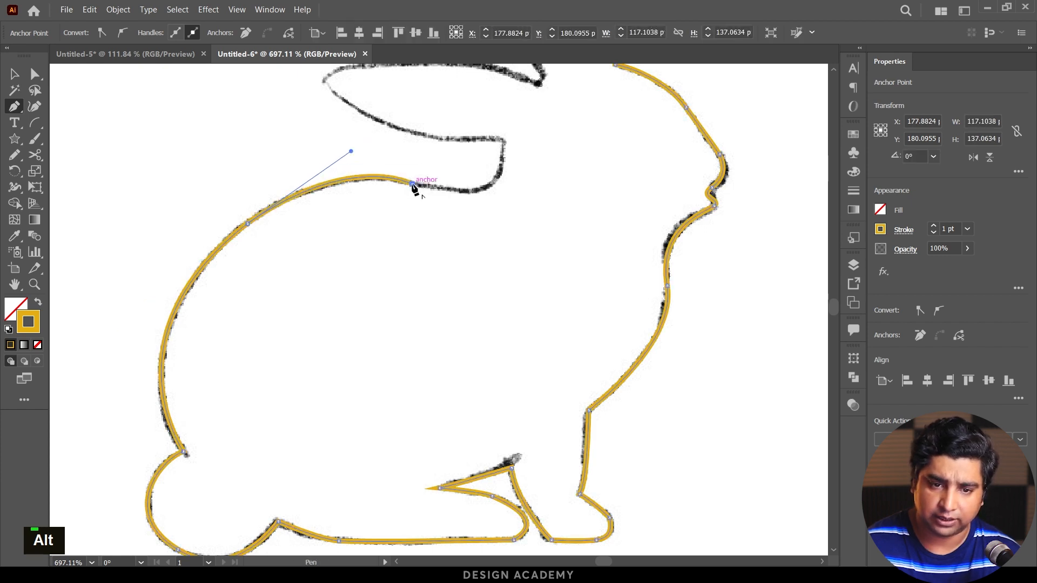
pyautogui.click(491, 186)
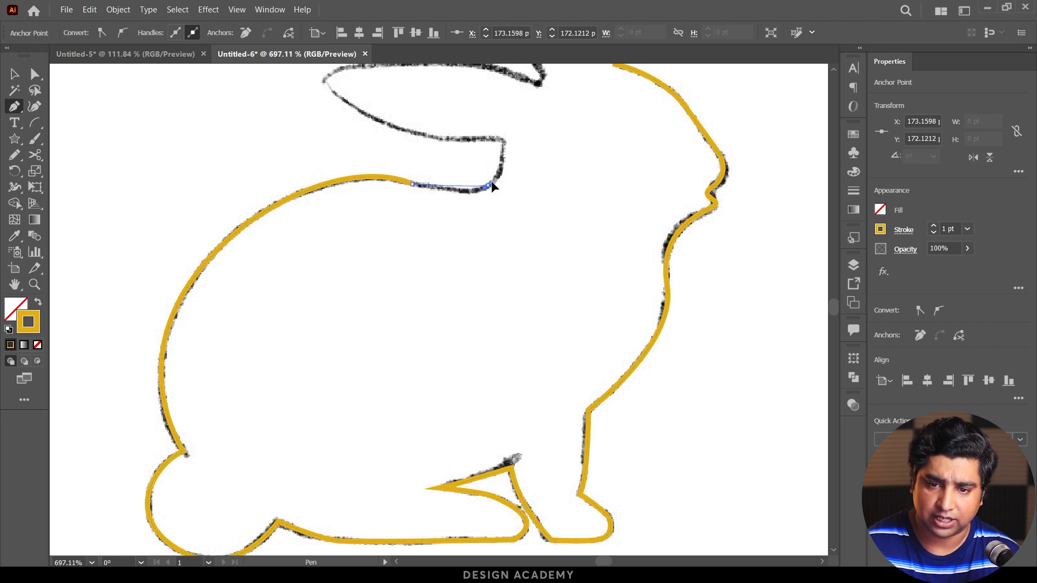
pyautogui.click(501, 173)
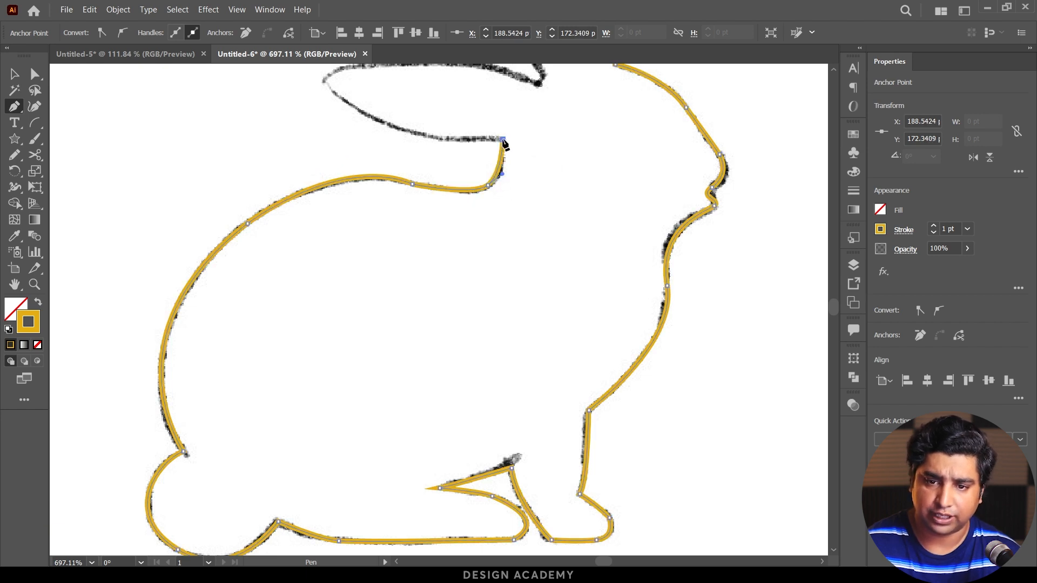
pyautogui.moveTo(449, 113); pyautogui.dragTo(499, 273)
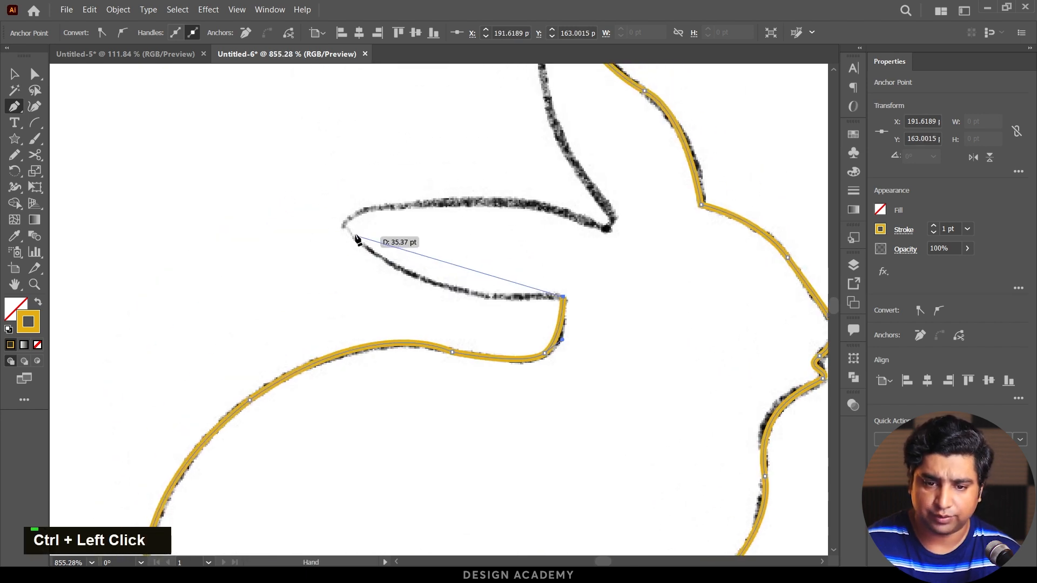
# Trace the folded ear's lower edge to its tip and its upper edge back to the junction between the ears.
pyautogui.moveTo(345, 227)
pyautogui.mouseDown()
pyautogui.moveTo(294, 144)
pyautogui.moveTo(283, 144)
pyautogui.mouseUp()
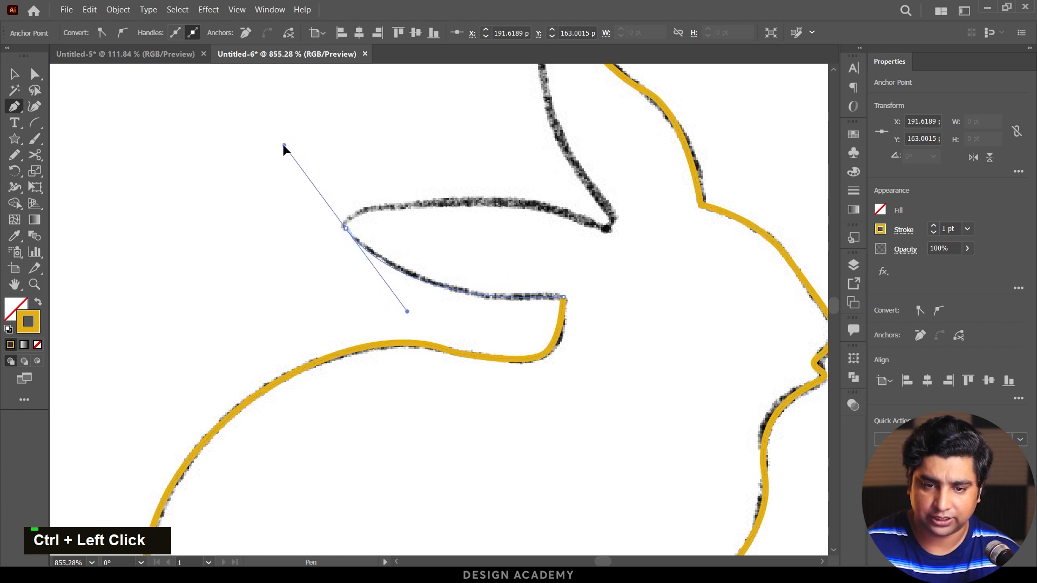
pyautogui.click(345, 227)
pyautogui.moveTo(606, 228); pyautogui.dragTo(773, 293)
pyautogui.moveTo(596, 208); pyautogui.dragTo(540, 350)
pyautogui.keyDown('ctrl'); pyautogui.click(553, 369); pyautogui.keyUp('ctrl')
pyautogui.scroll(-5, 547, 369)
pyautogui.moveTo(589, 381)
pyautogui.mouseDown()
pyautogui.moveTo(581, 333)
pyautogui.moveTo(420, 257)
pyautogui.mouseUp()
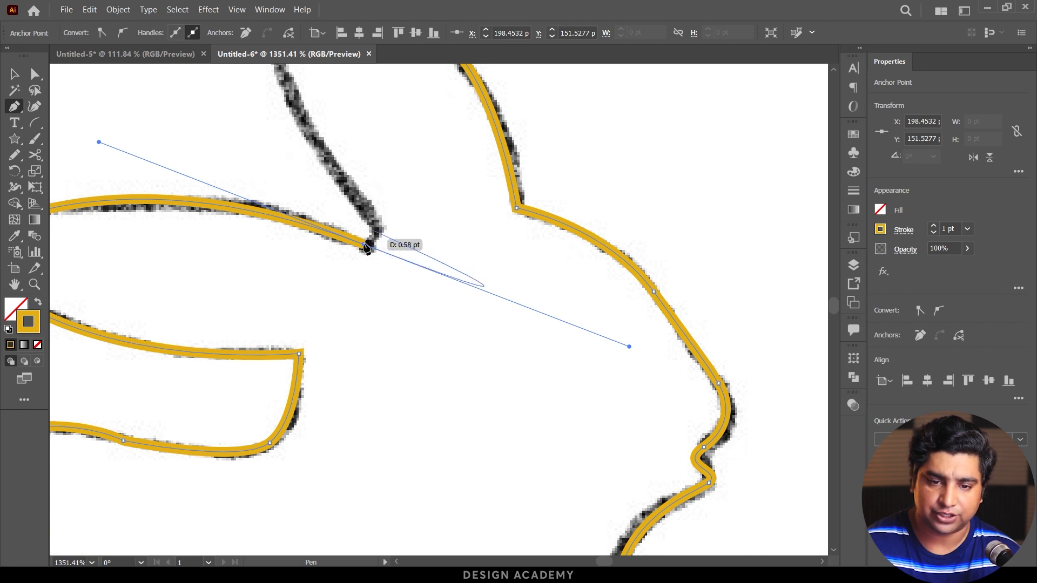
# Remove the outgoing handle at the junction between the ears and add a short straight segment to the upright ear's base.
pyautogui.keyDown('alt'); pyautogui.click(629, 346); pyautogui.keyUp('alt')
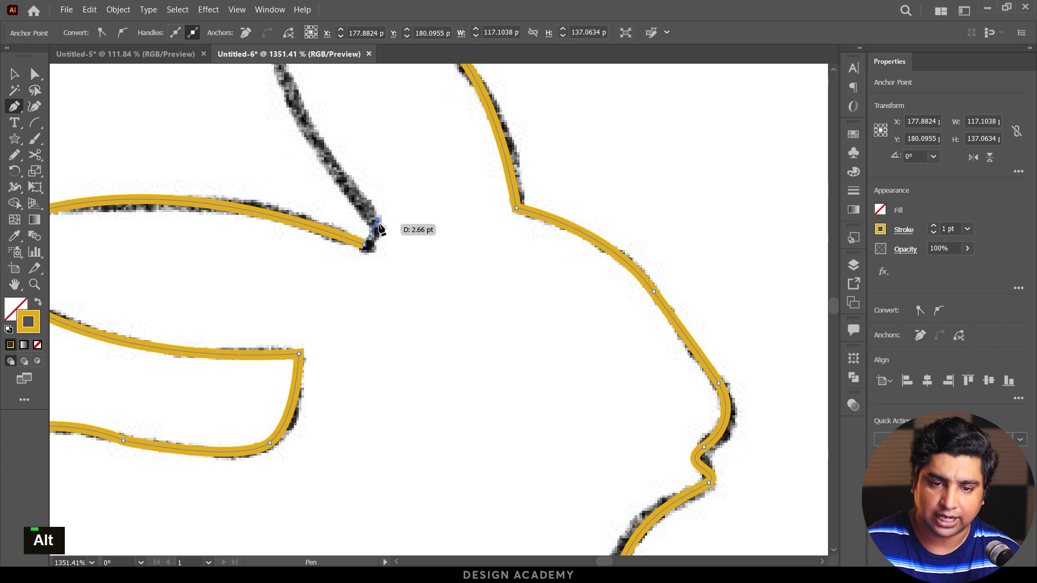
pyautogui.hotkey('ctrl', 'z')
pyautogui.press('space')
pyautogui.moveTo(369, 250); pyautogui.dragTo(435, 338)
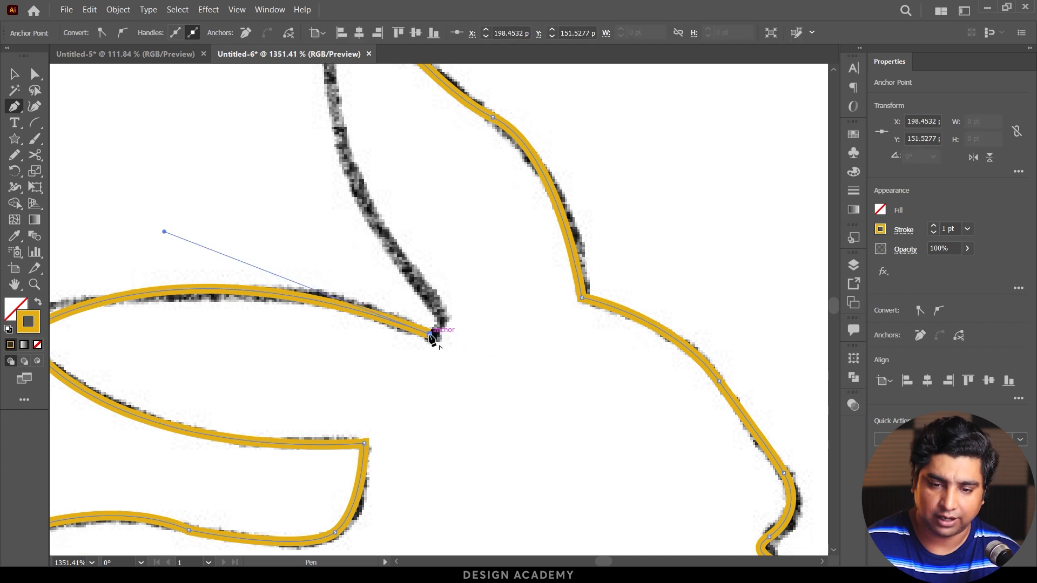
pyautogui.click(440, 318)
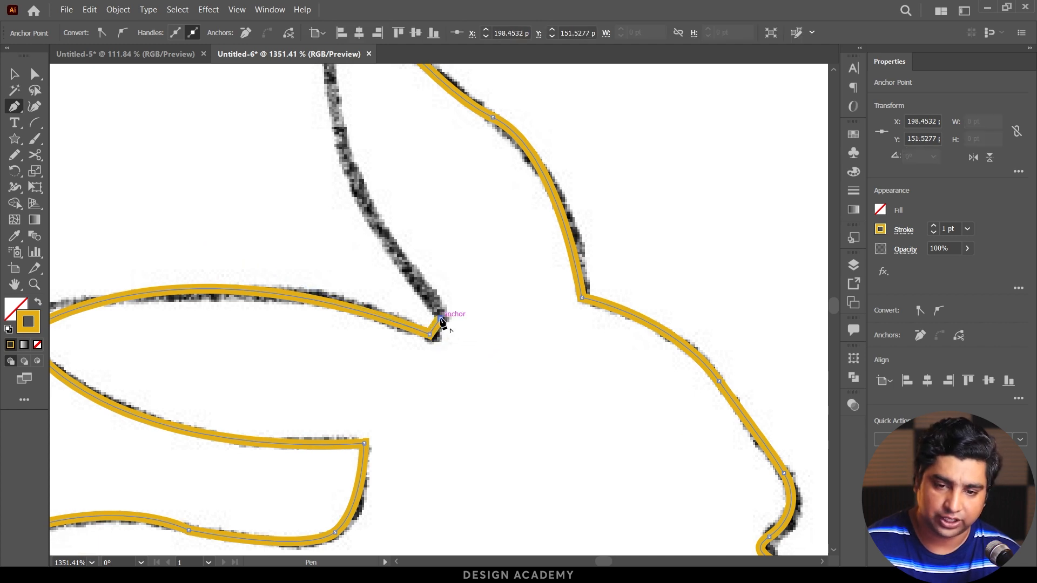
# Trace the upright ear's inner edge to its tip, closing the rabbit outline.
pyautogui.press('space')
pyautogui.moveTo(442, 322); pyautogui.dragTo(455, 506)
pyautogui.moveTo(342, 137); pyautogui.dragTo(381, 114)
pyautogui.hotkey('ctrl', 'space')
pyautogui.moveTo(475, 168); pyautogui.dragTo(292, 154)
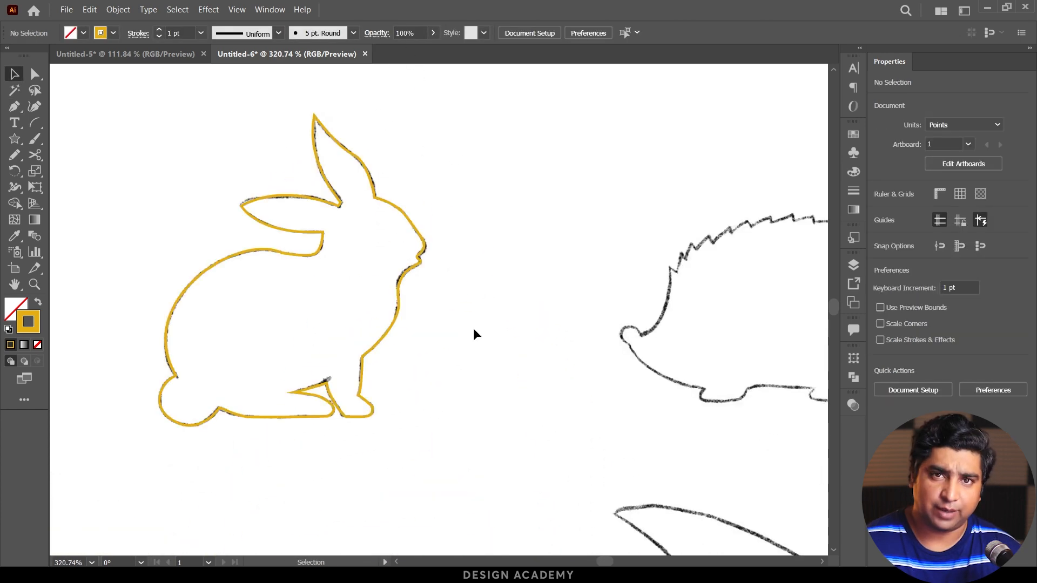
# Select the traced rabbit and swap its fill and stroke for a solid yellow shape without a stroke.
pyautogui.moveTo(474, 327); pyautogui.dragTo(199, 242)
pyautogui.click(38, 304)
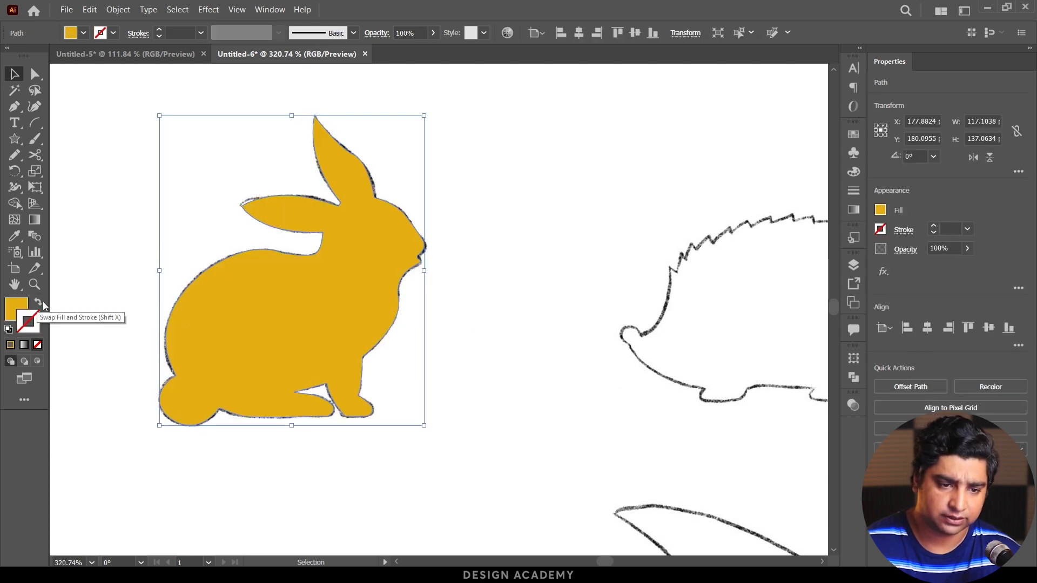
pyautogui.click(121, 300)
# Move the yellow rabbit off its sketch to the artboard's upper-left corner and deselect it.
pyautogui.hotkey('ctrl', 'space')
pyautogui.moveTo(541, 281); pyautogui.dragTo(466, 307)
pyautogui.moveTo(466, 307)
pyautogui.mouseDown()
pyautogui.moveTo(477, 311)
pyautogui.moveTo(436, 292)
pyautogui.moveTo(381, 235)
pyautogui.mouseUp()
pyautogui.click(493, 285)
pyautogui.click(498, 339)
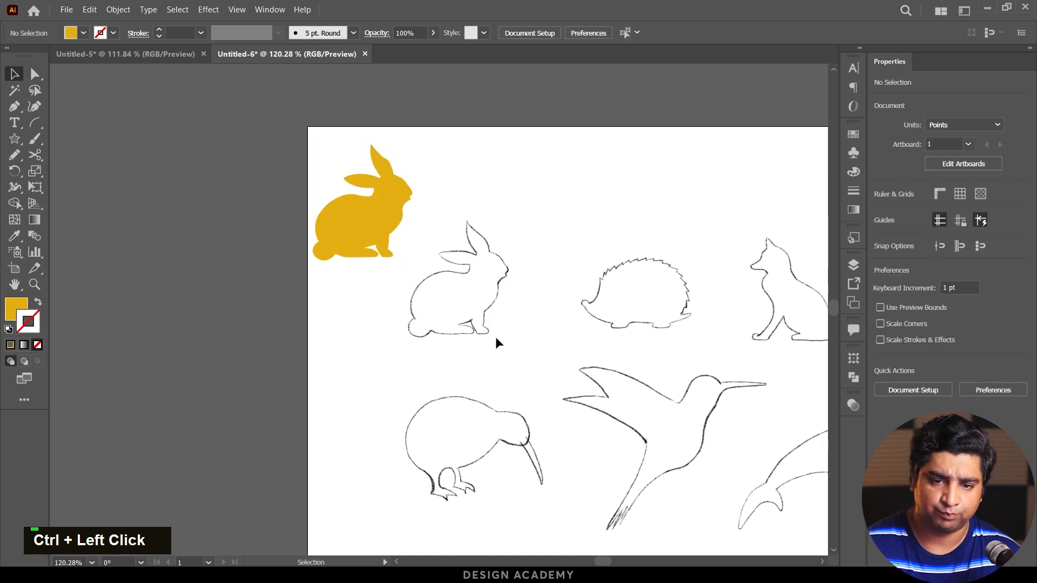
# Change the yellow rabbit's fill to black, move it back over its sketch and deselect it.
pyautogui.click(378, 232)
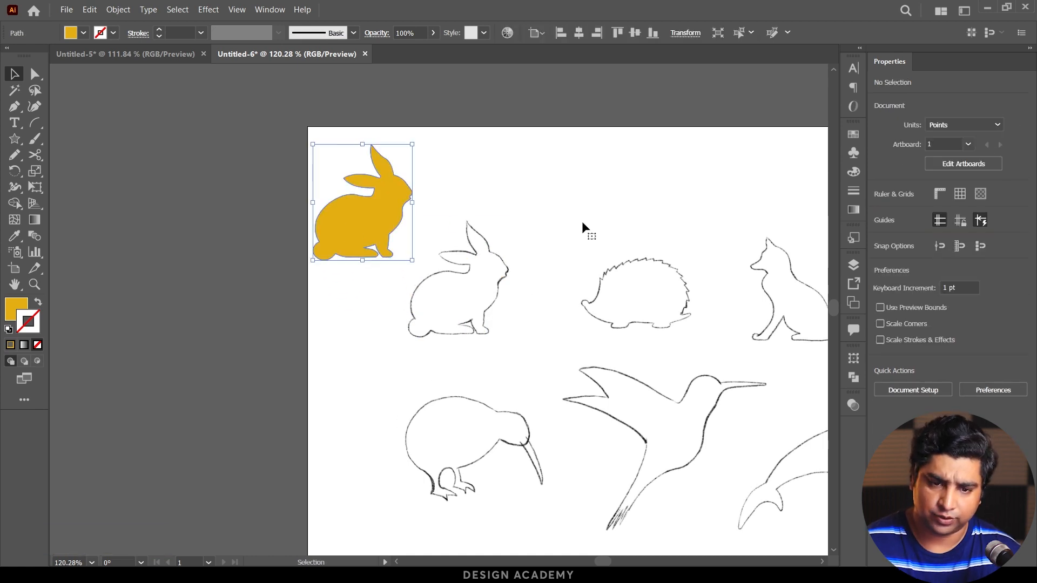
pyautogui.click(880, 211)
pyautogui.doubleClick(762, 259)
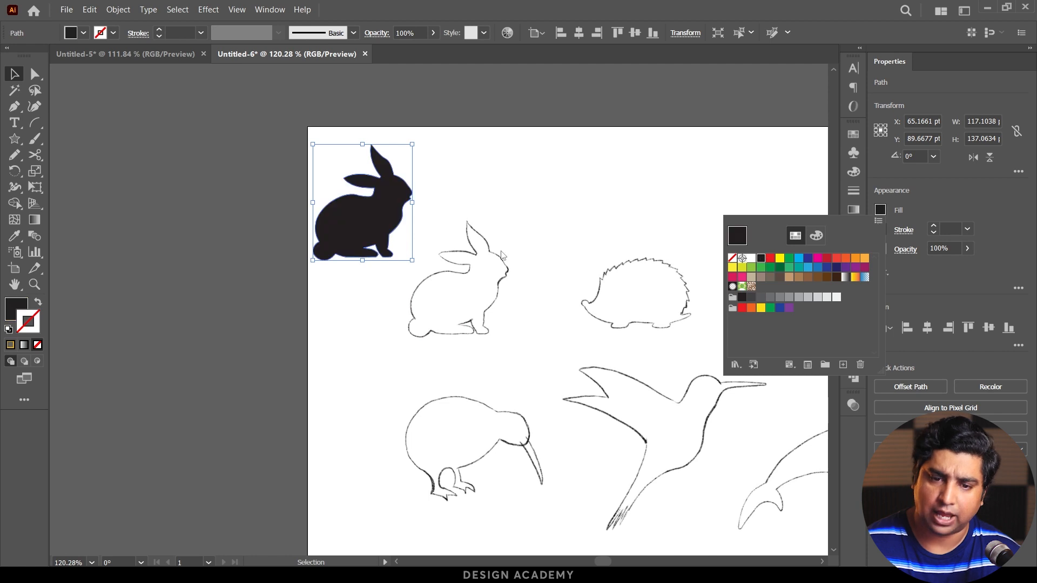
pyautogui.moveTo(349, 238); pyautogui.dragTo(443, 314)
pyautogui.click(530, 323)
# Start the hedgehog outline with the Pen tool, placing straight segments from the base of the nose over the first spike.
pyautogui.press('space')
pyautogui.moveTo(530, 323); pyautogui.dragTo(278, 276)
pyautogui.keyDown('ctrl'); pyautogui.click(147, 291); pyautogui.keyUp('ctrl')
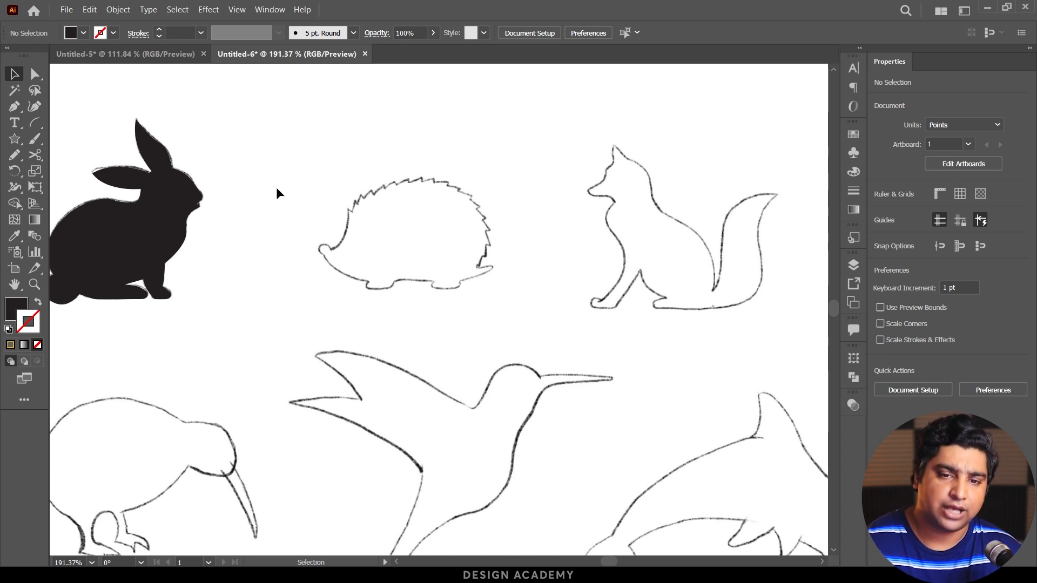
pyautogui.click(14, 106)
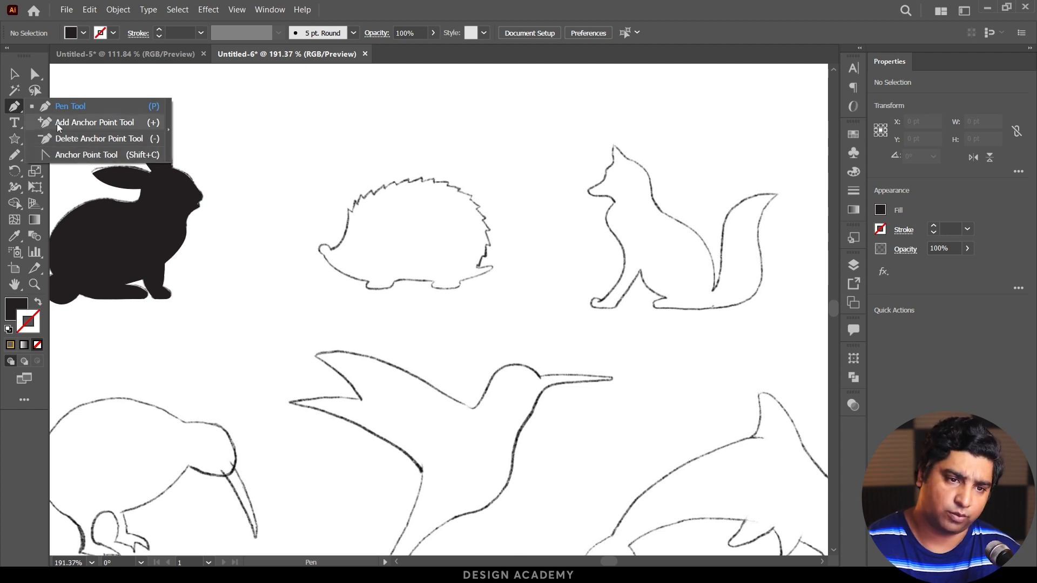
pyautogui.doubleClick(14, 110)
pyautogui.moveTo(14, 109); pyautogui.dragTo(62, 109)
pyautogui.hotkey('ctrl', 'space')
pyautogui.moveTo(346, 222); pyautogui.dragTo(538, 249)
pyautogui.moveTo(281, 317); pyautogui.dragTo(212, 387)
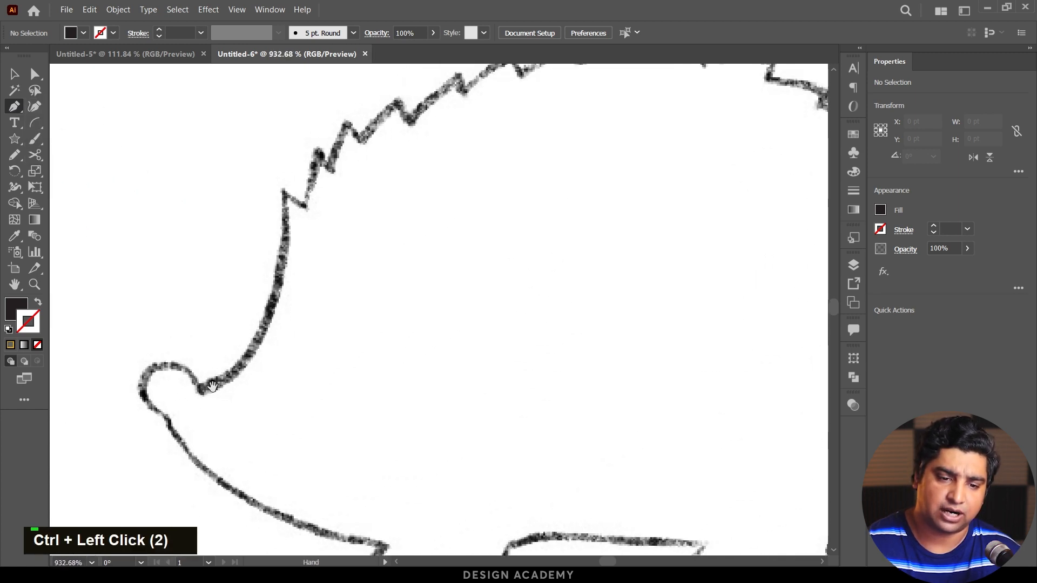
pyautogui.click(202, 388)
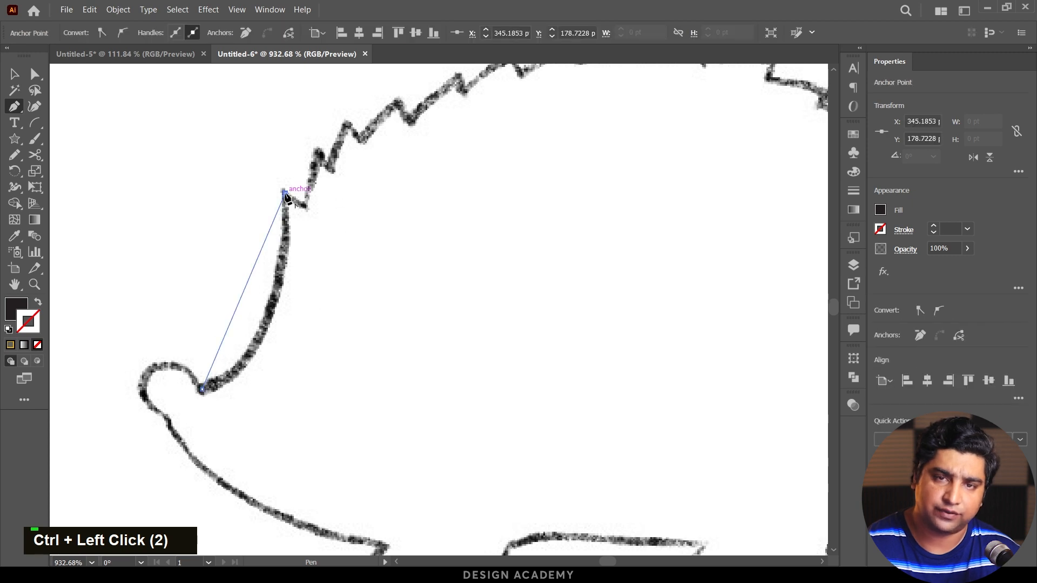
pyautogui.moveTo(318, 182); pyautogui.dragTo(264, 297)
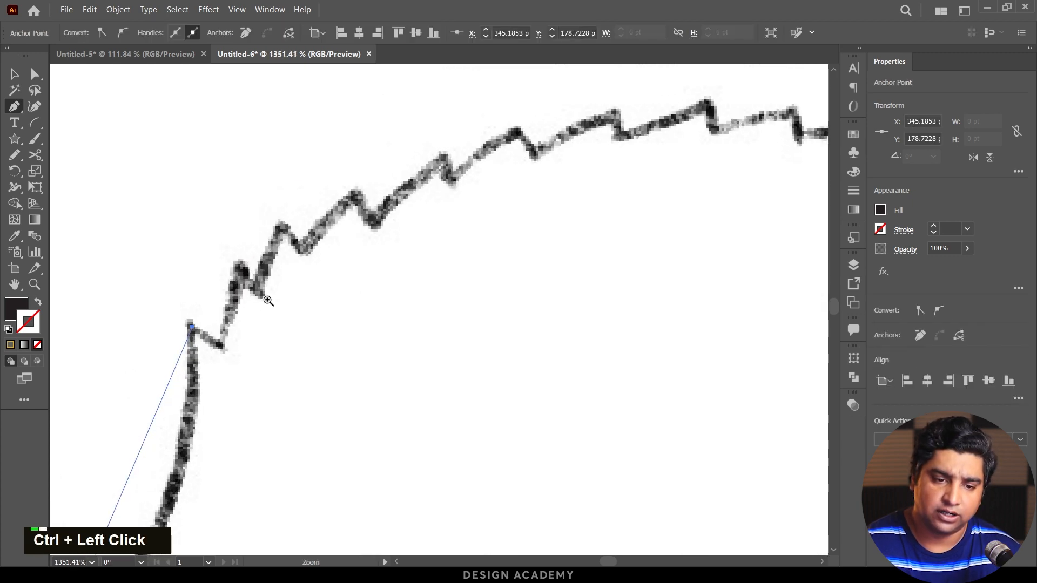
pyautogui.click(221, 350)
pyautogui.click(237, 268)
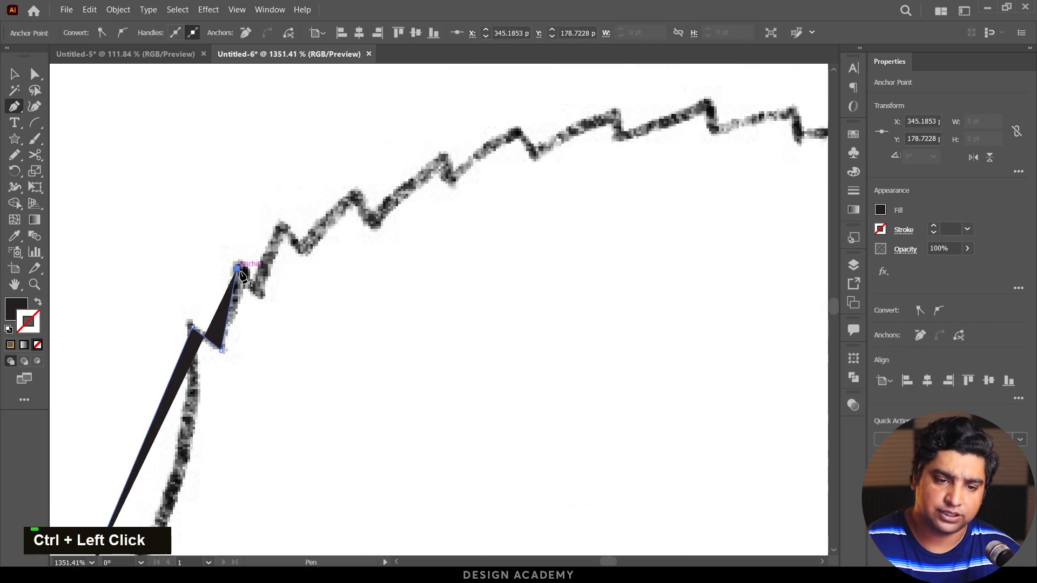
# Swap the unfinished hedgehog path's fill and stroke and set the stroke colour to magenta.
pyautogui.click(38, 302)
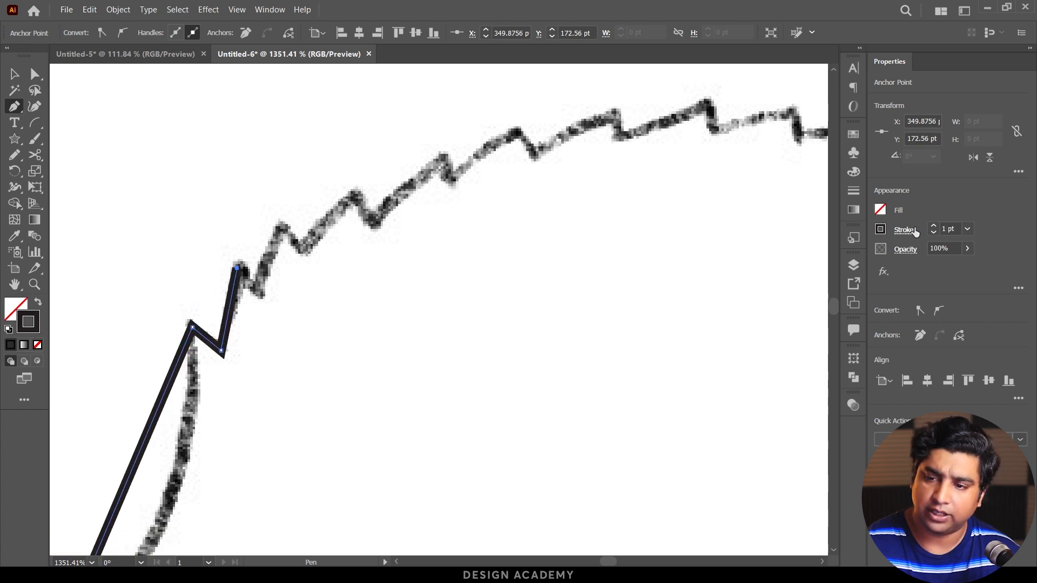
pyautogui.click(881, 230)
pyautogui.click(819, 278)
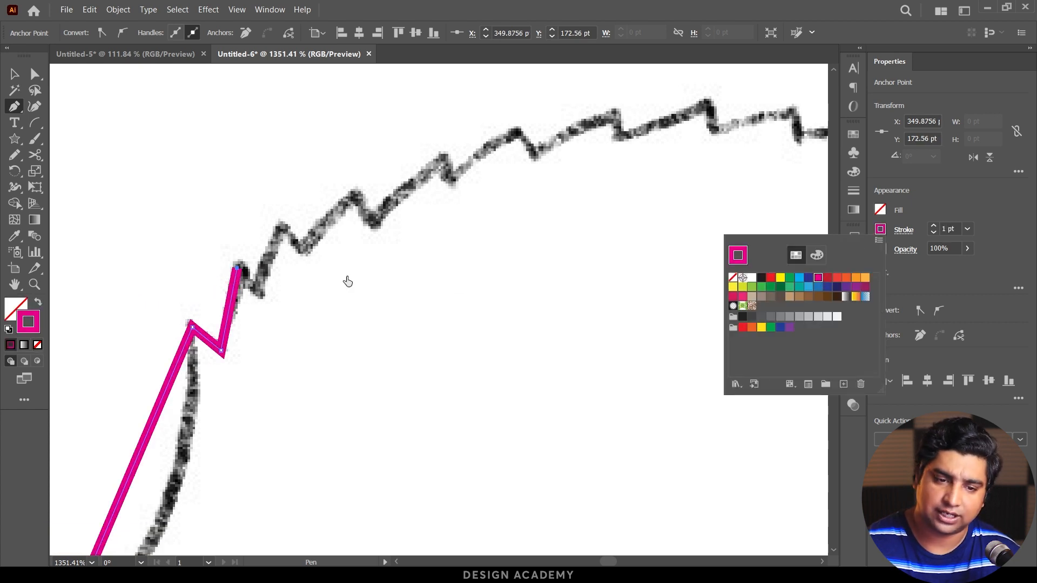
# Continue the hedgehog path with straight segments along the spikes rising above its face.
pyautogui.moveTo(241, 271); pyautogui.dragTo(261, 297)
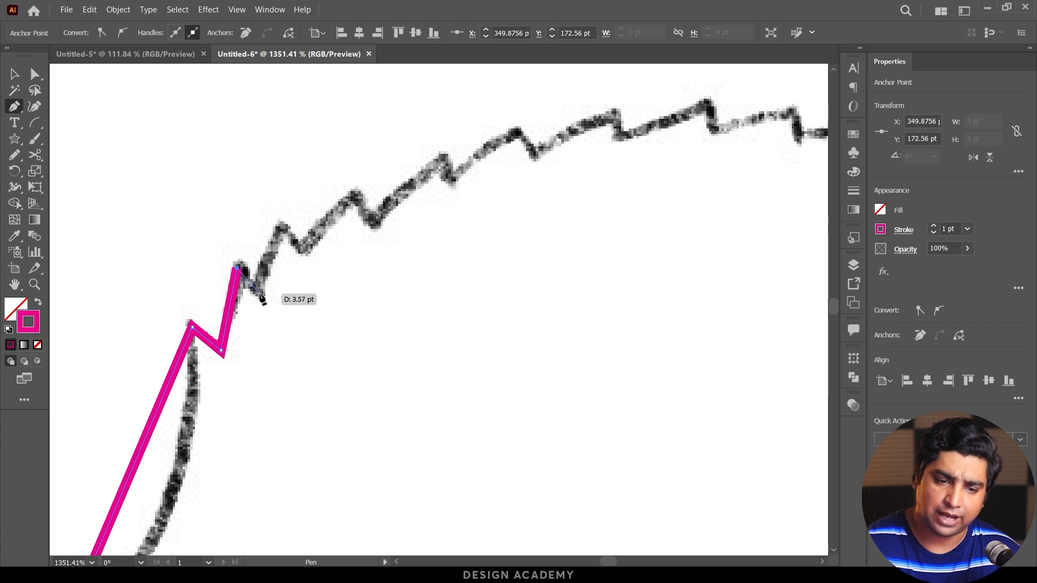
pyautogui.click(261, 297)
pyautogui.click(281, 224)
pyautogui.click(304, 249)
pyautogui.click(352, 196)
pyautogui.click(377, 226)
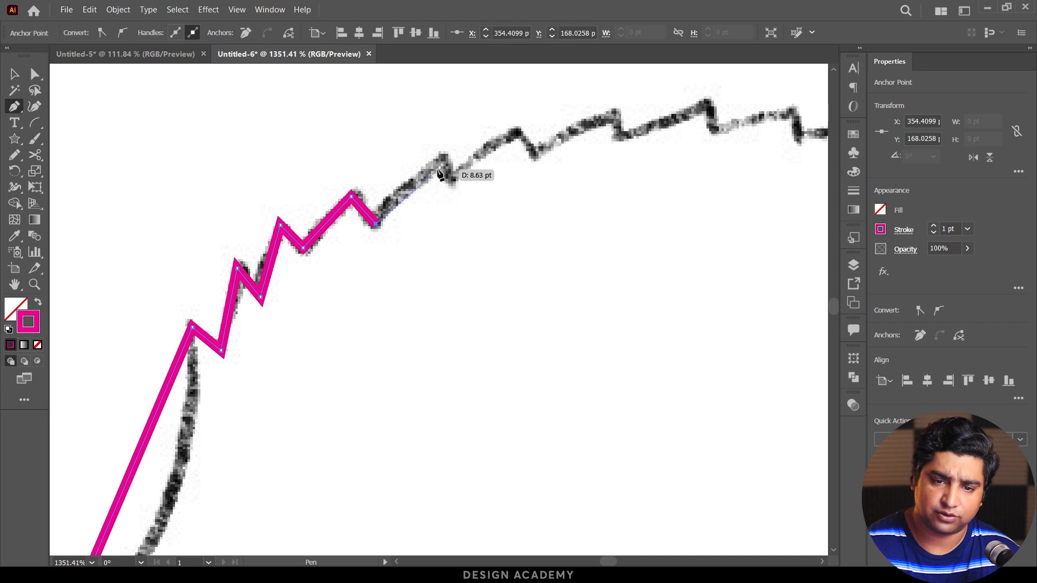
pyautogui.click(440, 158)
pyautogui.press('space')
pyautogui.moveTo(472, 176); pyautogui.dragTo(301, 253)
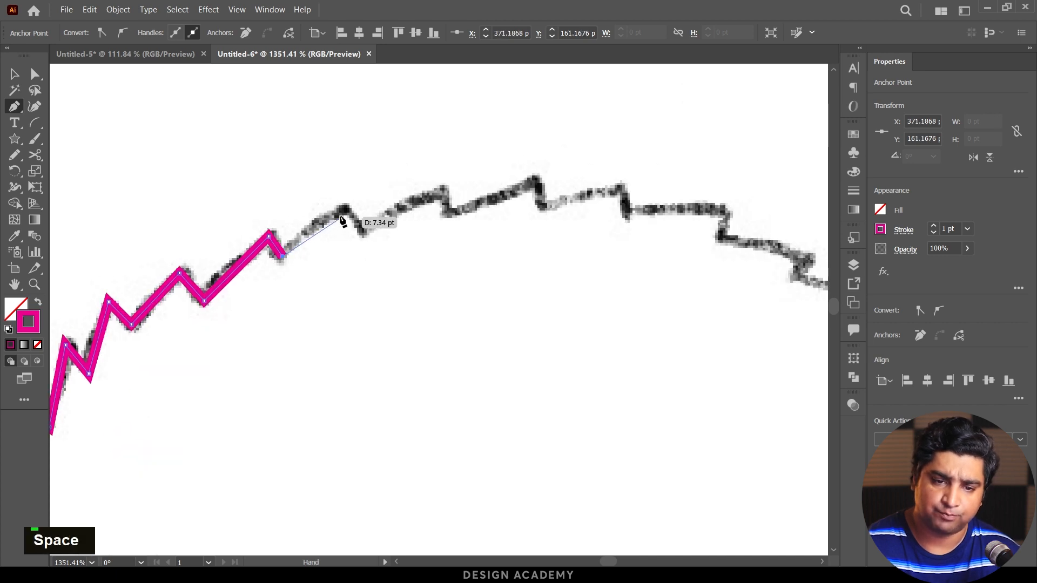
pyautogui.hotkey('ctrl', 'z')
pyautogui.click(279, 258)
# Trace the spikes across the top of the hedgehog's back with straight segments.
pyautogui.click(344, 206)
pyautogui.click(363, 232)
pyautogui.click(443, 192)
pyautogui.click(443, 215)
pyautogui.click(535, 180)
pyautogui.press('space')
pyautogui.moveTo(531, 207); pyautogui.dragTo(334, 214)
pyautogui.click(343, 215)
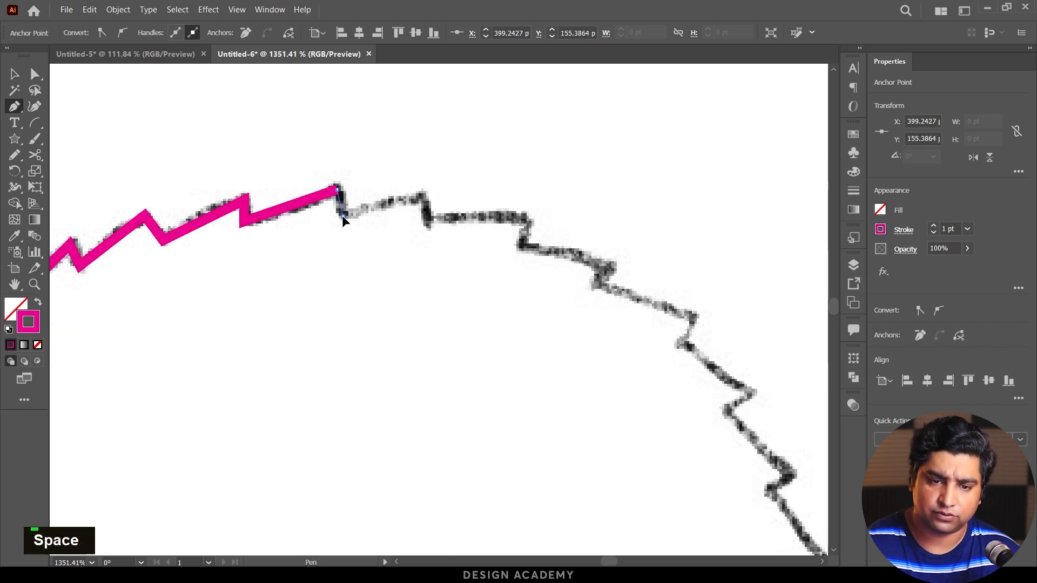
pyautogui.click(425, 195)
pyautogui.doubleClick(431, 220)
# Trace the spikes sloping down from the top of the back towards the hedgehog's rear.
pyautogui.click(523, 220)
pyautogui.click(523, 241)
pyautogui.press('space')
pyautogui.moveTo(525, 247); pyautogui.dragTo(284, 183)
pyautogui.click(368, 202)
pyautogui.click(354, 221)
pyautogui.click(452, 252)
pyautogui.click(437, 278)
pyautogui.press('space')
pyautogui.moveTo(441, 281); pyautogui.dragTo(337, 184)
pyautogui.click(407, 233)
pyautogui.doubleClick(383, 248)
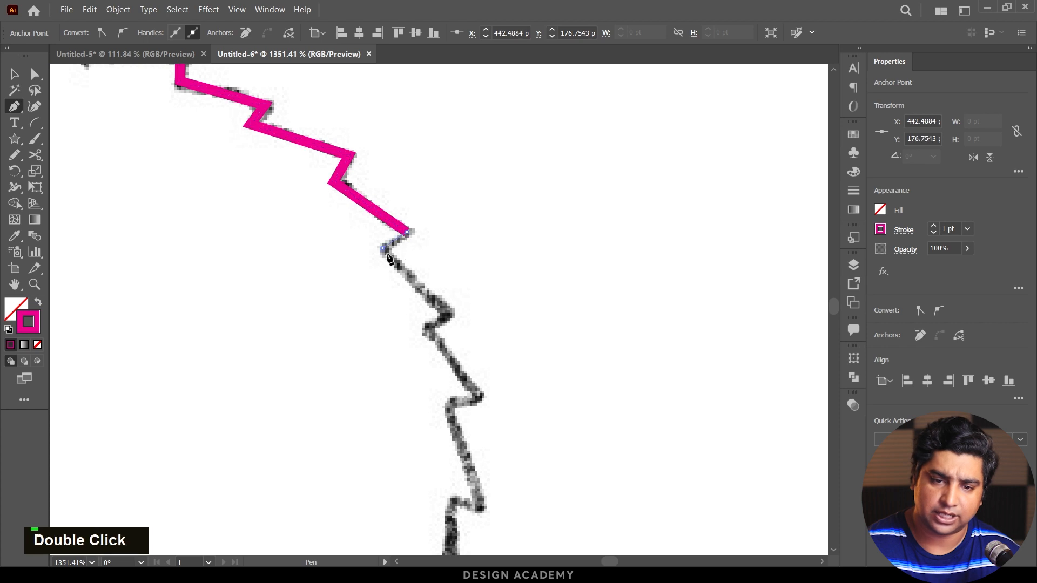
# Trace the remaining steep spikes down the hedgehog's rear to just above the tail.
pyautogui.click(452, 312)
pyautogui.press('space')
pyautogui.moveTo(407, 321); pyautogui.dragTo(417, 226)
pyautogui.click(437, 236)
pyautogui.click(489, 301)
pyautogui.click(459, 306)
pyautogui.press('space')
pyautogui.moveTo(446, 327); pyautogui.dragTo(430, 175)
pyautogui.click(473, 260)
pyautogui.click(441, 256)
pyautogui.click(441, 330)
pyautogui.click(416, 338)
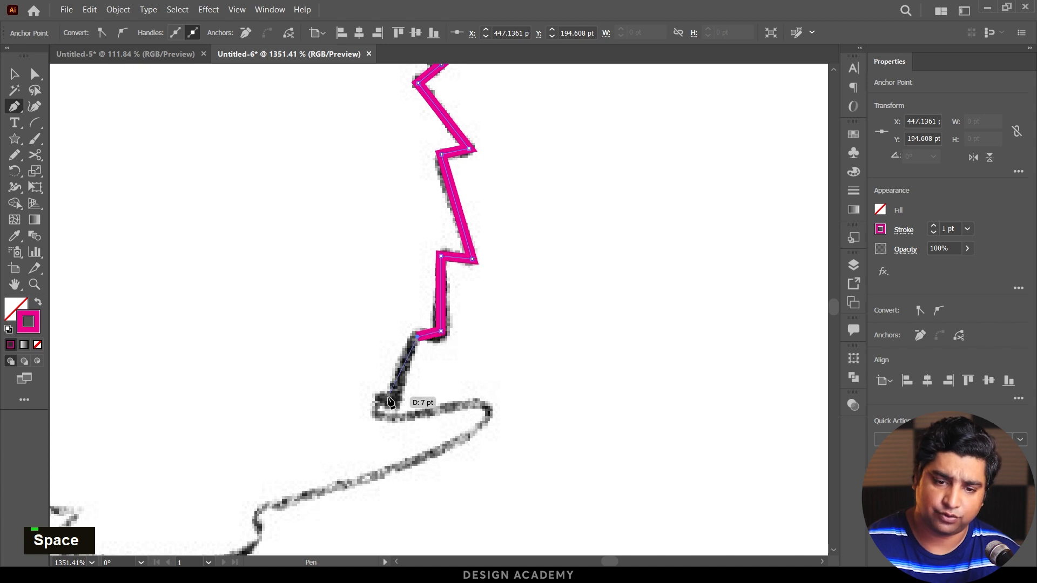
# Outline the tail with straight segments, re-placing its tip as a corner, and reach the top of the hind foot.
pyautogui.click(380, 413)
pyautogui.doubleClick(489, 410)
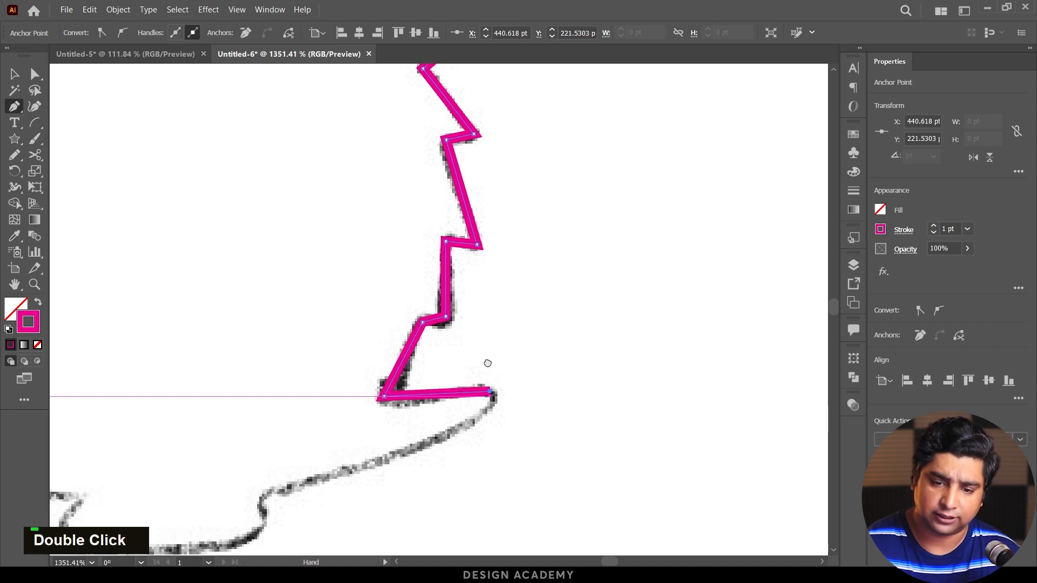
pyautogui.press('space')
pyautogui.moveTo(489, 411); pyautogui.dragTo(554, 267)
pyautogui.hotkey('ctrl', 'z')
pyautogui.click(557, 253)
pyautogui.click(335, 349)
pyautogui.click(326, 379)
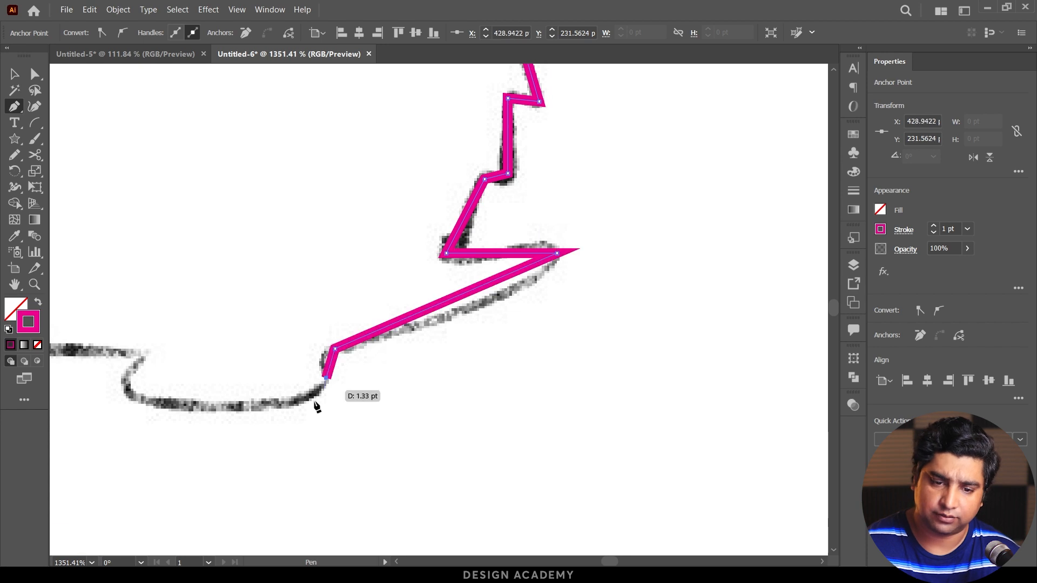
# Trace the hind foot, belly and underside of the front foot with straight segments, undoing the misplaced anchor.
pyautogui.press('space')
pyautogui.moveTo(315, 402); pyautogui.dragTo(535, 313)
pyautogui.click(357, 310)
pyautogui.click(363, 268)
pyautogui.click(364, 276)
pyautogui.click(328, 301)
pyautogui.click(488, 333)
pyautogui.hotkey('ctrl', 'z')
pyautogui.click(419, 331)
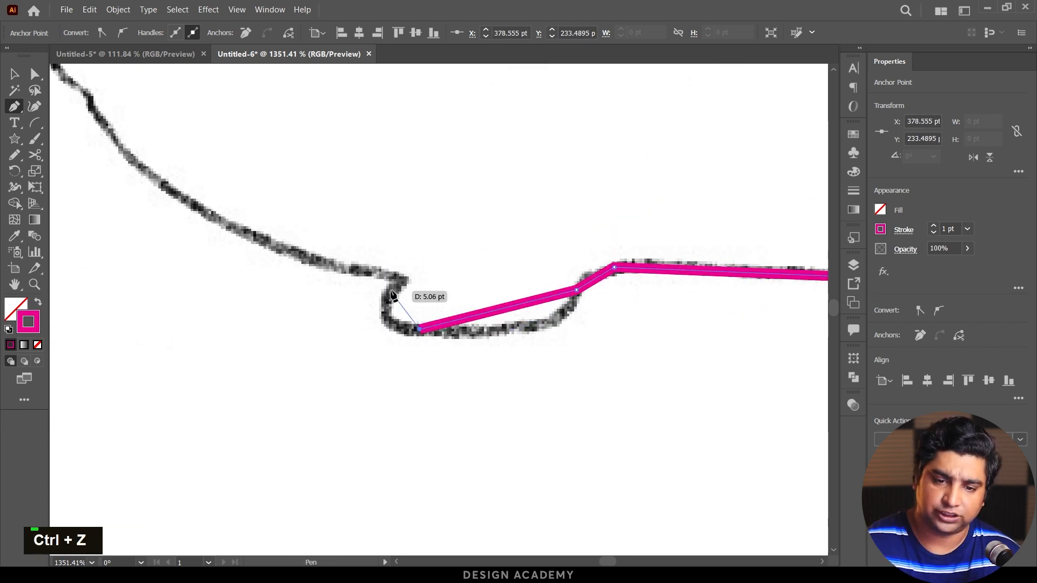
# Trace the front foot's remaining edge, chin and nose with straight segments and close the hedgehog path at its starting anchor.
pyautogui.click(401, 282)
pyautogui.click(350, 210)
pyautogui.hotkey('ctrl', 'z')
pyautogui.click(346, 204)
pyautogui.click(319, 128)
pyautogui.click(394, 156)
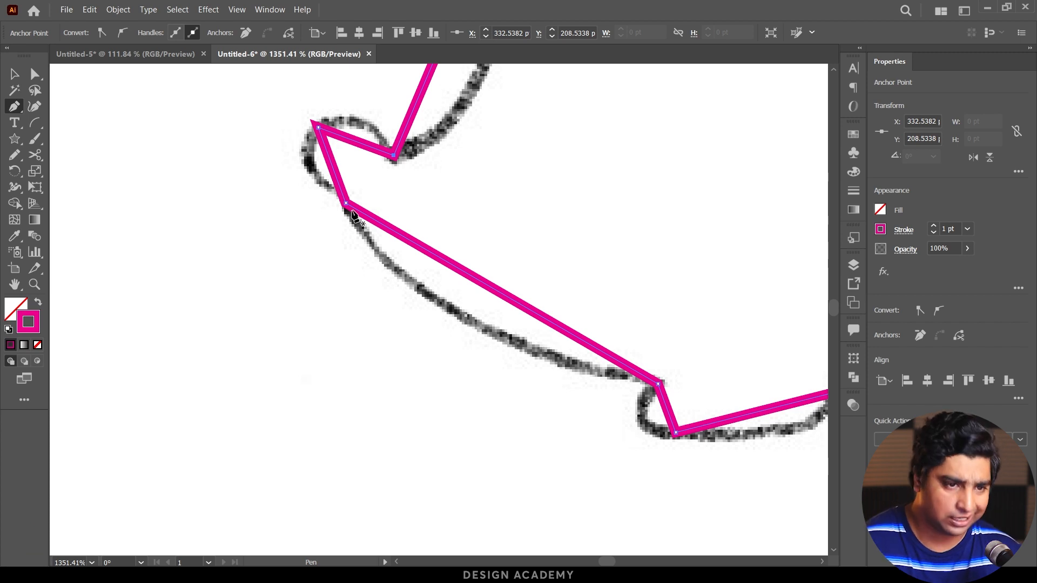
# Add an anchor point on the segment beneath the front foot and delete it again with the Delete Anchor Point tool.
pyautogui.press('space')
pyautogui.moveTo(442, 186); pyautogui.dragTo(272, 503)
pyautogui.moveTo(397, 224); pyautogui.dragTo(216, 232)
pyautogui.moveTo(439, 375); pyautogui.dragTo(281, 226)
pyautogui.moveTo(362, 288); pyautogui.dragTo(517, 321)
pyautogui.keyDown('ctrl'); pyautogui.click(517, 322); pyautogui.keyUp('ctrl')
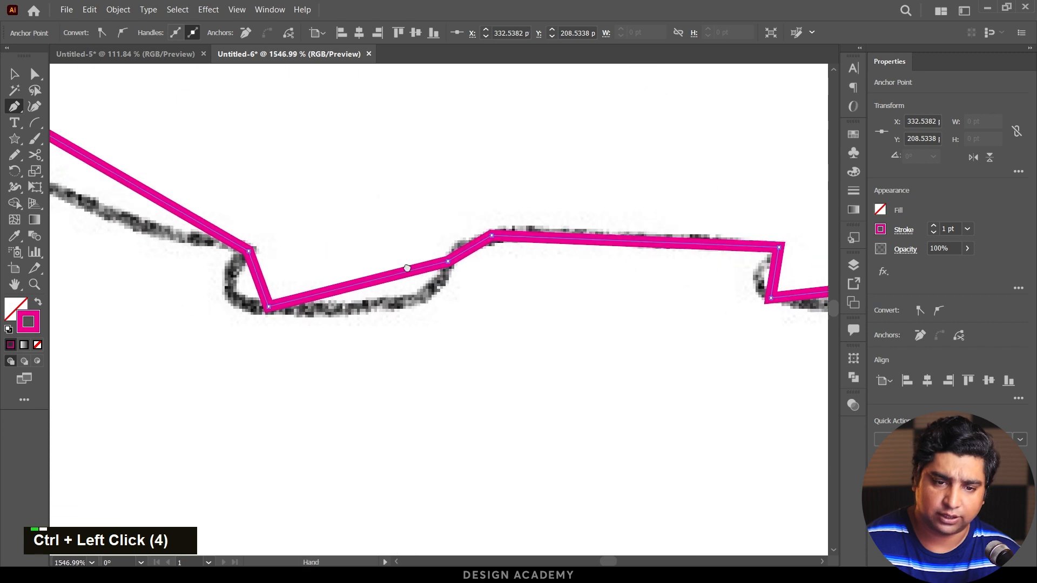
pyautogui.keyDown('ctrl'); pyautogui.click(523, 308); pyautogui.keyUp('ctrl')
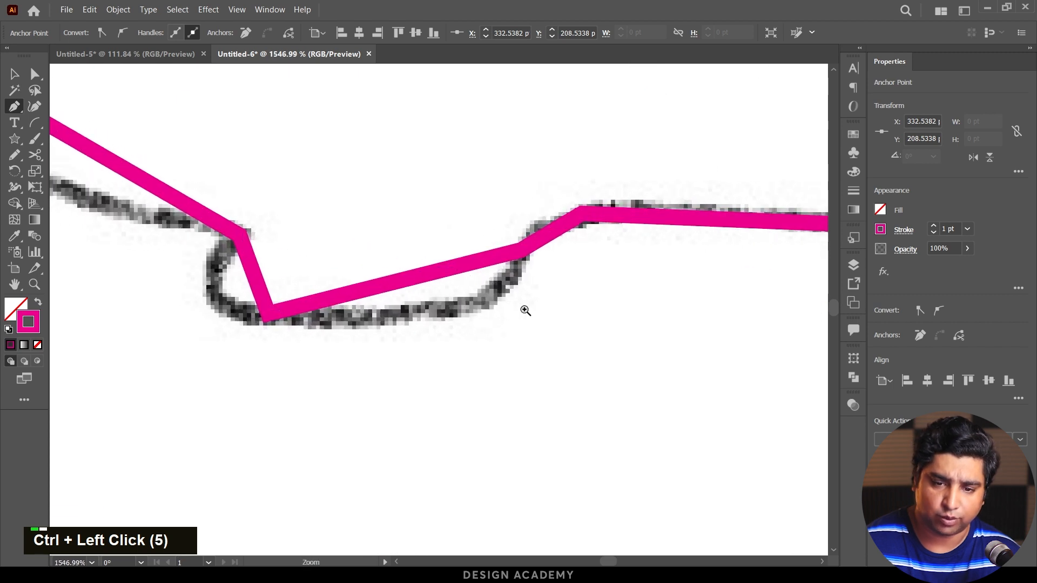
pyautogui.click(459, 266)
pyautogui.moveTo(16, 113); pyautogui.dragTo(82, 140)
pyautogui.click(459, 265)
pyautogui.moveTo(16, 108); pyautogui.dragTo(82, 123)
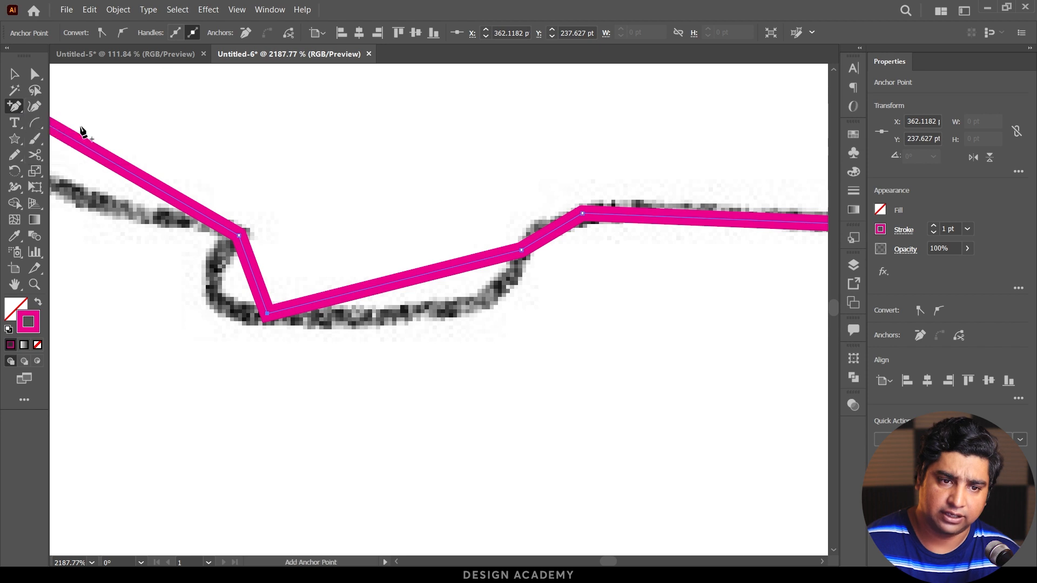
pyautogui.click(431, 274)
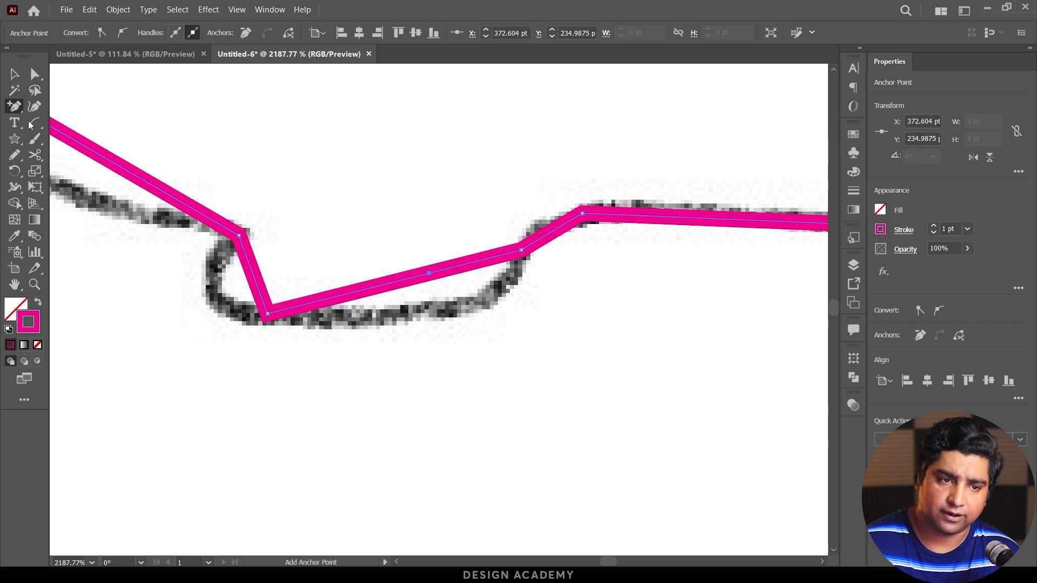
pyautogui.moveTo(11, 111); pyautogui.dragTo(60, 136)
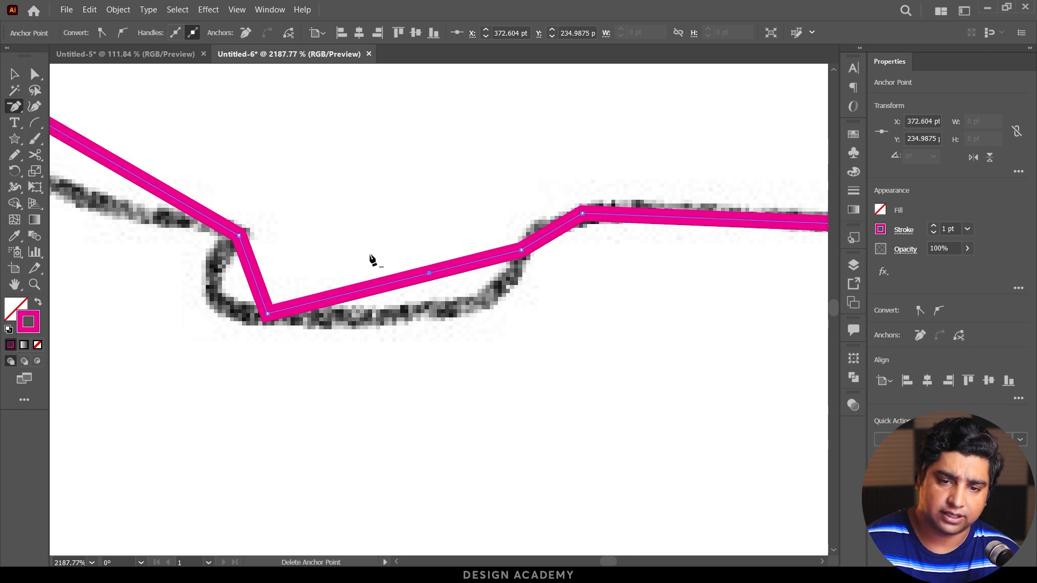
pyautogui.click(432, 276)
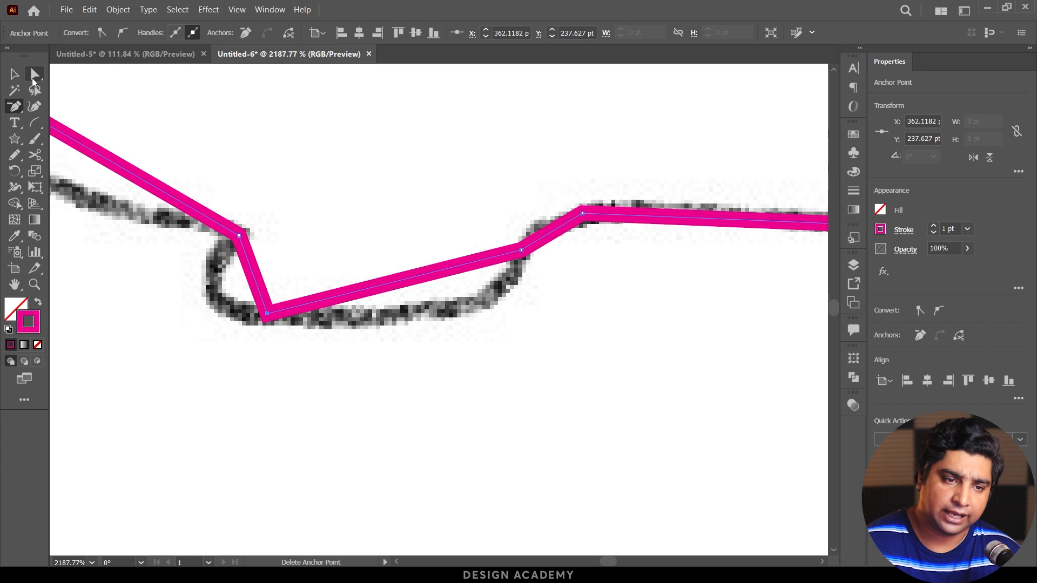
# Move the anchor between the front foot and belly slightly downward with Direct Selection.
pyautogui.click(34, 79)
pyautogui.moveTo(539, 272); pyautogui.dragTo(528, 261)
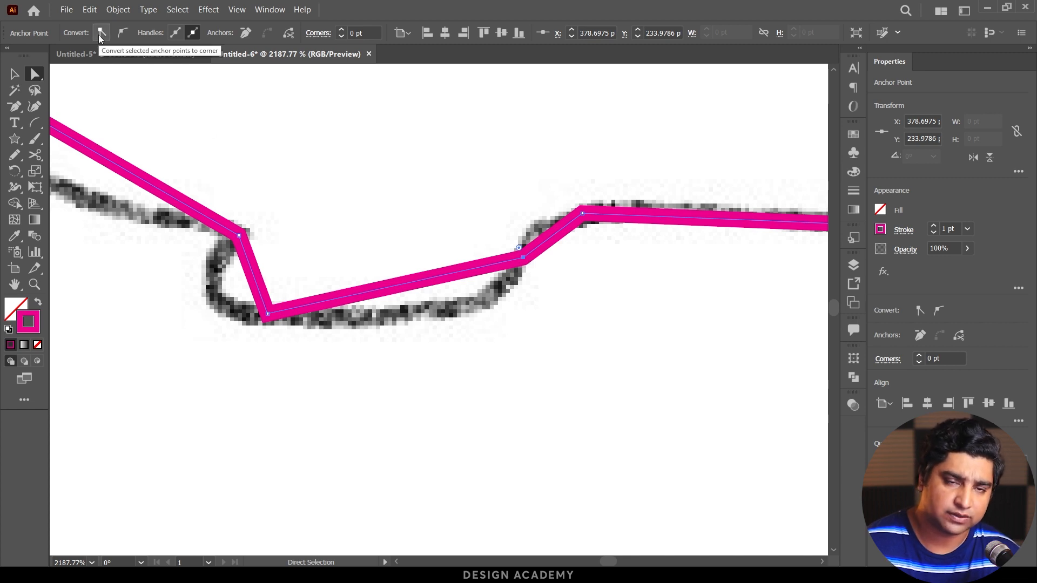
pyautogui.press('-')
# Try pulling curve handles out of the first spike's tip with the Anchor Point tool.
pyautogui.moveTo(18, 110); pyautogui.dragTo(94, 158)
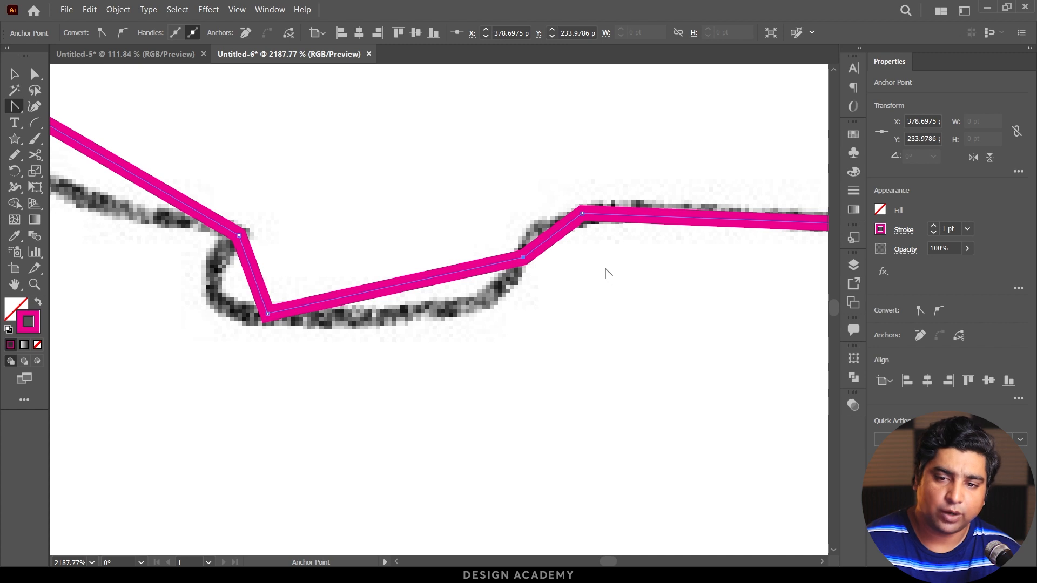
pyautogui.moveTo(570, 252); pyautogui.dragTo(476, 248)
pyautogui.moveTo(307, 170); pyautogui.dragTo(340, 485)
pyautogui.moveTo(206, 388); pyautogui.dragTo(293, 387)
pyautogui.moveTo(195, 349); pyautogui.dragTo(421, 347)
pyautogui.moveTo(486, 311); pyautogui.dragTo(224, 331)
pyautogui.moveTo(401, 173); pyautogui.dragTo(313, 276)
pyautogui.moveTo(336, 157); pyautogui.dragTo(437, 159)
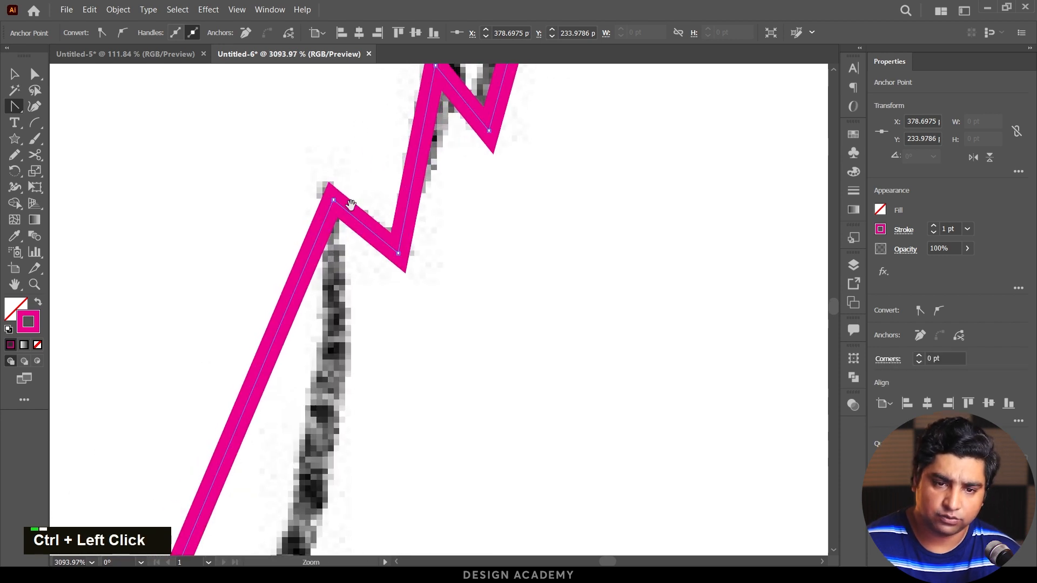
pyautogui.moveTo(333, 200)
pyautogui.mouseDown()
pyautogui.moveTo(269, 209)
pyautogui.moveTo(388, 200)
pyautogui.moveTo(341, 196)
pyautogui.mouseUp()
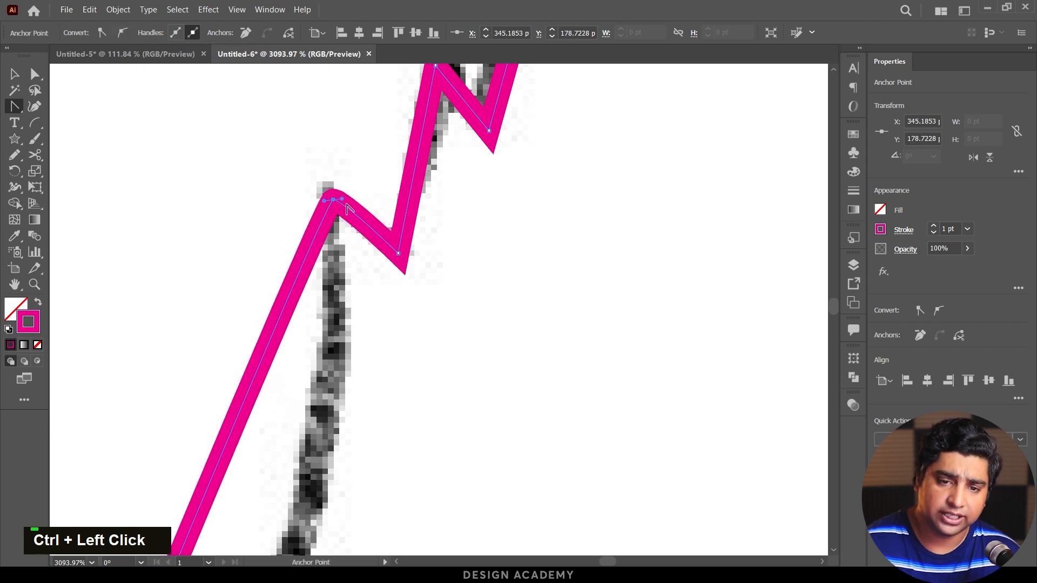
# Collapse one curve handle at the first spike's tip with the Anchor Point tool and undo the changes to that tip.
pyautogui.click(16, 111)
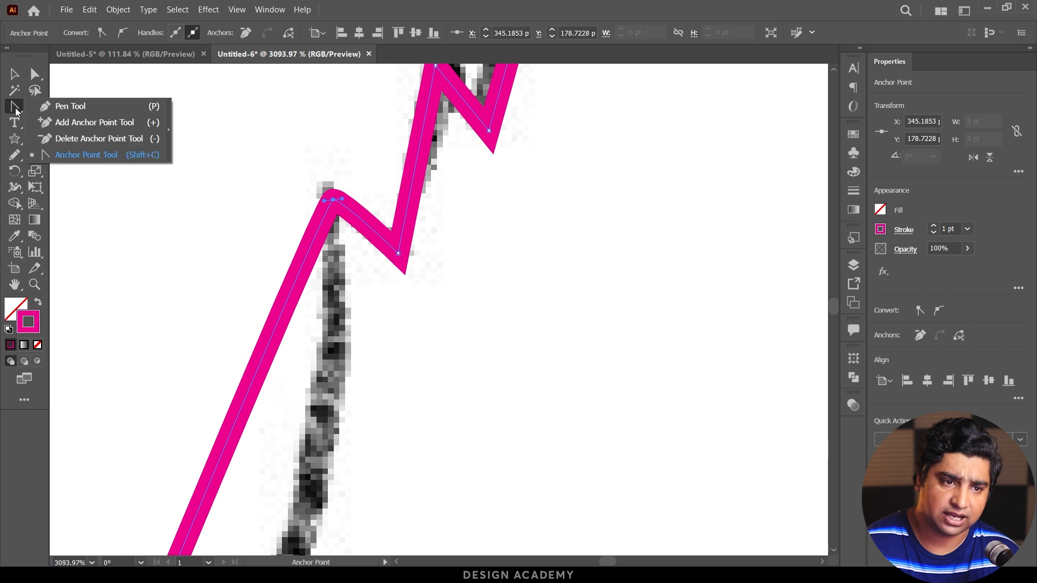
pyautogui.click(117, 153)
pyautogui.moveTo(346, 203)
pyautogui.mouseDown()
pyautogui.moveTo(381, 195)
pyautogui.moveTo(330, 201)
pyautogui.mouseUp()
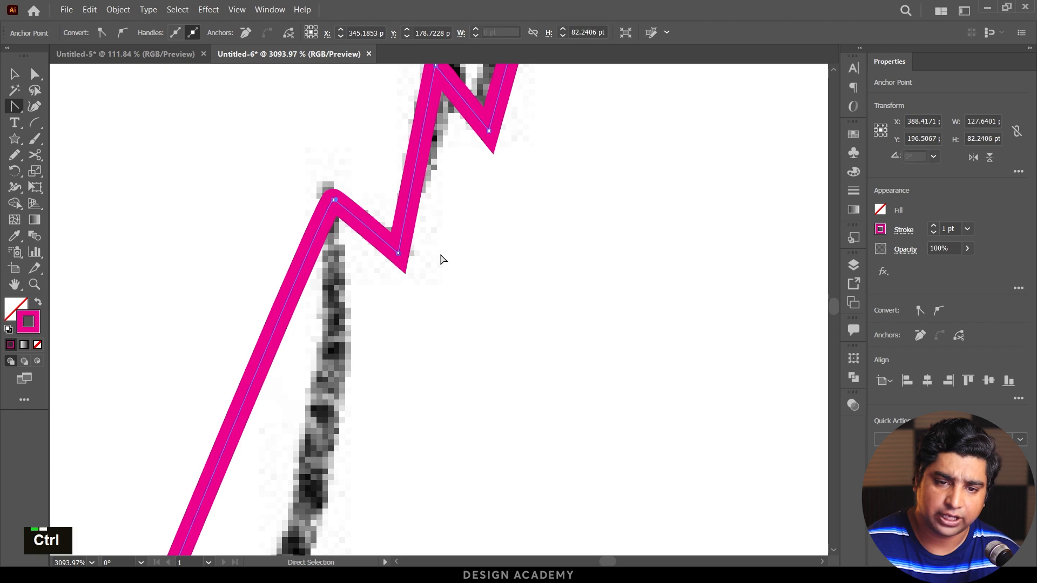
pyautogui.hotkey('ctrl', 'z')
pyautogui.hotkey('ctrl', 'z')
# Bend the segment from the nose to the first spike and the second spike's rising edge along the sketched curves.
pyautogui.moveTo(418, 213)
pyautogui.mouseDown()
pyautogui.moveTo(389, 298)
pyautogui.moveTo(355, 241)
pyautogui.moveTo(346, 270)
pyautogui.moveTo(283, 304)
pyautogui.moveTo(273, 328)
pyautogui.moveTo(257, 333)
pyautogui.moveTo(285, 366)
pyautogui.moveTo(278, 370)
pyautogui.mouseUp()
pyautogui.keyDown('ctrl'); pyautogui.click(272, 354); pyautogui.keyUp('ctrl')
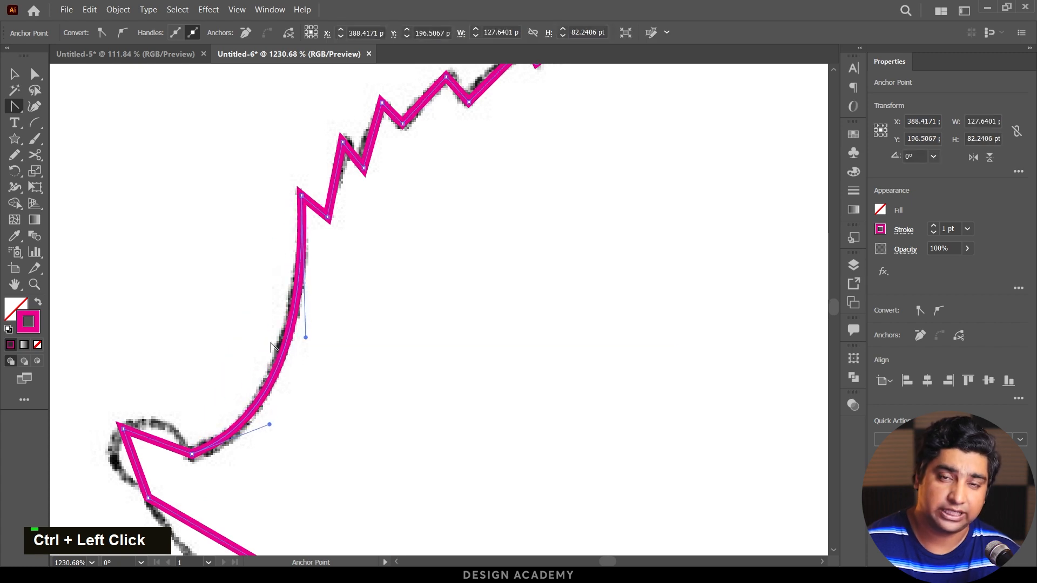
pyautogui.moveTo(349, 189); pyautogui.dragTo(285, 308)
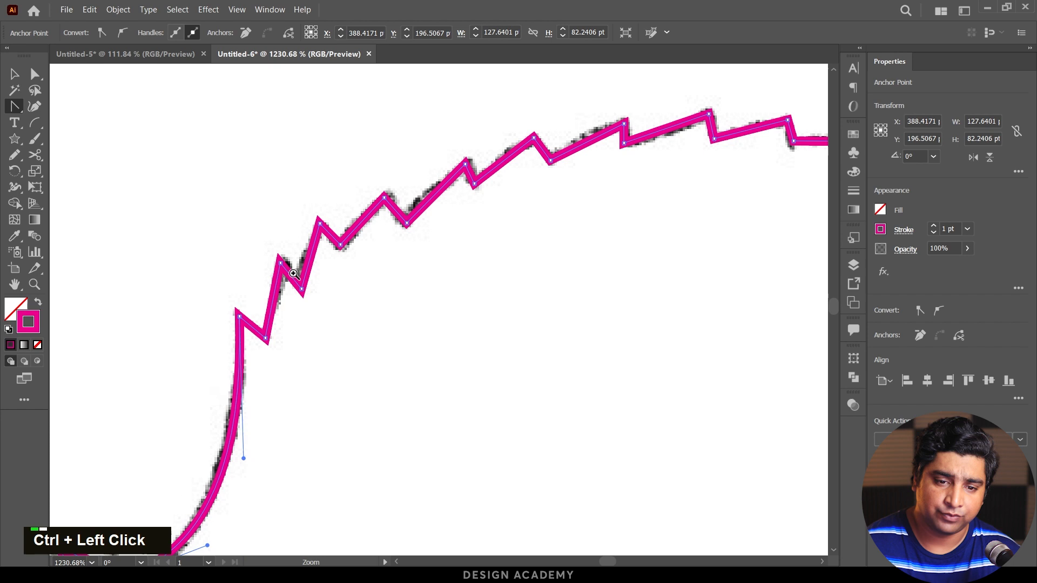
pyautogui.moveTo(281, 272); pyautogui.dragTo(318, 283)
pyautogui.moveTo(269, 312); pyautogui.dragTo(274, 309)
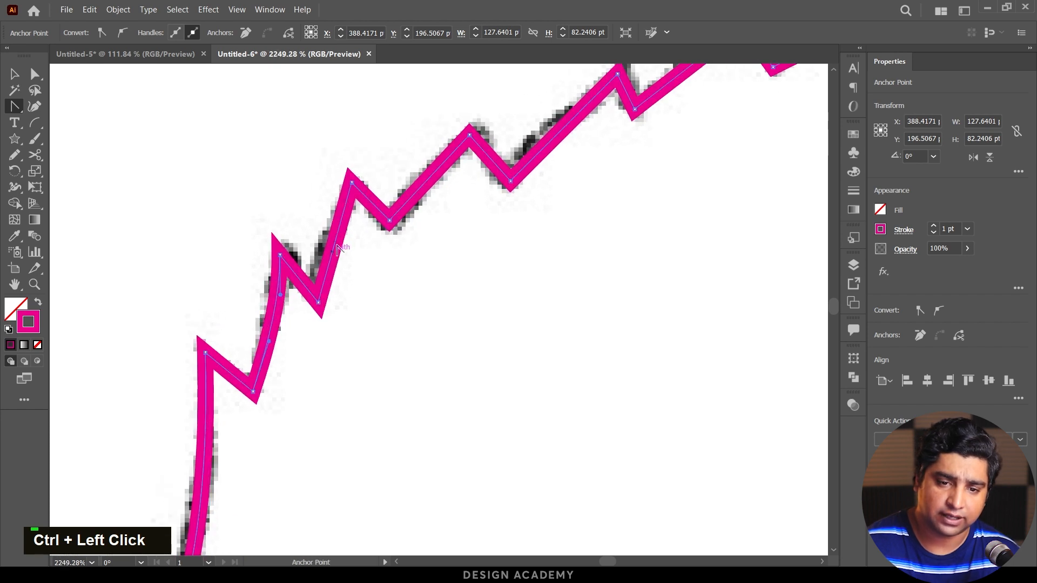
# Bend the second spike's falling edge, both edges of the third spike and the fourth spike's rising edge along the sketch.
pyautogui.moveTo(292, 275); pyautogui.dragTo(300, 276)
pyautogui.moveTo(336, 244); pyautogui.dragTo(329, 235)
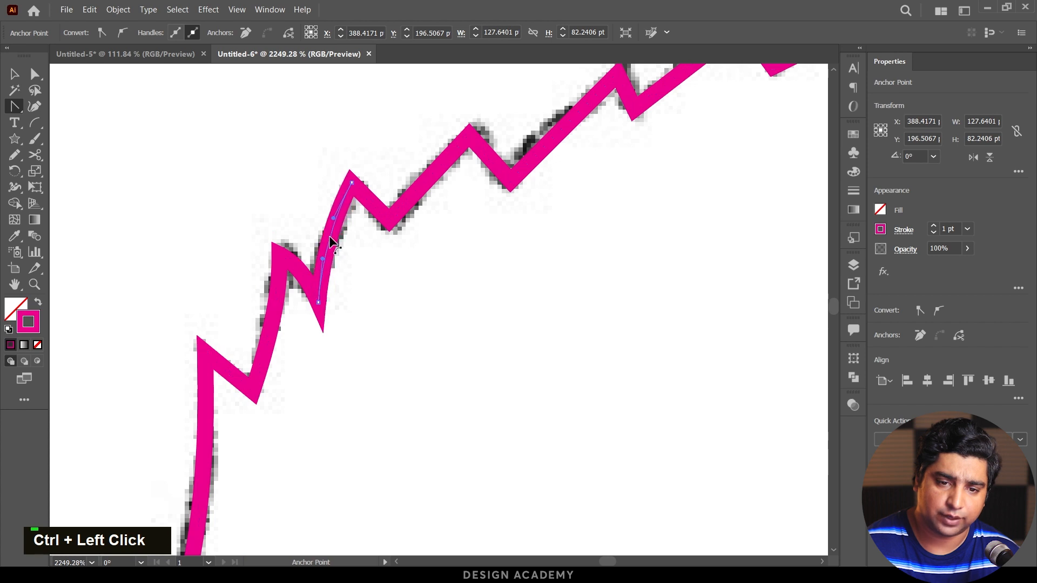
pyautogui.moveTo(370, 201); pyautogui.dragTo(369, 211)
pyautogui.moveTo(431, 177); pyautogui.dragTo(426, 173)
pyautogui.press('space')
pyautogui.moveTo(492, 166); pyautogui.dragTo(350, 279)
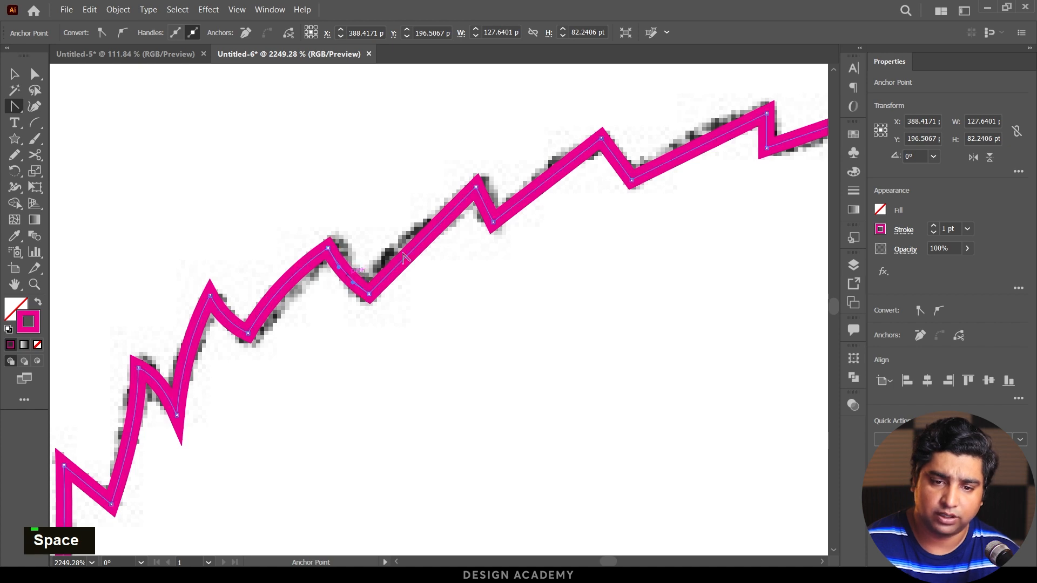
# Bend the edges of the fifth spike and the sixth spike's rising edge to follow the sketched curves.
pyautogui.press('space')
pyautogui.moveTo(424, 245); pyautogui.dragTo(255, 330)
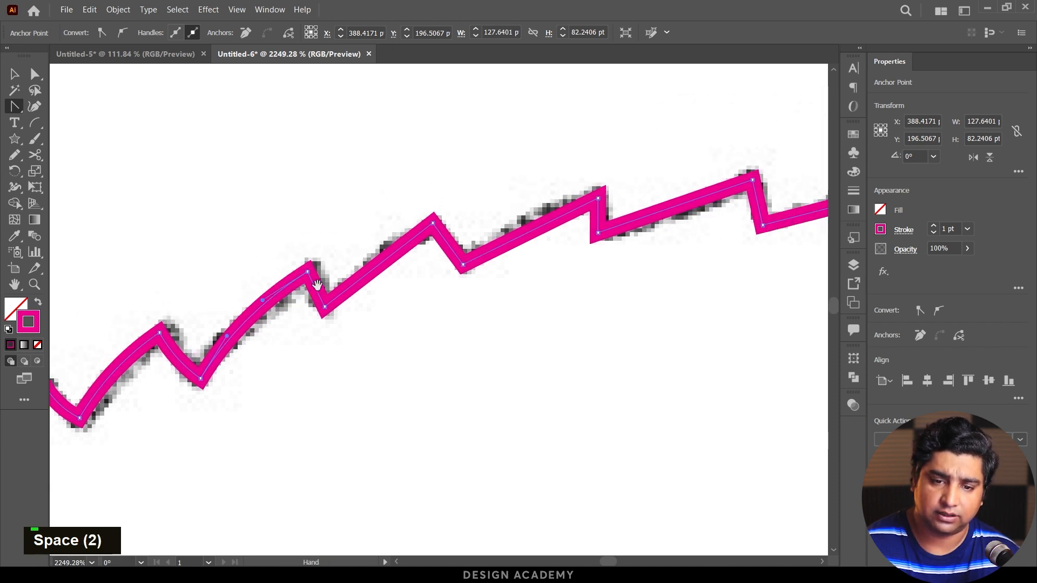
pyautogui.click(314, 288)
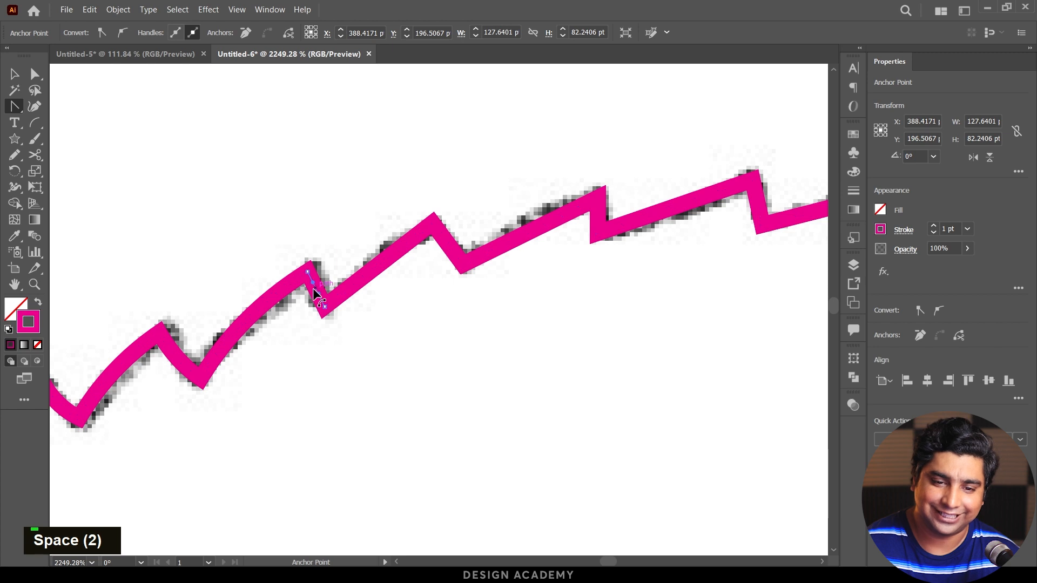
pyautogui.moveTo(379, 265); pyautogui.dragTo(389, 260)
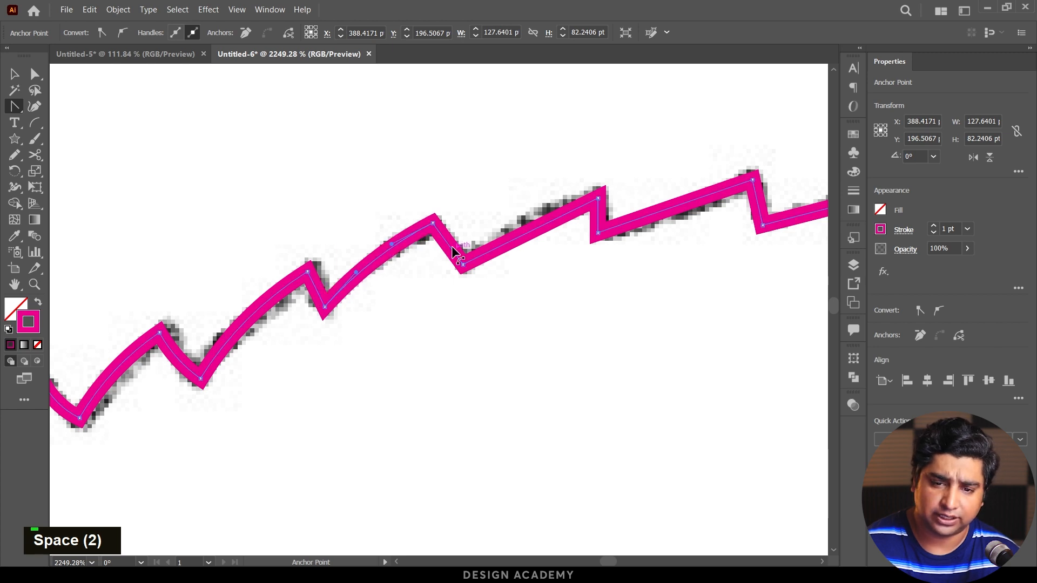
# Bend the spike segments across the top of the hedgehog's back along the sketched curves with the Anchor Point tool.
pyautogui.moveTo(527, 232); pyautogui.dragTo(264, 296)
pyautogui.press('space')
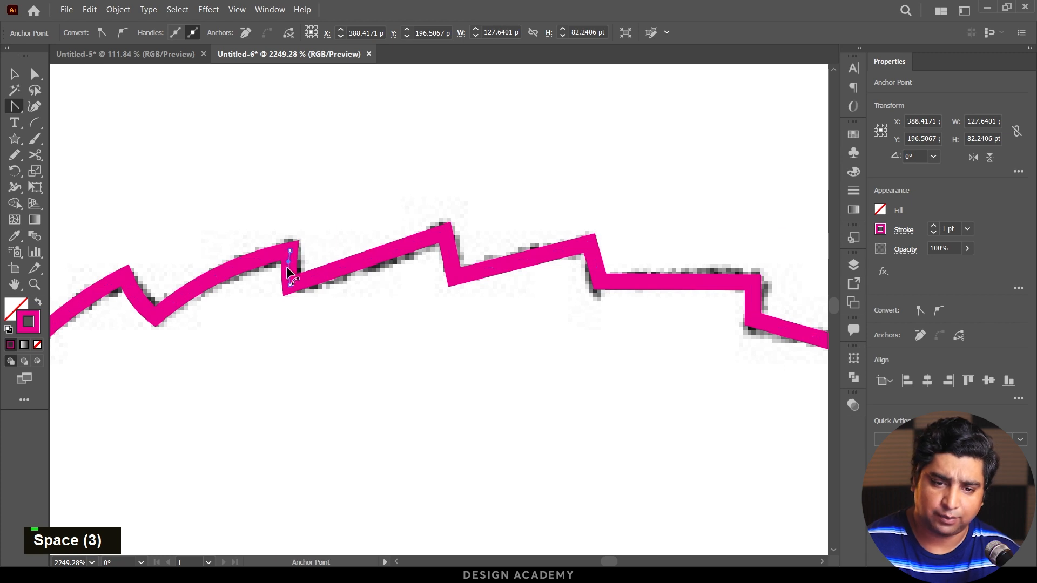
pyautogui.moveTo(364, 261); pyautogui.dragTo(367, 267)
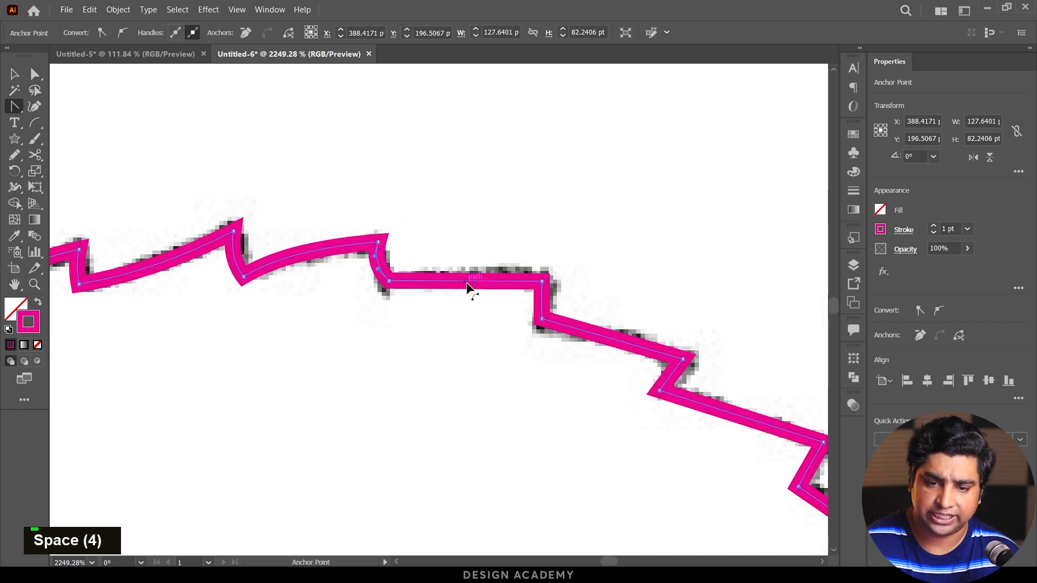
pyautogui.press('space')
pyautogui.moveTo(454, 284); pyautogui.dragTo(349, 265)
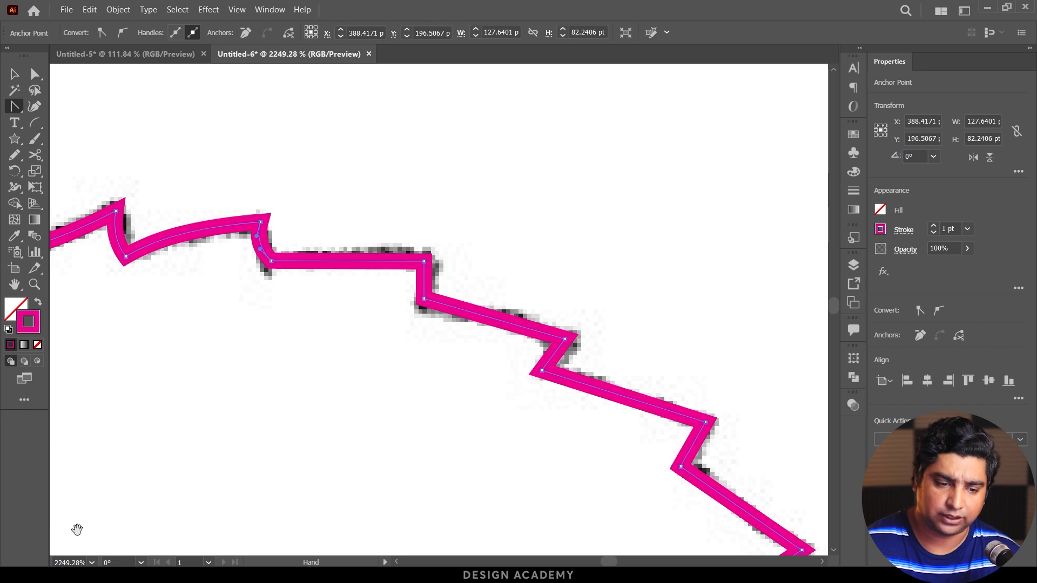
# Curve the remaining spike segments down the hedgehog's rear to match the sketch with the Anchor Point tool.
pyautogui.moveTo(350, 263); pyautogui.dragTo(301, 242)
pyautogui.moveTo(432, 309); pyautogui.dragTo(430, 319)
pyautogui.moveTo(489, 346); pyautogui.dragTo(359, 256)
pyautogui.moveTo(435, 298); pyautogui.dragTo(437, 288)
pyautogui.moveTo(543, 403); pyautogui.dragTo(548, 396)
pyautogui.moveTo(583, 475); pyautogui.dragTo(427, 303)
pyautogui.moveTo(471, 359); pyautogui.dragTo(463, 366)
pyautogui.moveTo(437, 389); pyautogui.dragTo(348, 187)
pyautogui.moveTo(445, 294); pyautogui.dragTo(449, 287)
pyautogui.moveTo(441, 472); pyautogui.dragTo(354, 232)
# Round the notch above the tail and the tail tip with curve handles, and bend the tail's underside along the sketch.
pyautogui.moveTo(287, 486); pyautogui.dragTo(383, 268)
pyautogui.keyDown('ctrl'); pyautogui.click(433, 264); pyautogui.keyUp('ctrl')
pyautogui.press('v')
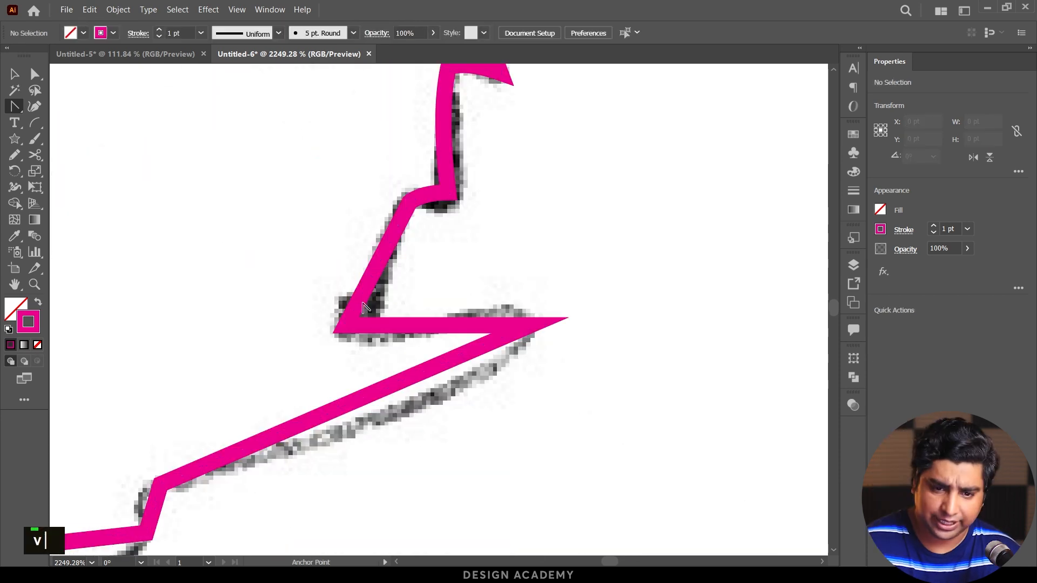
pyautogui.moveTo(357, 300); pyautogui.dragTo(547, 301)
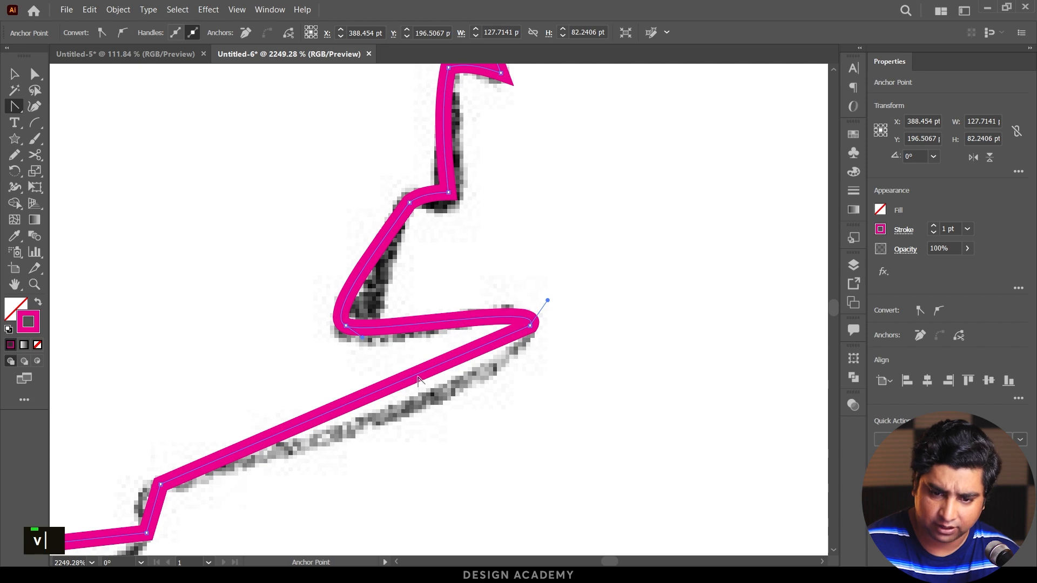
pyautogui.moveTo(418, 378); pyautogui.dragTo(447, 402)
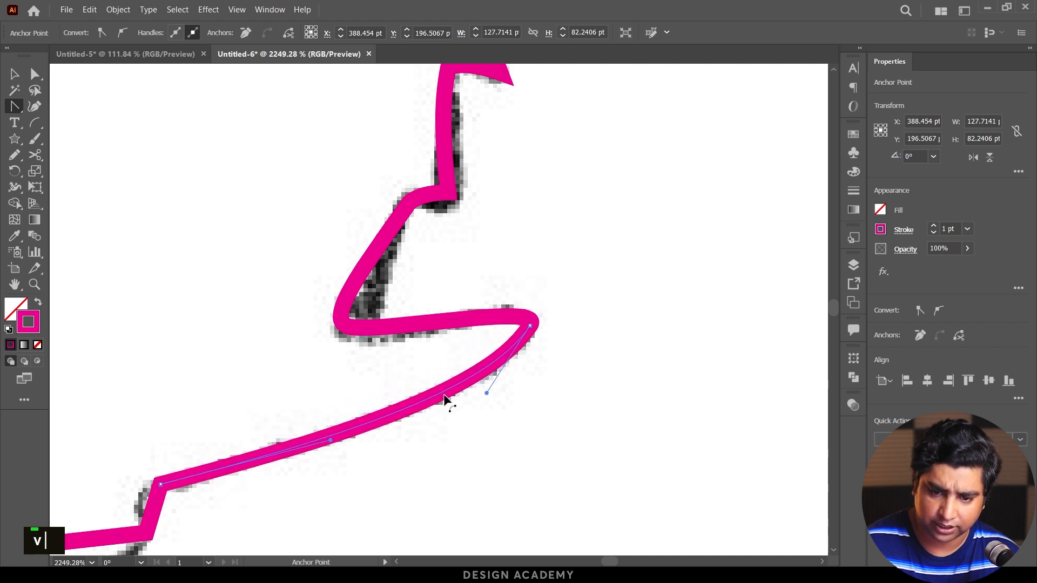
# Curve the short segment beneath the tail and the hind foot's segments to match the sketch.
pyautogui.moveTo(334, 413); pyautogui.dragTo(538, 209)
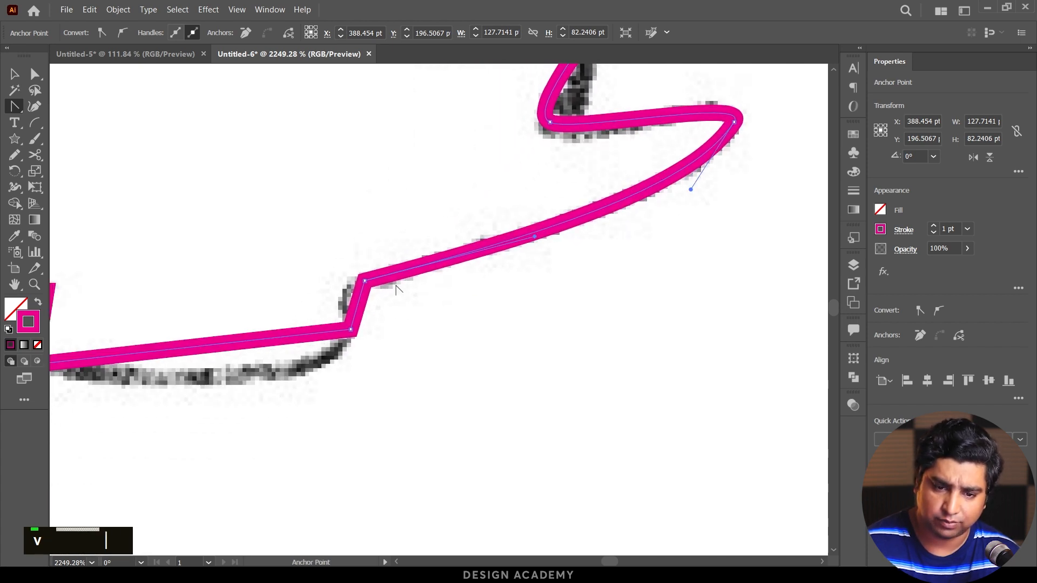
pyautogui.moveTo(361, 305); pyautogui.dragTo(349, 297)
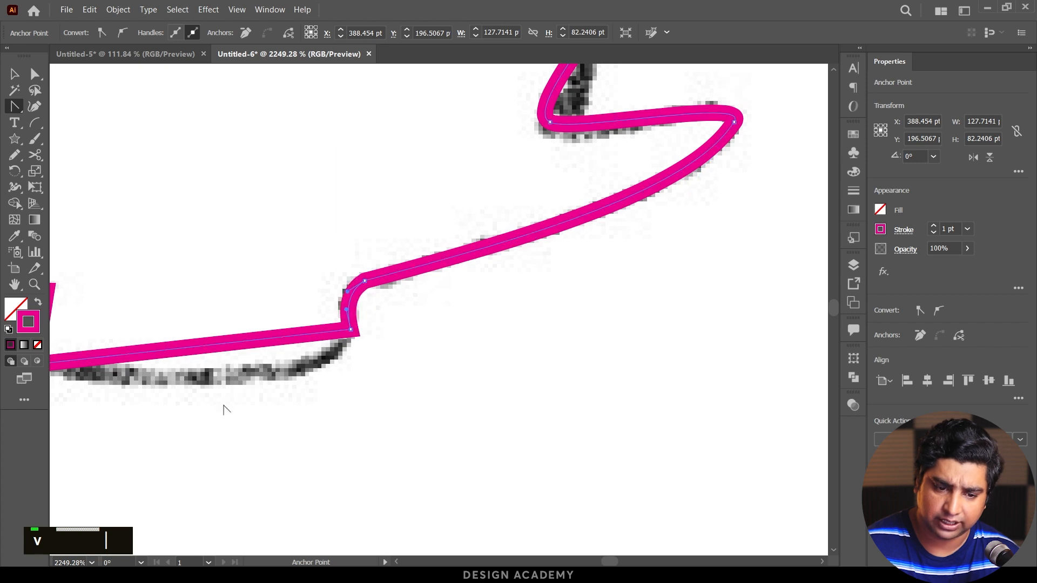
pyautogui.moveTo(234, 406); pyautogui.dragTo(438, 325)
pyautogui.moveTo(400, 268); pyautogui.dragTo(476, 301)
pyautogui.moveTo(240, 257); pyautogui.dragTo(582, 336)
pyautogui.moveTo(178, 293); pyautogui.dragTo(548, 233)
pyautogui.moveTo(412, 260); pyautogui.dragTo(461, 286)
# Curve the front foot's segments along the sketched outline with the Anchor Point tool.
pyautogui.moveTo(254, 269); pyautogui.dragTo(212, 261)
pyautogui.moveTo(212, 261); pyautogui.dragTo(640, 372)
pyautogui.moveTo(400, 167); pyautogui.dragTo(354, 212)
pyautogui.moveTo(354, 212); pyautogui.dragTo(492, 432)
# Bend the chin and snout segments along the sketch and pull curve handles from the nose anchor to smooth it.
pyautogui.moveTo(438, 390); pyautogui.dragTo(427, 397)
pyautogui.moveTo(259, 173); pyautogui.dragTo(233, 177)
pyautogui.moveTo(294, 136)
pyautogui.mouseDown()
pyautogui.moveTo(288, 105)
pyautogui.moveTo(261, 92)
pyautogui.moveTo(271, 88)
pyautogui.mouseUp()
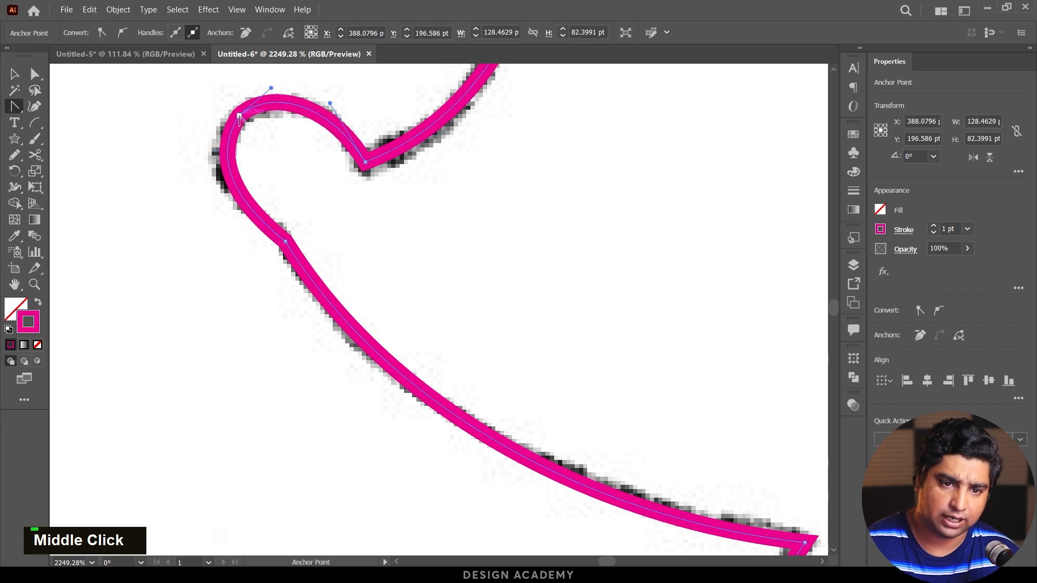
pyautogui.moveTo(240, 116); pyautogui.dragTo(271, 91)
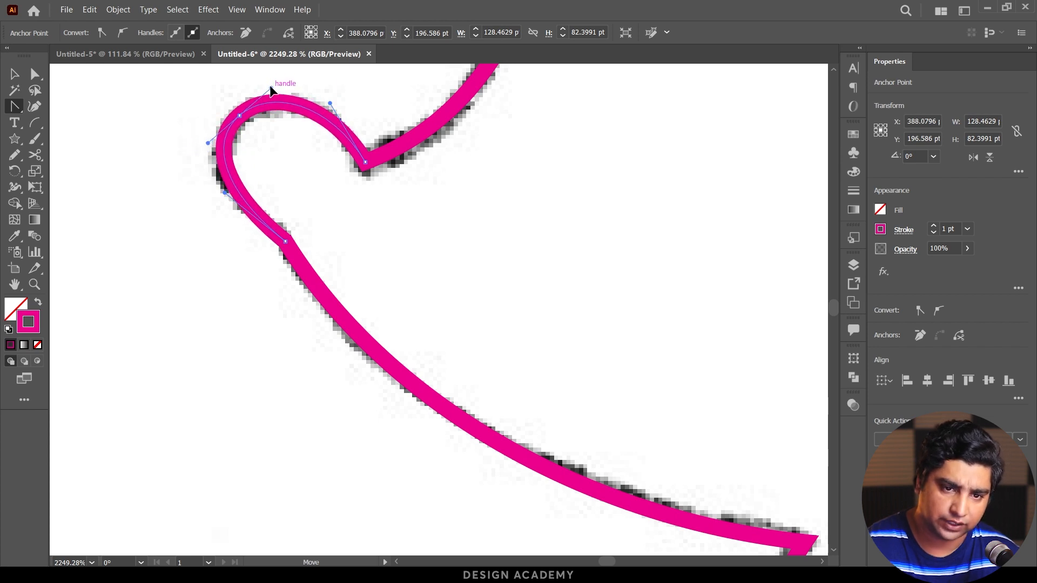
pyautogui.moveTo(271, 91); pyautogui.dragTo(271, 87)
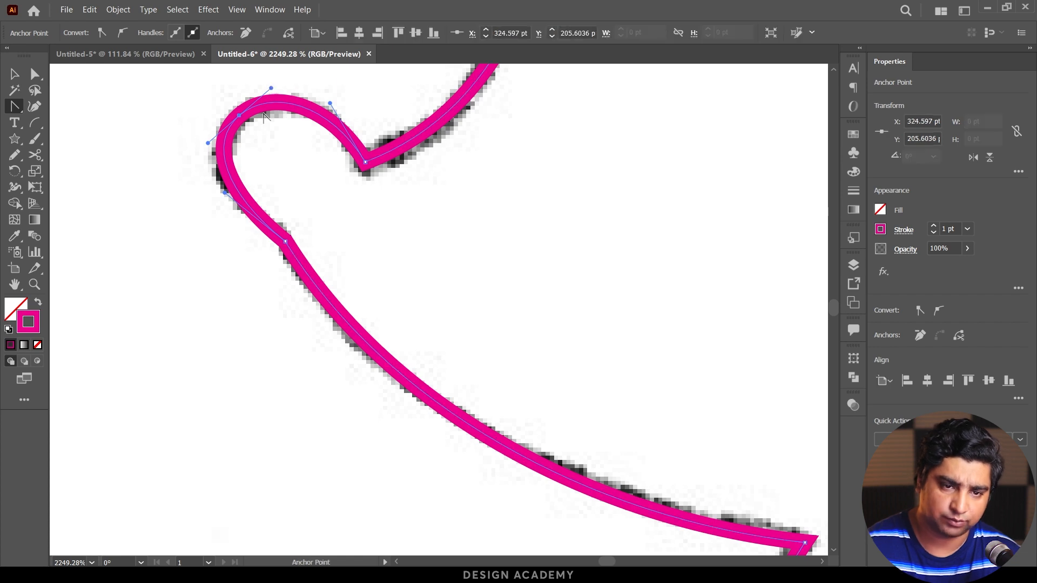
pyautogui.press('v')
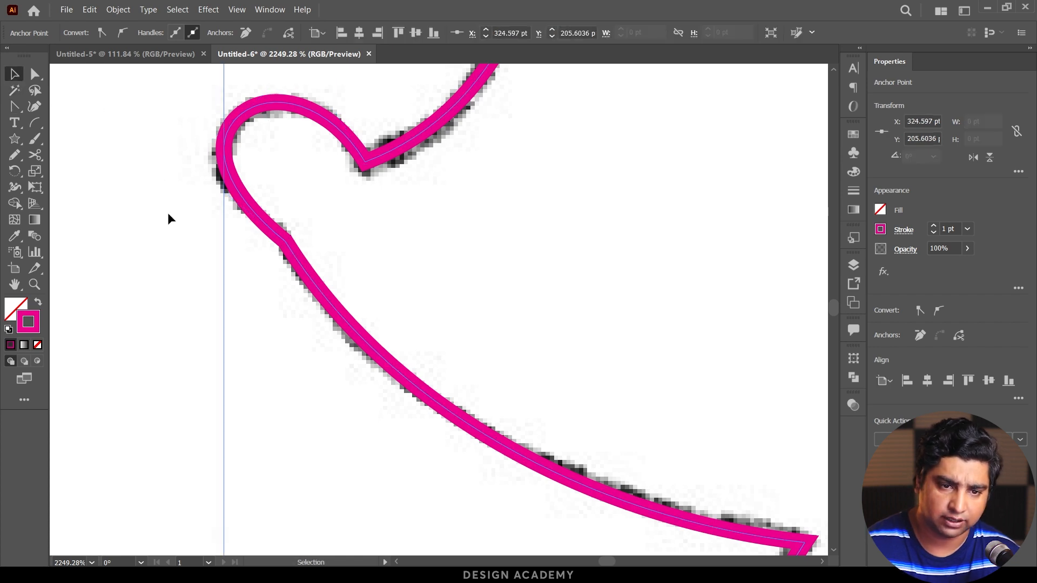
# Swap the hedgehog path's fill and stroke to turn the outline into a solid magenta silhouette, and deselect it.
pyautogui.hotkey('ctrl', '-')
pyautogui.hotkey('ctrl', '-')
pyautogui.hotkey('ctrl', '-')
pyautogui.hotkey('ctrl', '-')
pyautogui.hotkey('ctrl', '-')
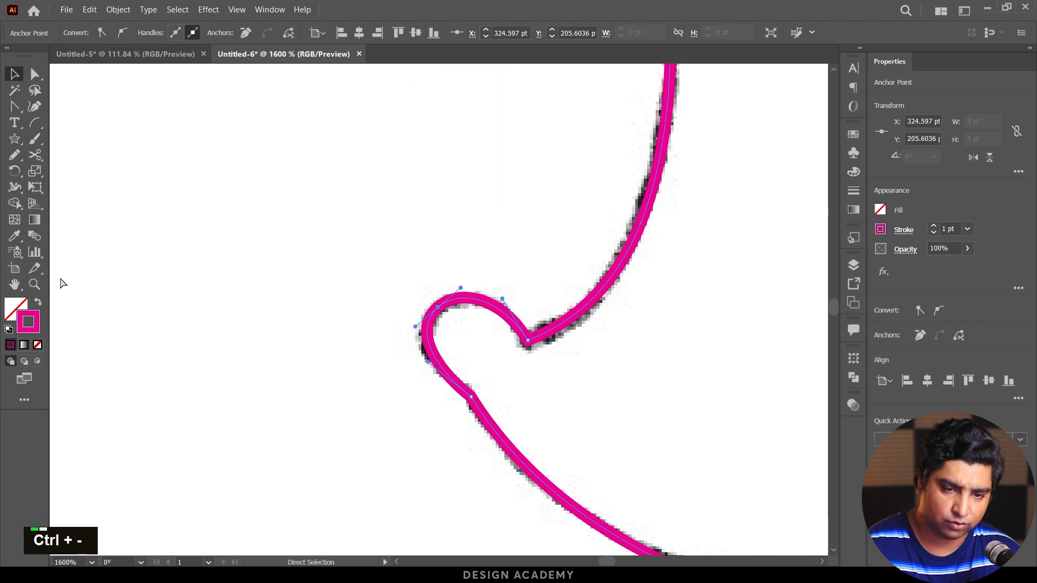
pyautogui.press('v')
pyautogui.click(363, 256)
pyautogui.press('space')
pyautogui.moveTo(547, 257); pyautogui.dragTo(278, 234)
pyautogui.moveTo(544, 191); pyautogui.dragTo(322, 306)
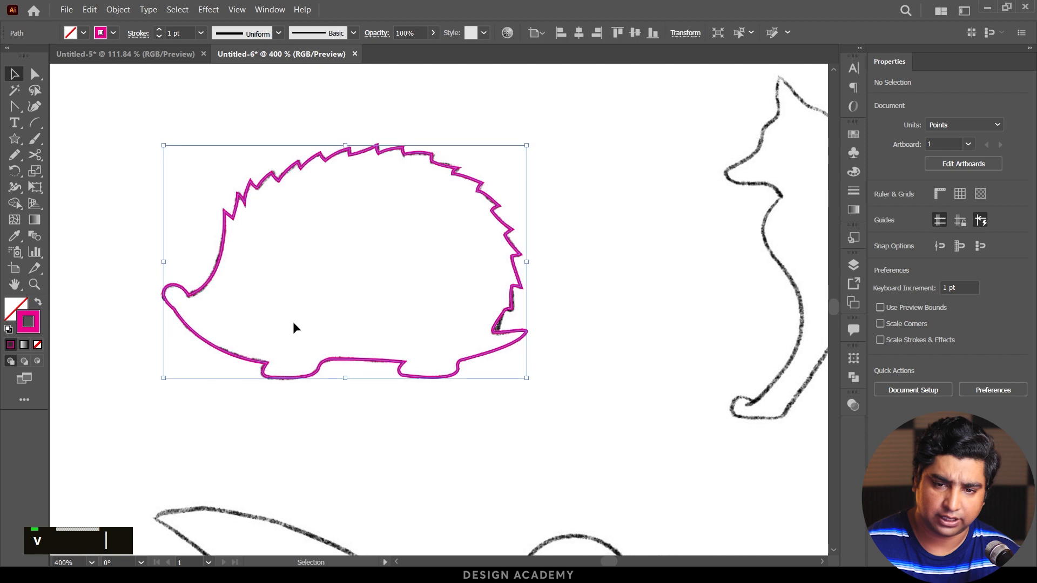
pyautogui.click(38, 304)
pyautogui.click(457, 438)
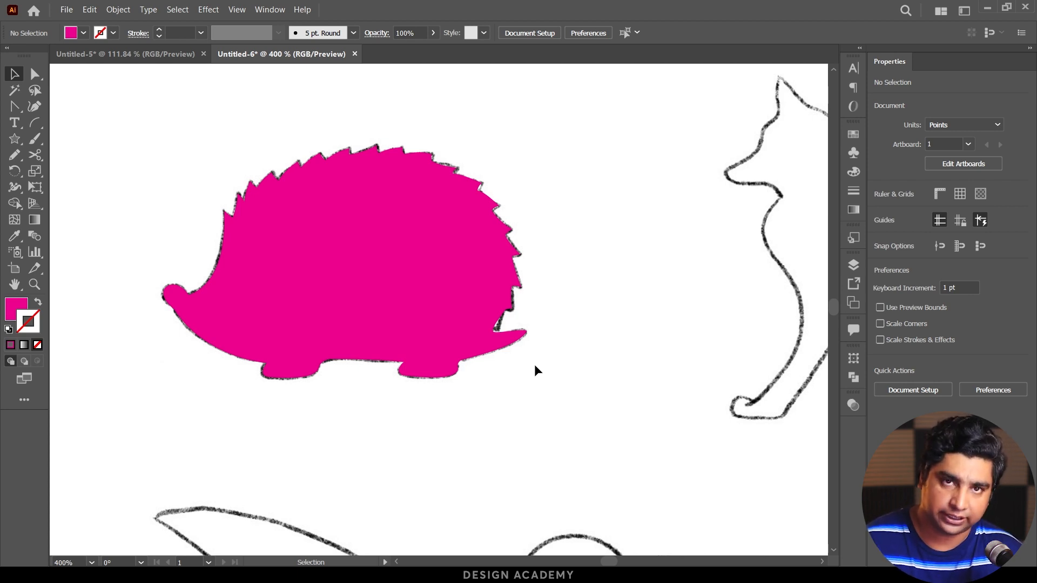
# Draw a closed three-point triangle with the Pen tool in the empty area above the fox sketch.
pyautogui.moveTo(525, 298); pyautogui.dragTo(427, 329)
pyautogui.moveTo(516, 375); pyautogui.dragTo(469, 286)
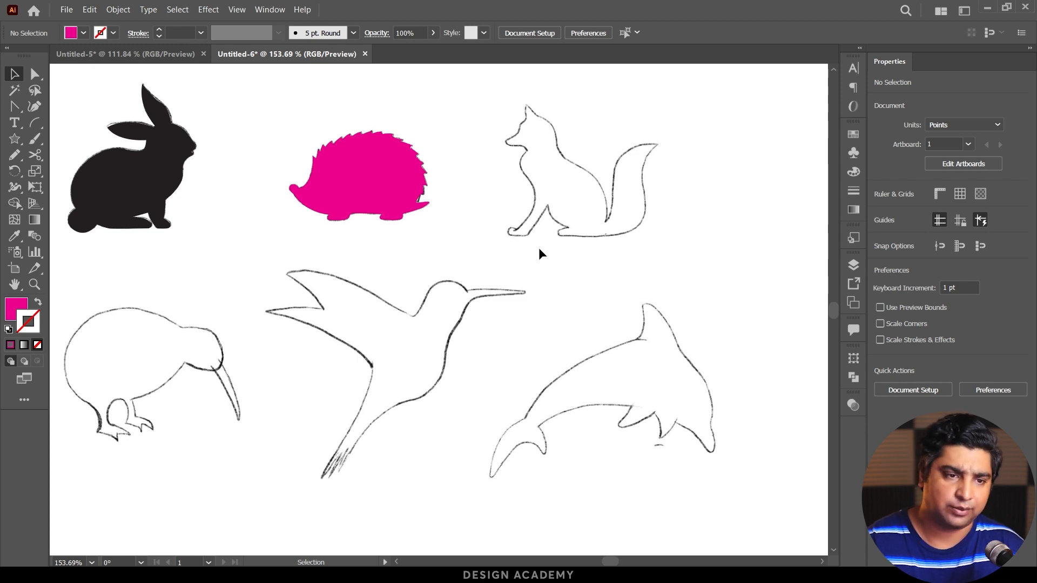
pyautogui.press('space')
pyautogui.moveTo(670, 158); pyautogui.dragTo(340, 289)
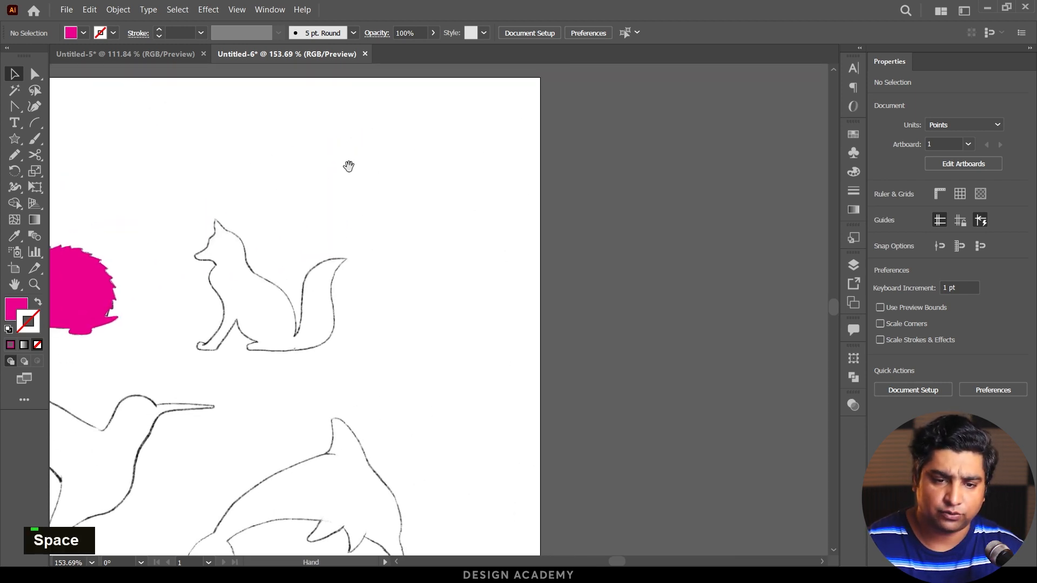
pyautogui.moveTo(349, 166); pyautogui.dragTo(419, 229)
pyautogui.keyDown('ctrl'); pyautogui.click(535, 246); pyautogui.keyUp('ctrl')
pyautogui.keyDown('ctrl'); pyautogui.click(537, 251); pyautogui.keyUp('ctrl')
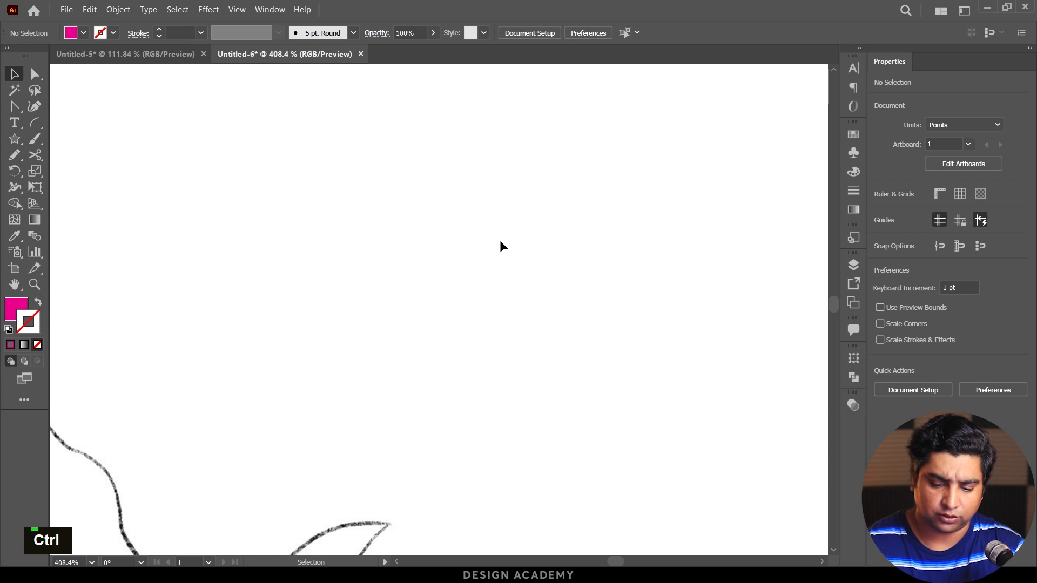
pyautogui.press('p')
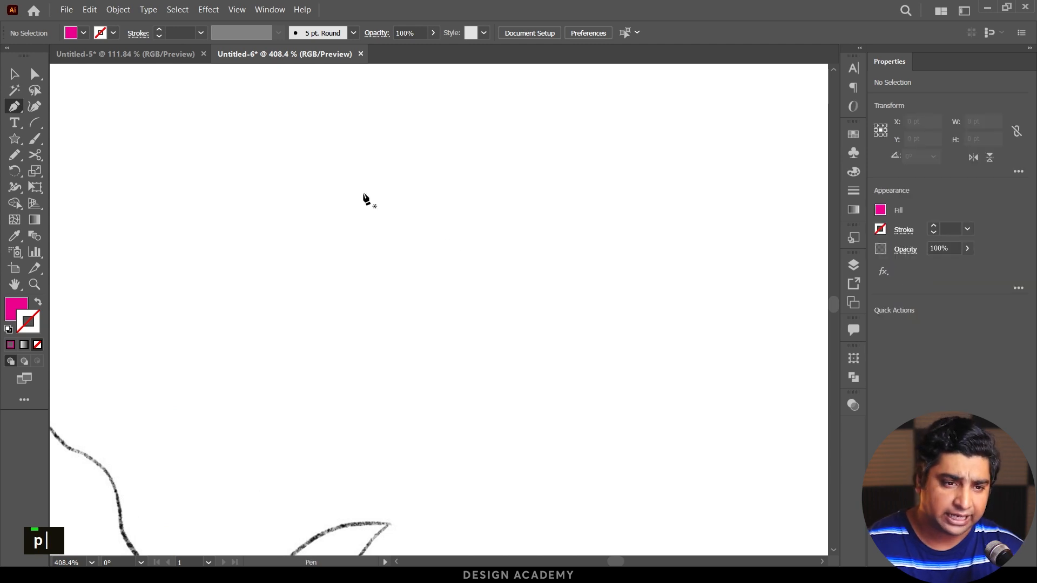
pyautogui.click(228, 176)
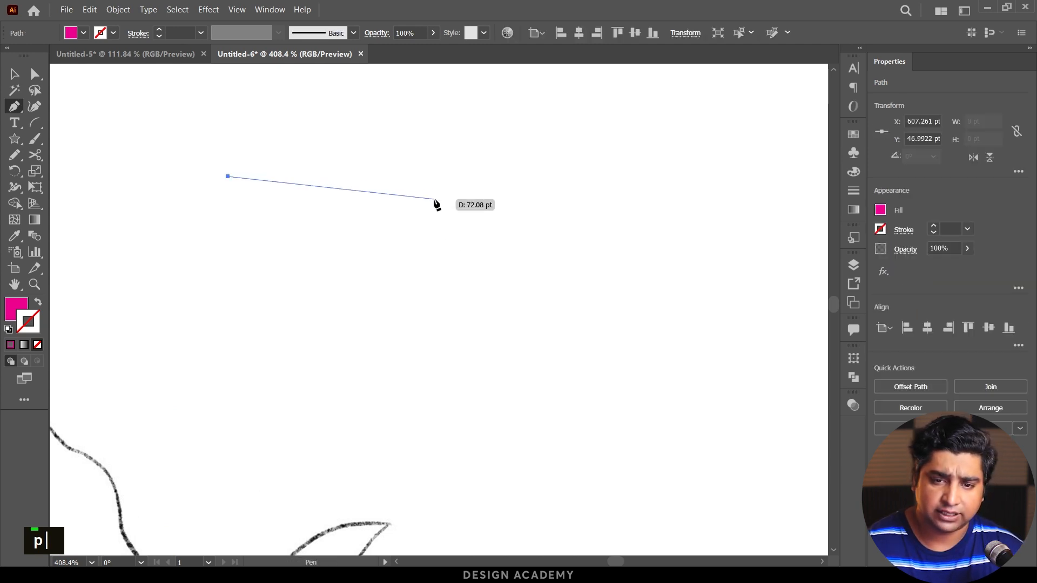
pyautogui.click(418, 139)
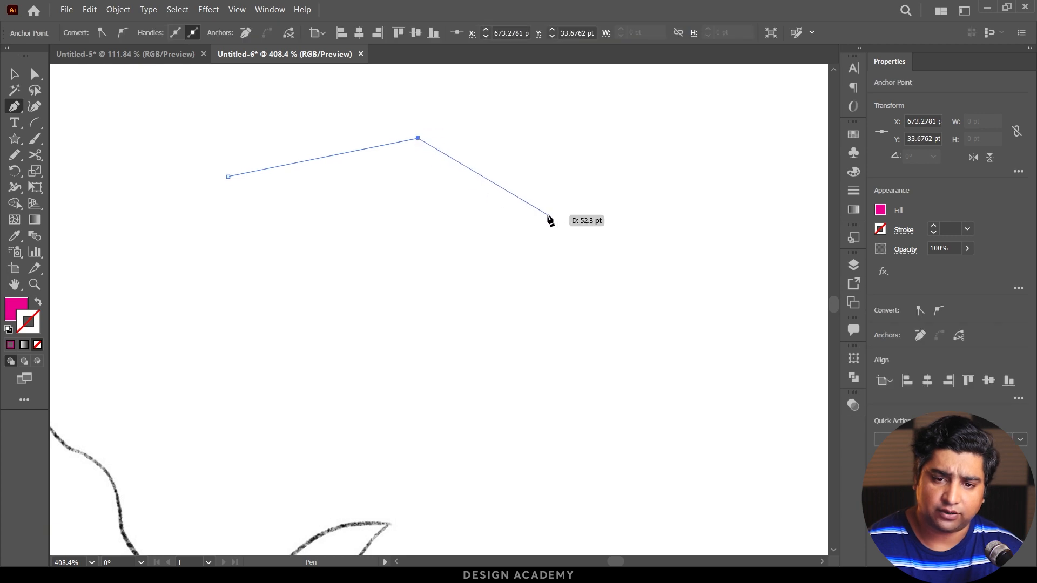
pyautogui.click(548, 215)
pyautogui.click(229, 177)
pyautogui.press('p')
# Try curving the triangle's top corner by moving its direction handle with Direct Selection, and undo the change.
pyautogui.moveTo(414, 124); pyautogui.dragTo(485, 224)
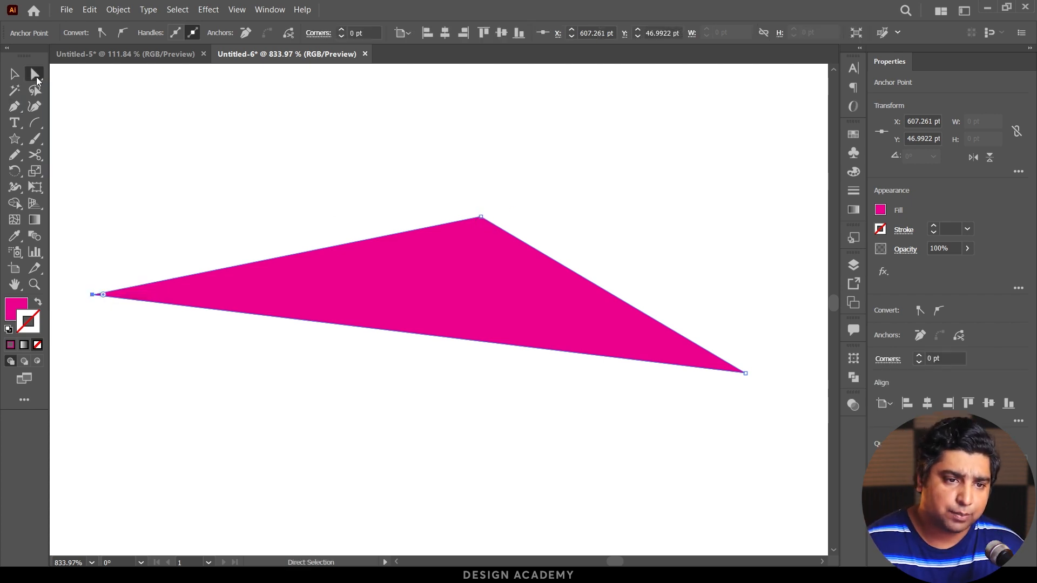
pyautogui.click(38, 80)
pyautogui.moveTo(409, 173); pyautogui.dragTo(490, 145)
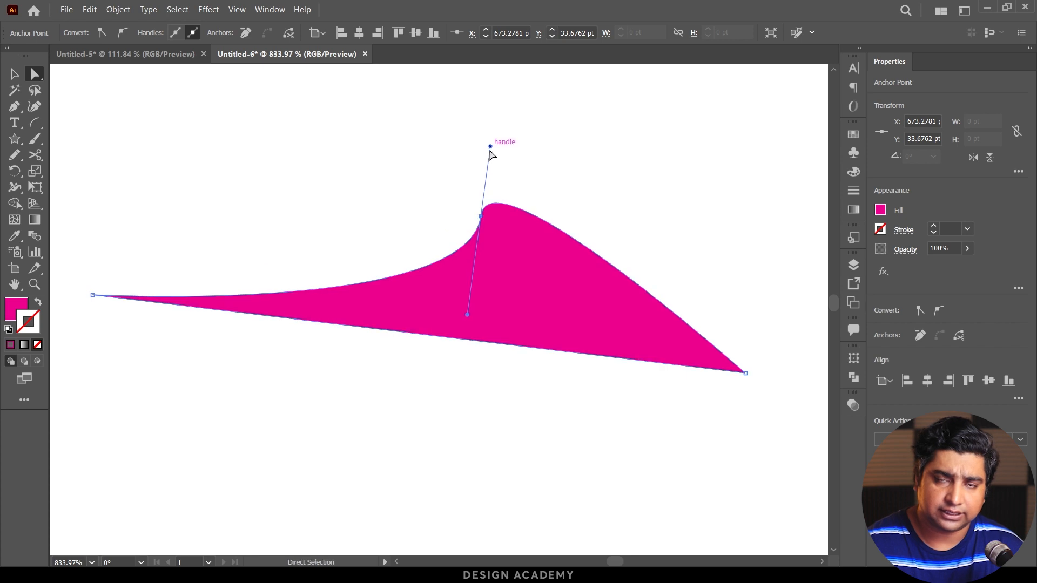
pyautogui.hotkey('ctrl', 'z')
pyautogui.hotkey('ctrl', 'z')
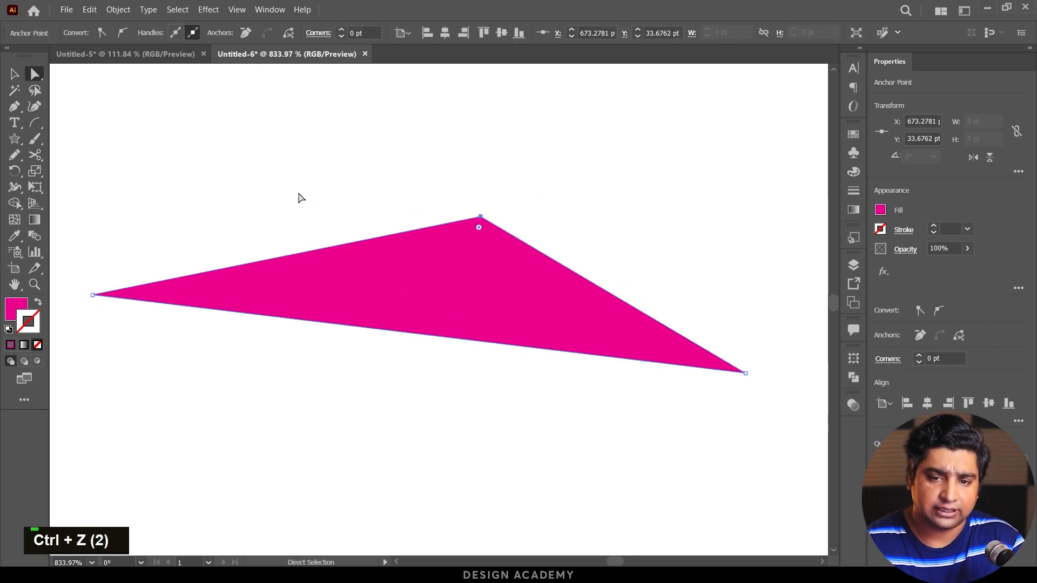
# Try pulling curve handles out of the triangle's top anchor with the Anchor Point tool, and undo them.
pyautogui.moveTo(17, 111); pyautogui.dragTo(89, 154)
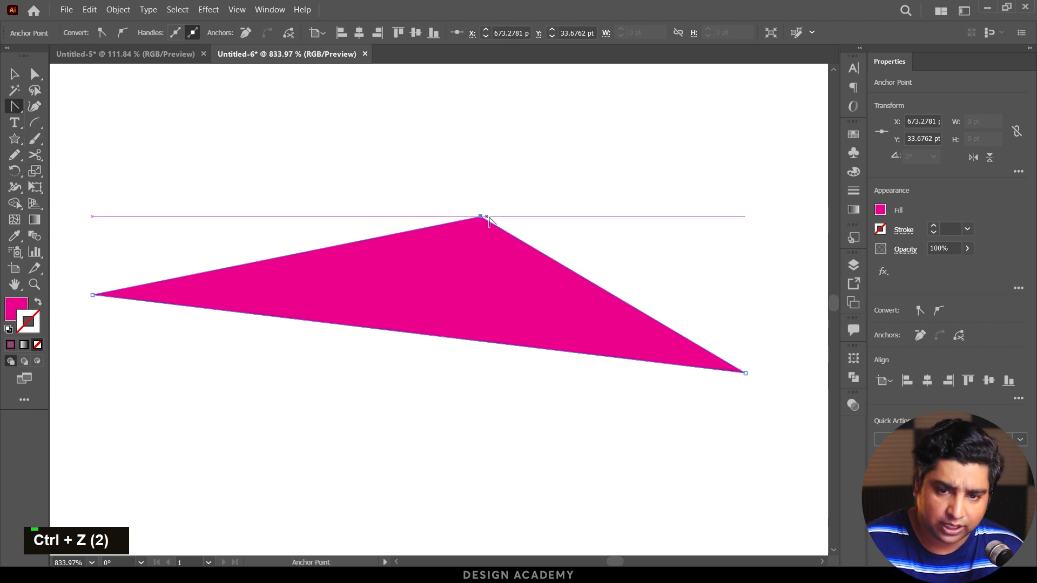
pyautogui.moveTo(481, 217); pyautogui.dragTo(468, 144)
pyautogui.moveTo(489, 292); pyautogui.dragTo(533, 162)
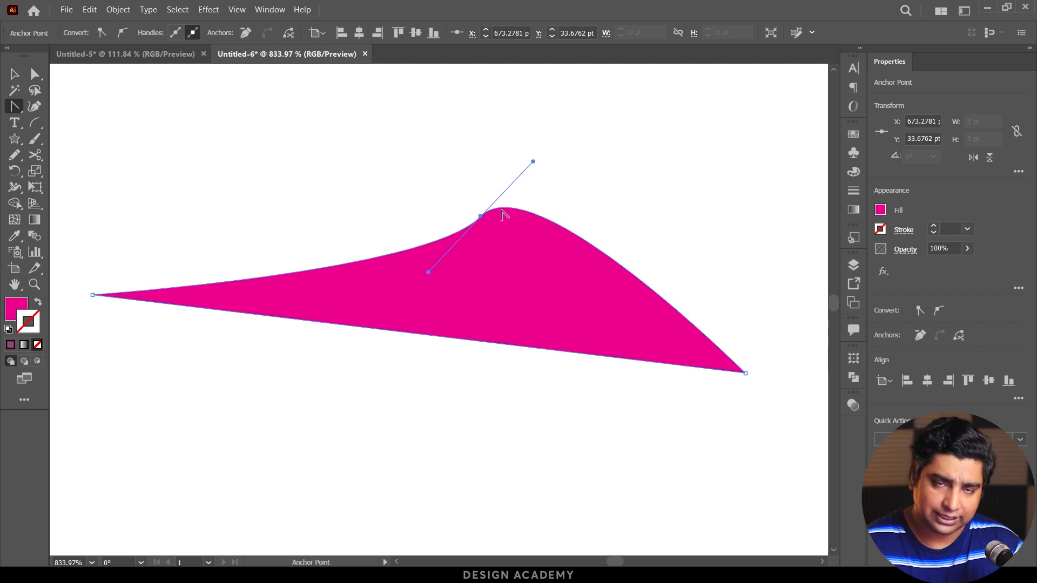
pyautogui.hotkey('ctrl', 'z')
pyautogui.hotkey('ctrl', 'z')
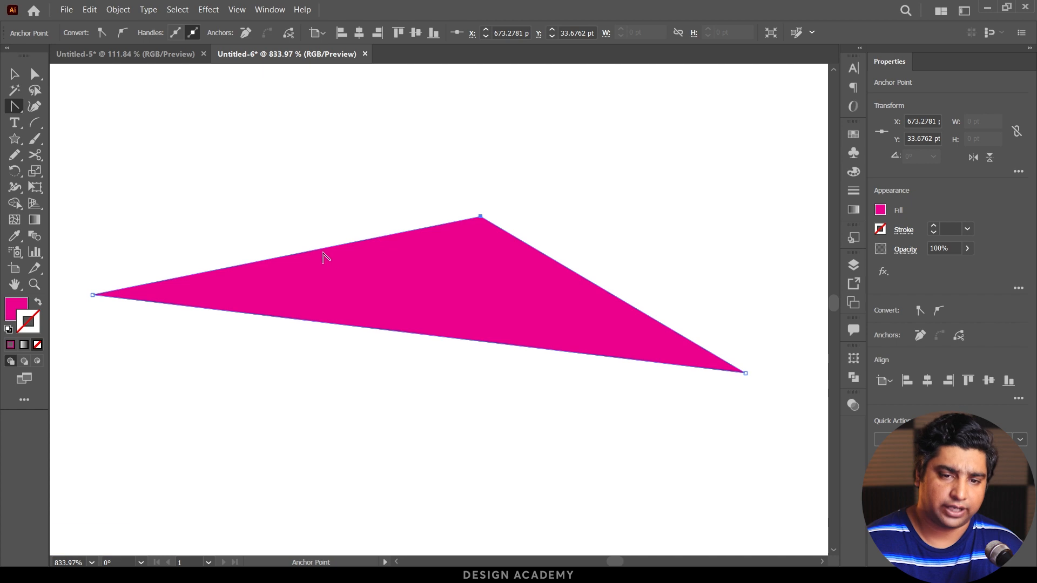
# Bend the triangle's two upper edges with the Anchor Point tool, smooth the top anchor between them, and deselect the shape.
pyautogui.moveTo(306, 250); pyautogui.dragTo(299, 211)
pyautogui.moveTo(542, 253); pyautogui.dragTo(569, 296)
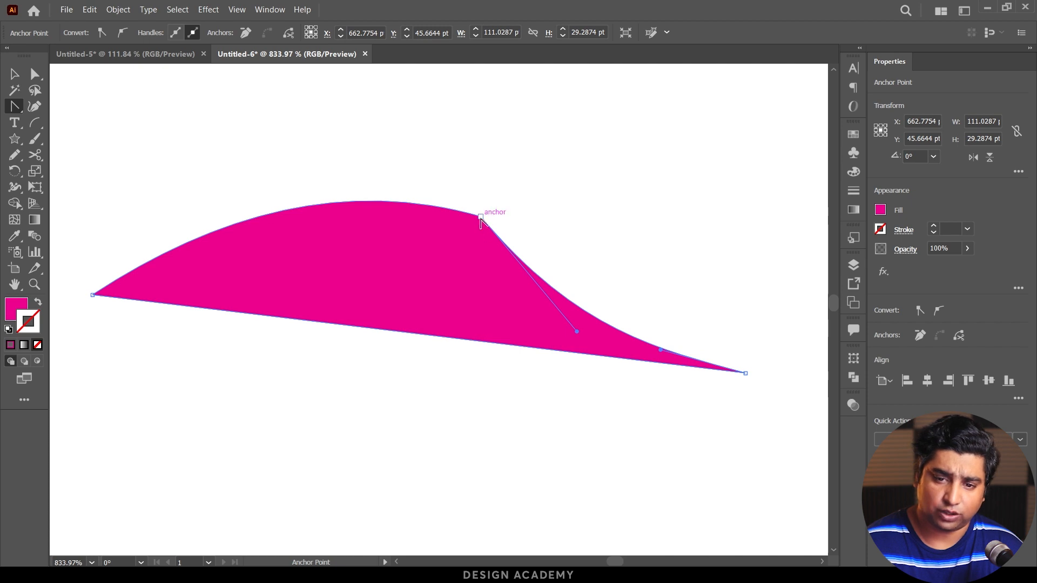
pyautogui.moveTo(481, 216); pyautogui.dragTo(616, 166)
pyautogui.click(14, 79)
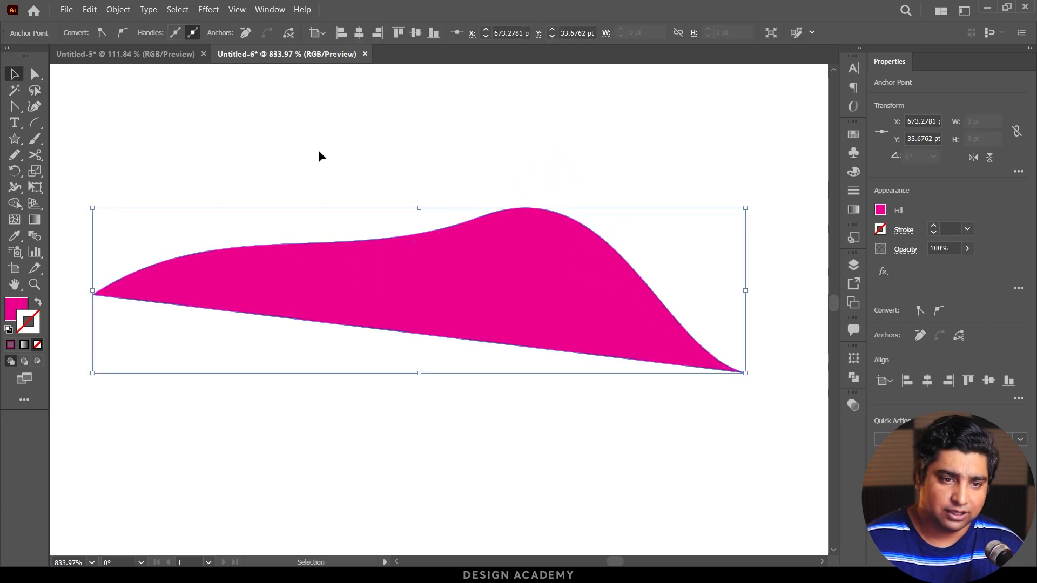
pyautogui.click(313, 153)
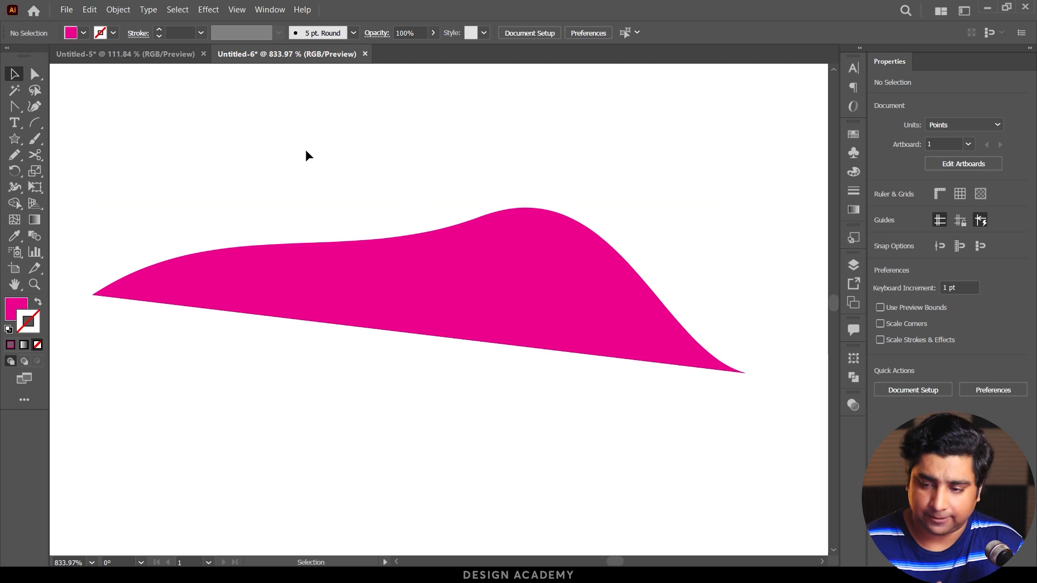